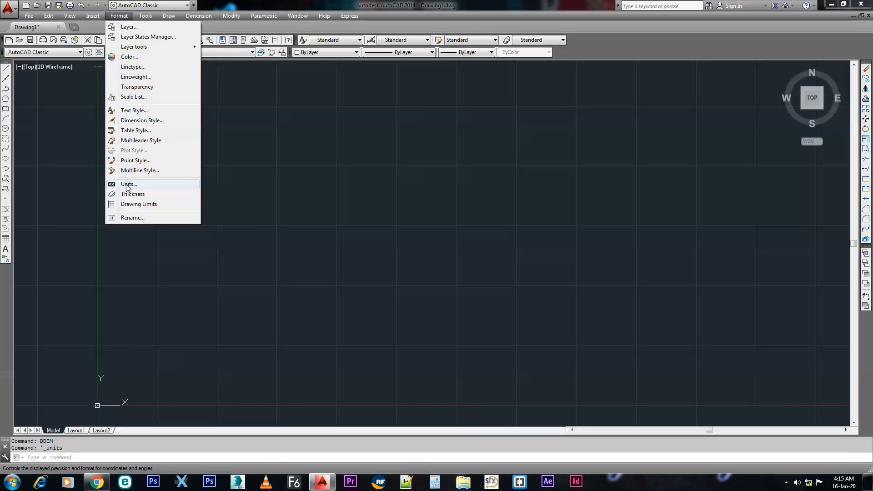
Step: Set the drawing units to Architectural length with 0'-0 1/8" precision and Decimal Degrees for angles
click(128, 186)
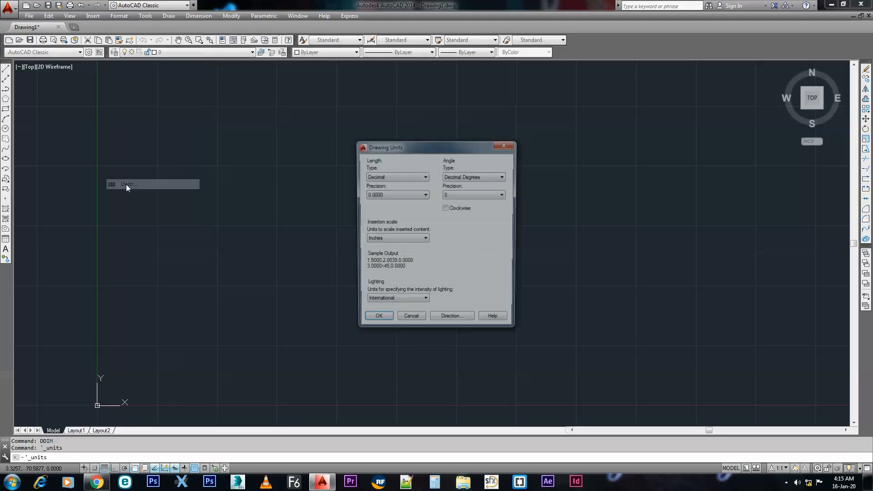
drag(400, 146, 293, 107)
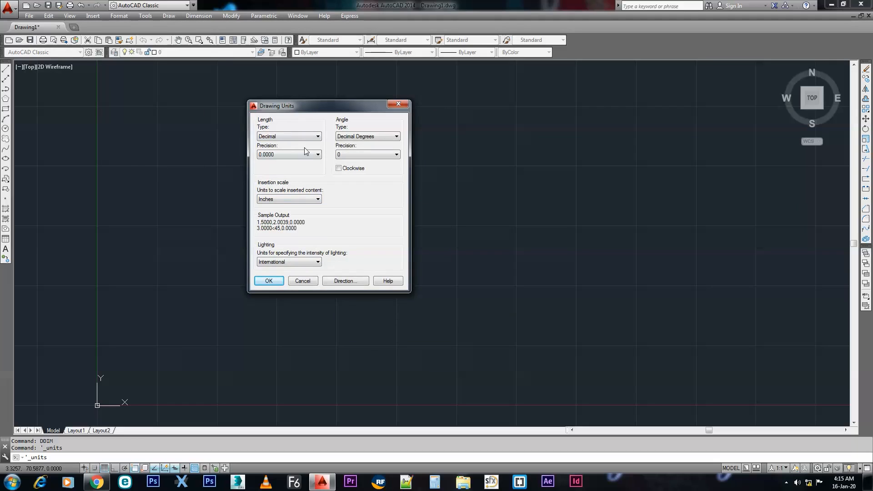
click(279, 137)
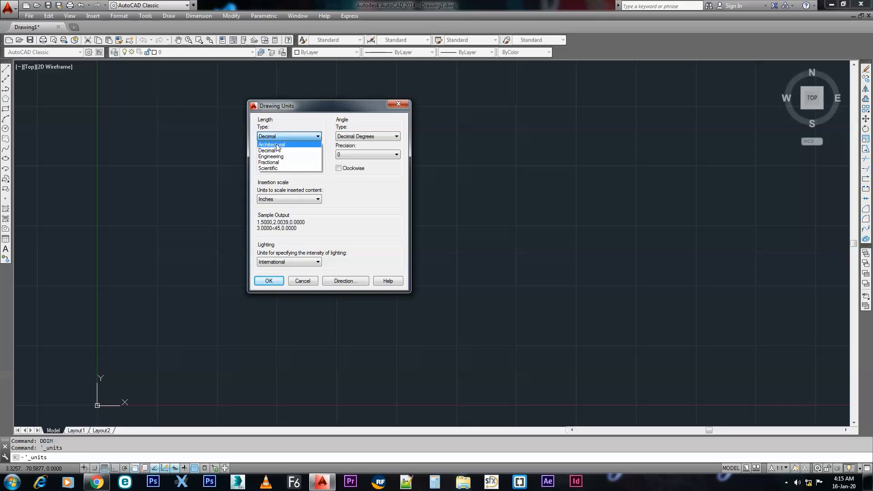
click(277, 144)
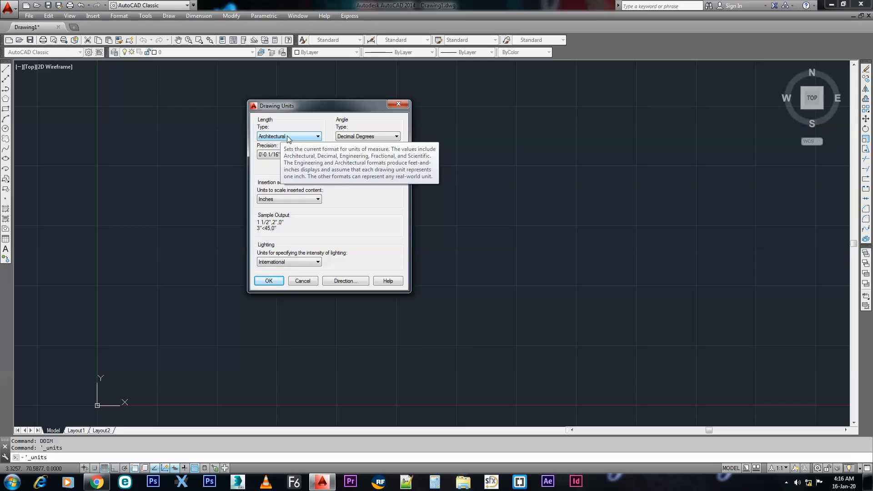
click(376, 138)
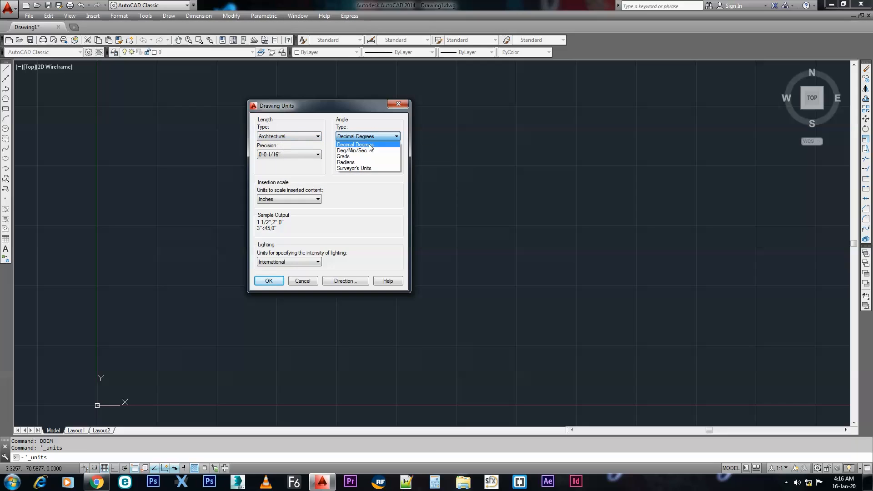
click(368, 145)
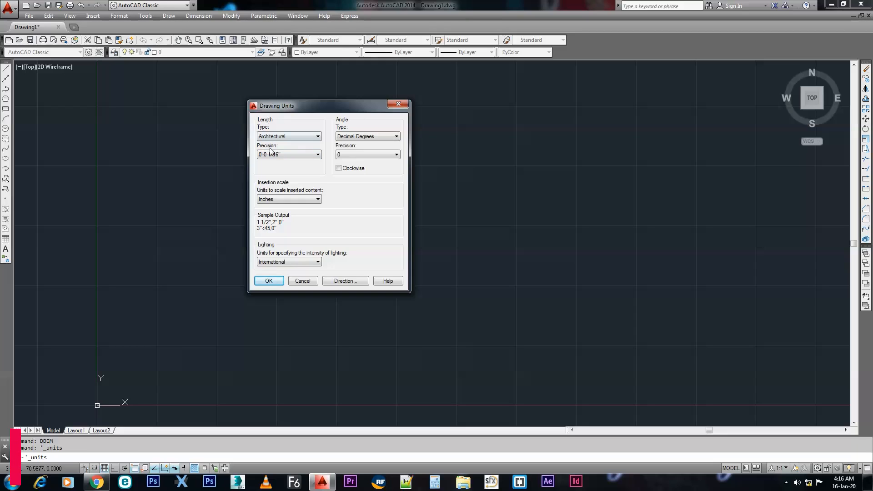
click(313, 156)
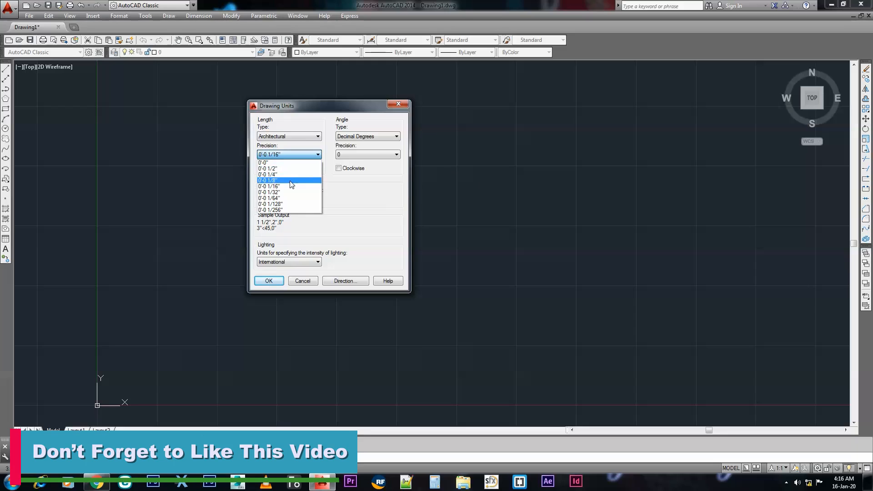
click(292, 180)
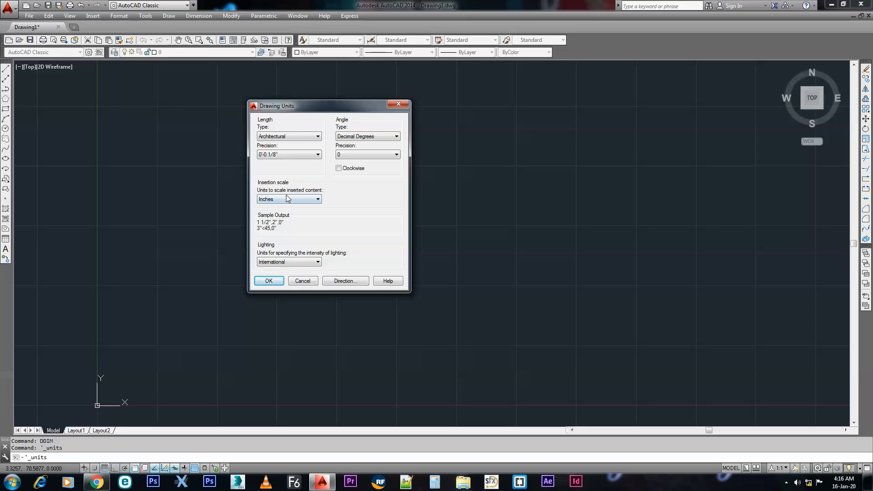
Step: Set the insertion scale units to Inches and apply the drawing units settings
click(312, 200)
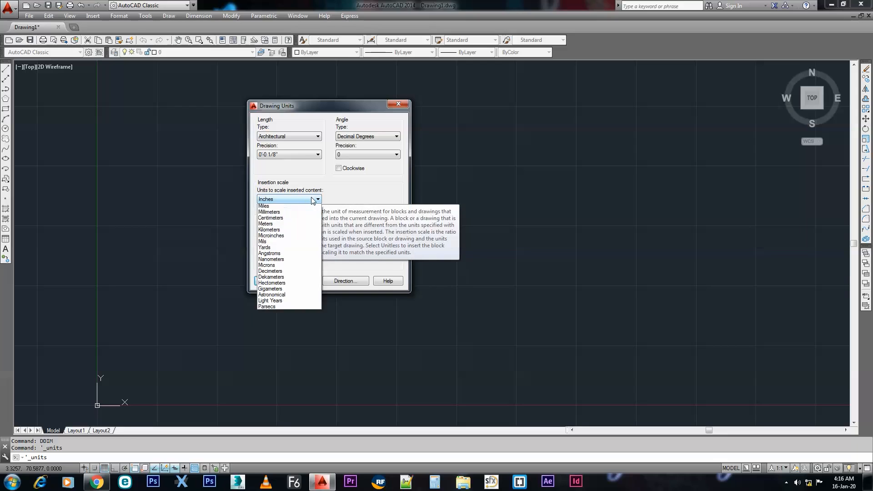
click(286, 215)
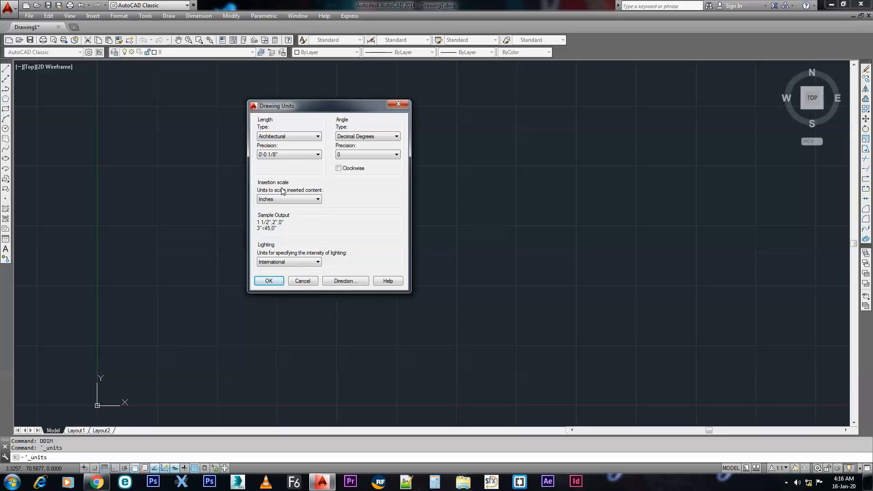
click(295, 200)
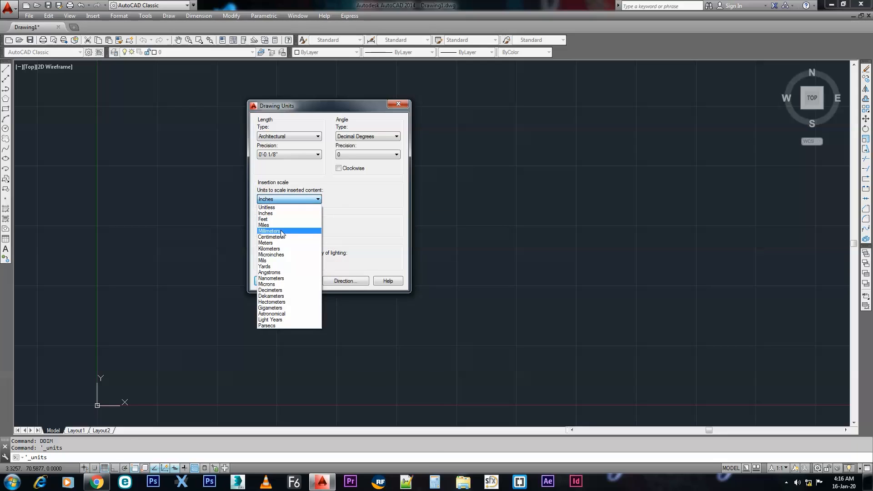
click(281, 213)
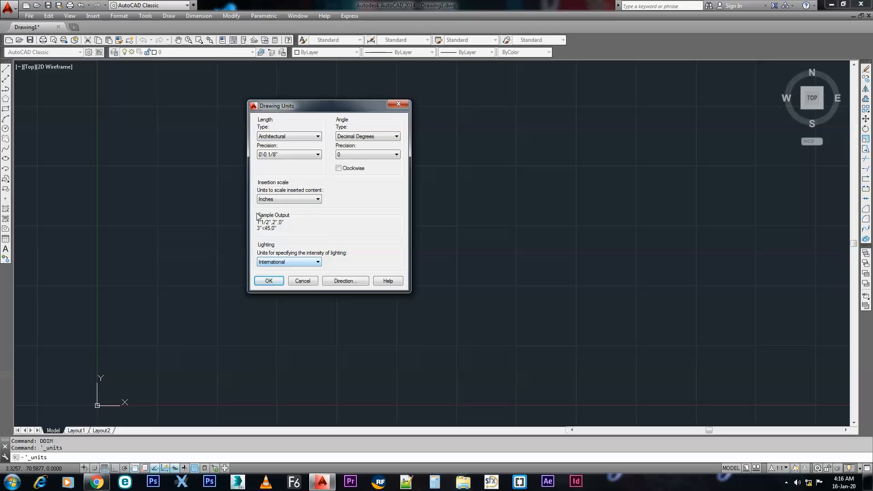
click(269, 281)
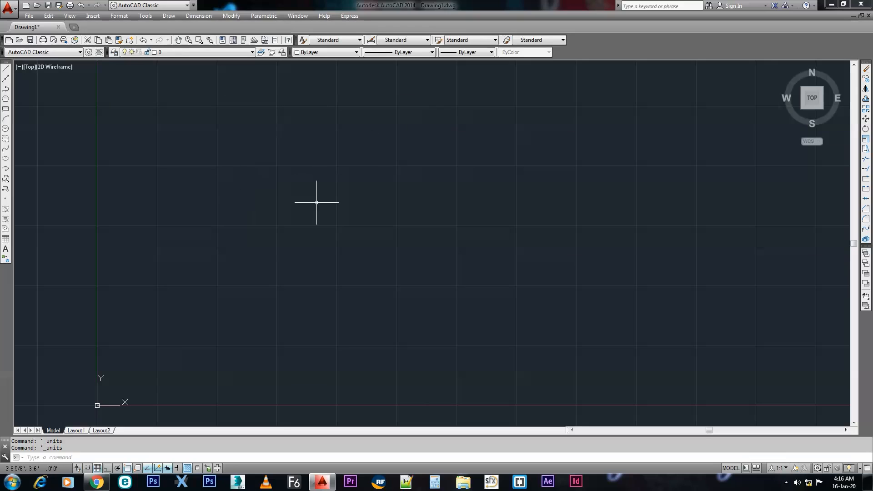
click(119, 16)
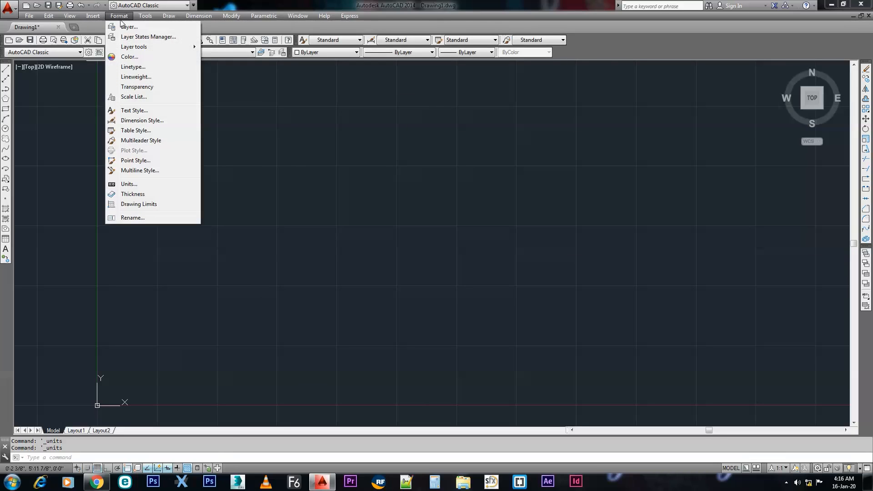
click(138, 204)
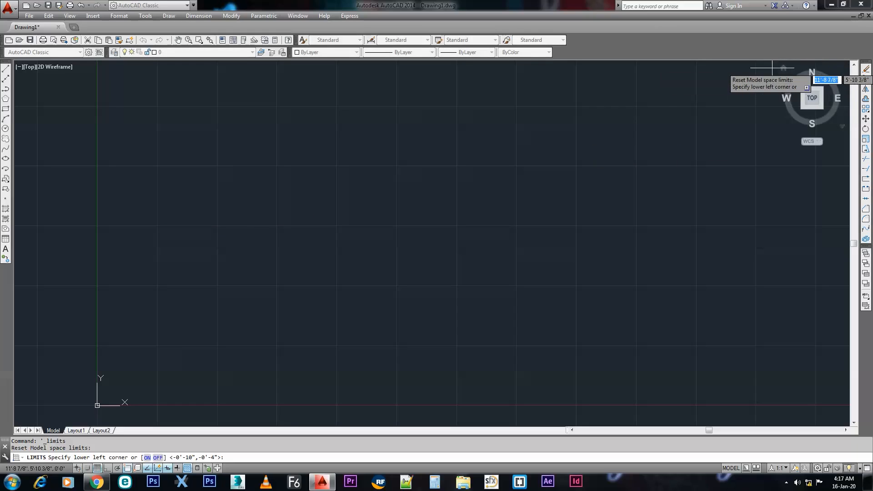
click(758, 68)
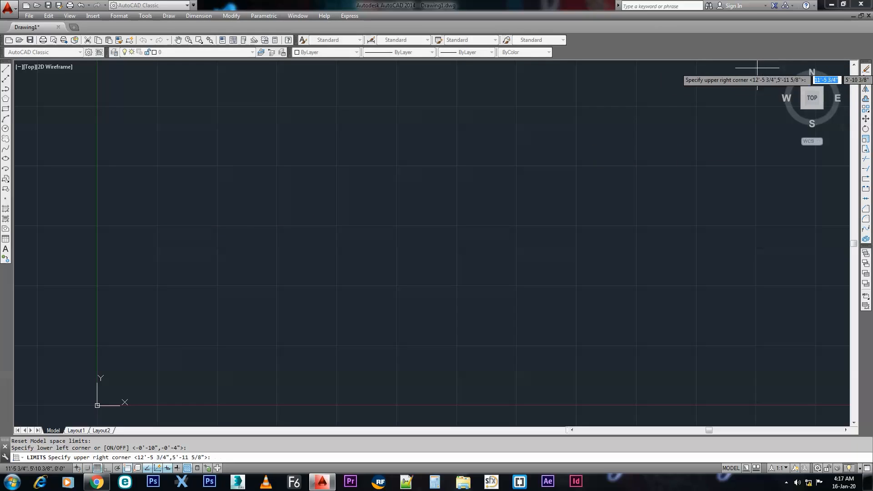
click(67, 385)
text(52)
key(Return)
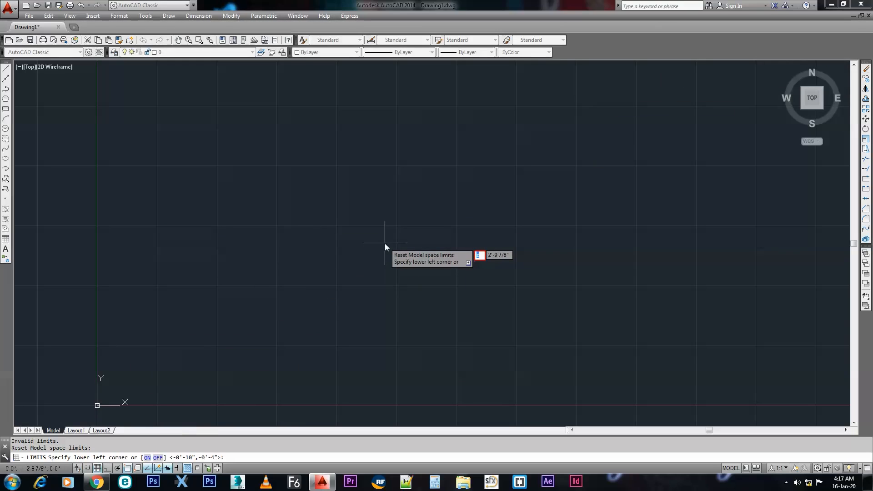
key(Return)
key(Escape)
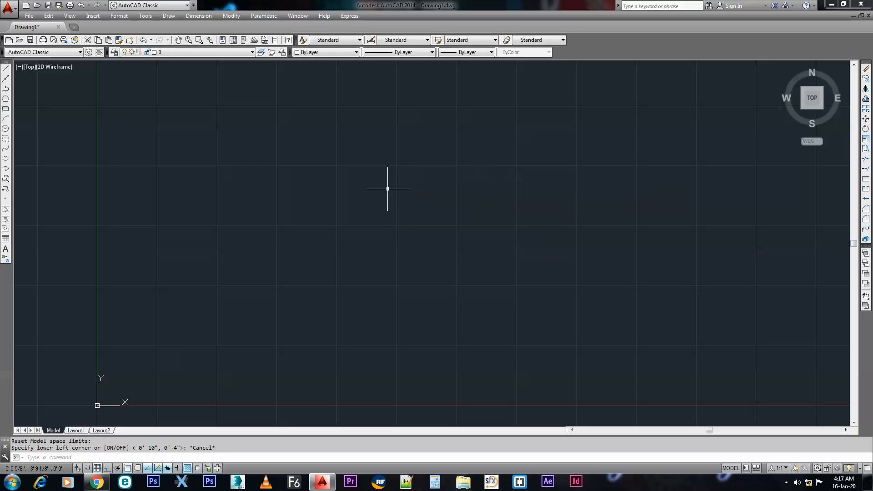
Step: Reset the model space limits from the lower-left to the upper-right corner of the drawing area, and zoom to All
click(117, 15)
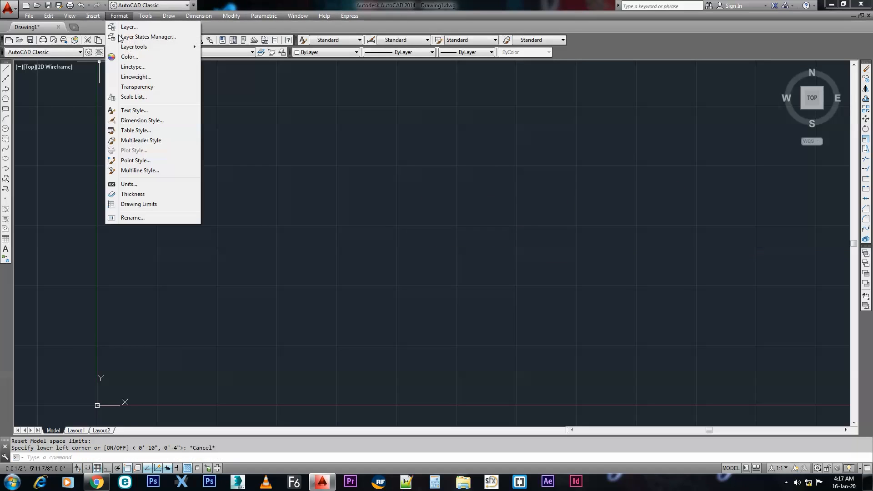
click(138, 203)
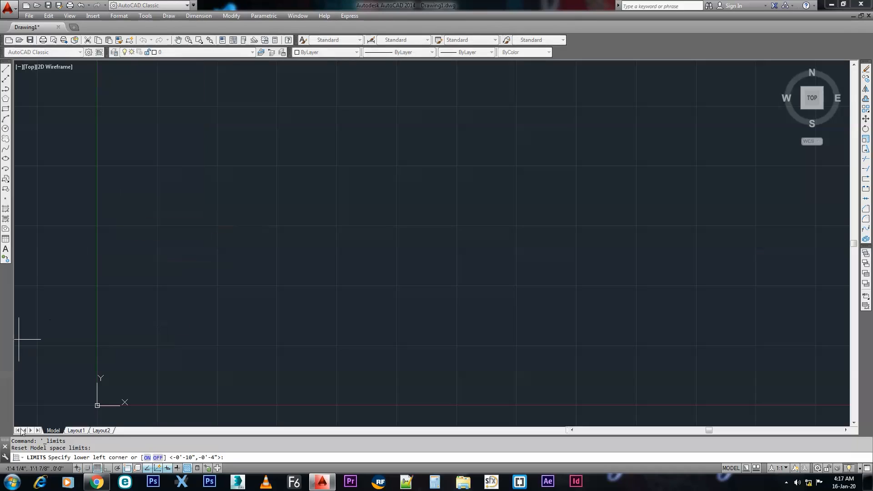
key(Return)
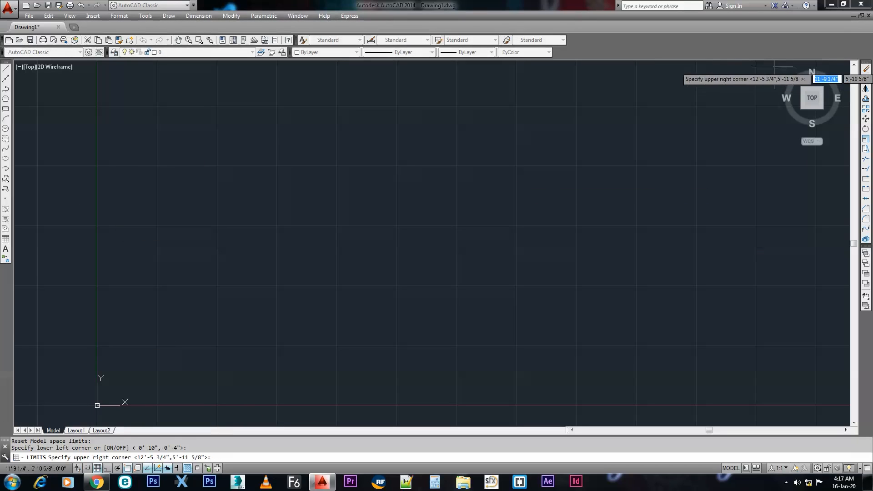
key(Return)
text(z)
key(Return)
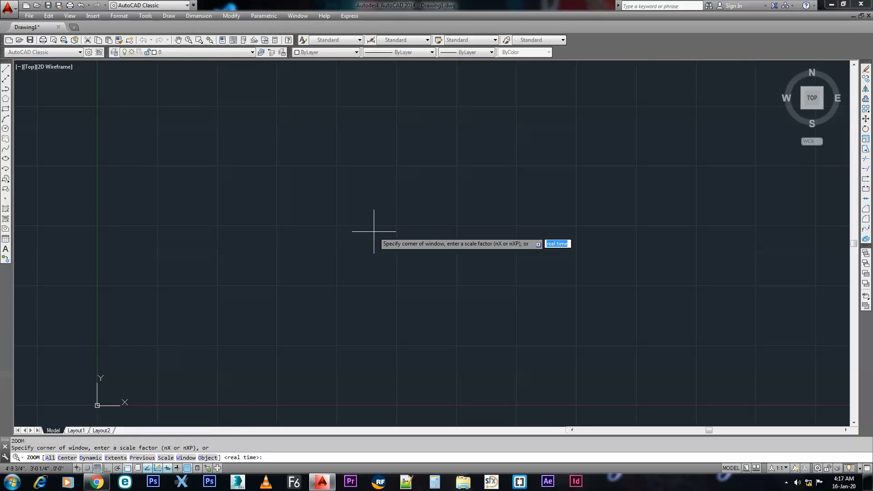
text(A)
key(Return)
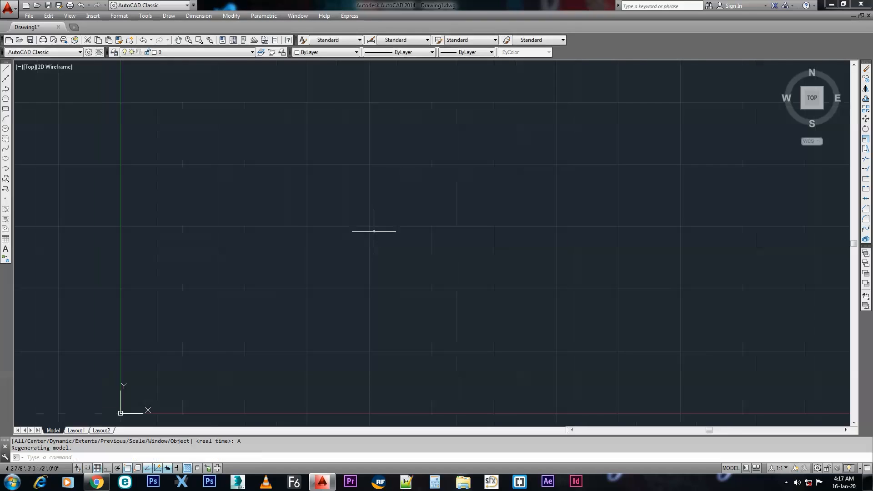
Step: Open the Standard dimension style for modification with the DDIM command and review its dimension line and extension line settings
text(DDIM)
key(Return)
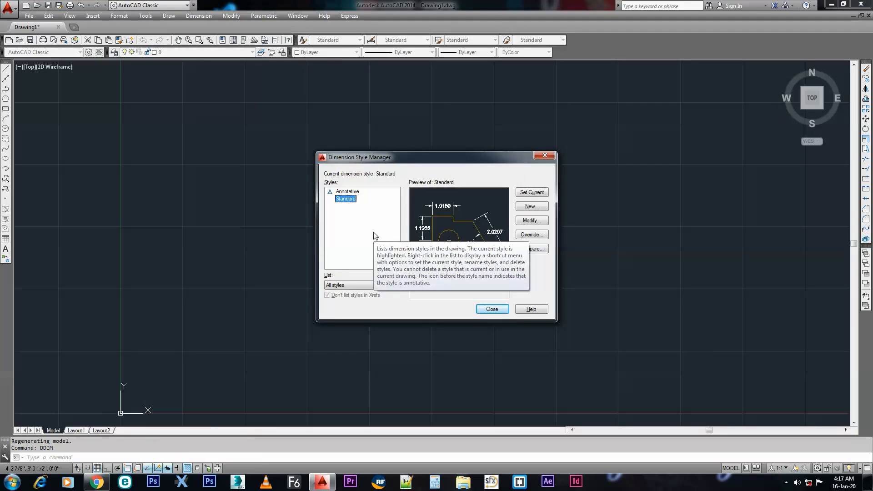
drag(480, 161, 415, 113)
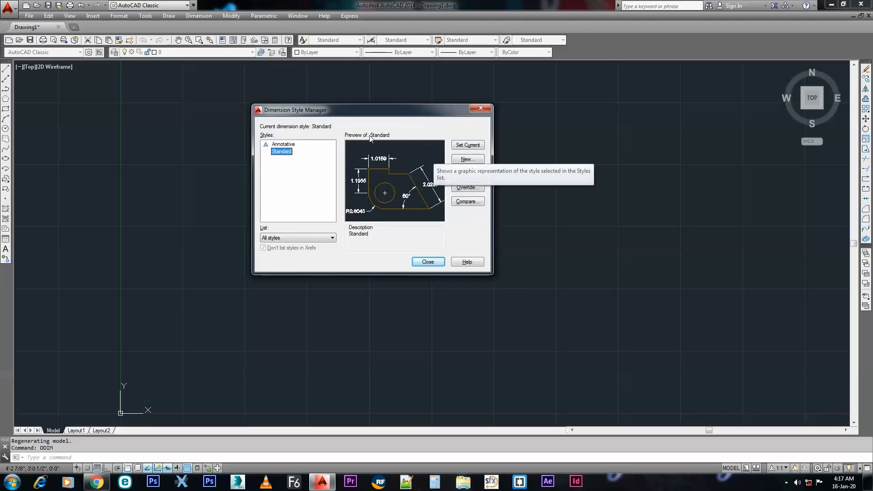
mouse_move(372, 115)
mouse_down()
mouse_move(407, 114)
mouse_move(365, 107)
mouse_up()
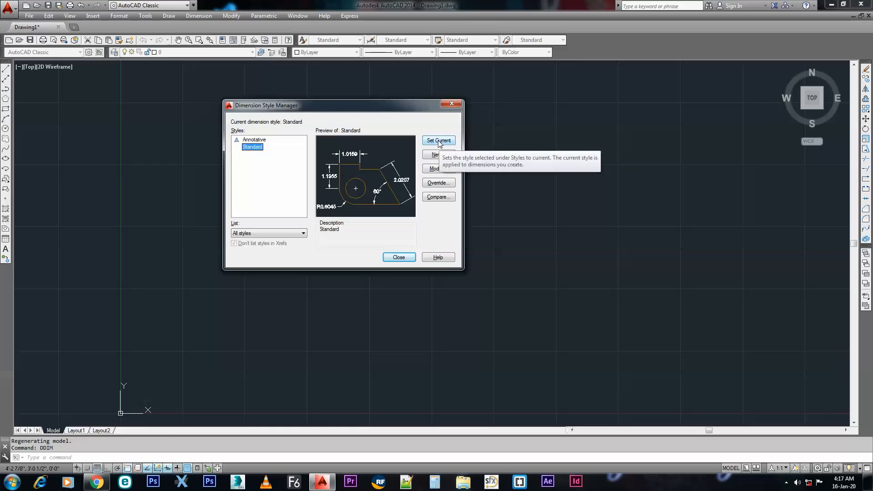
click(436, 170)
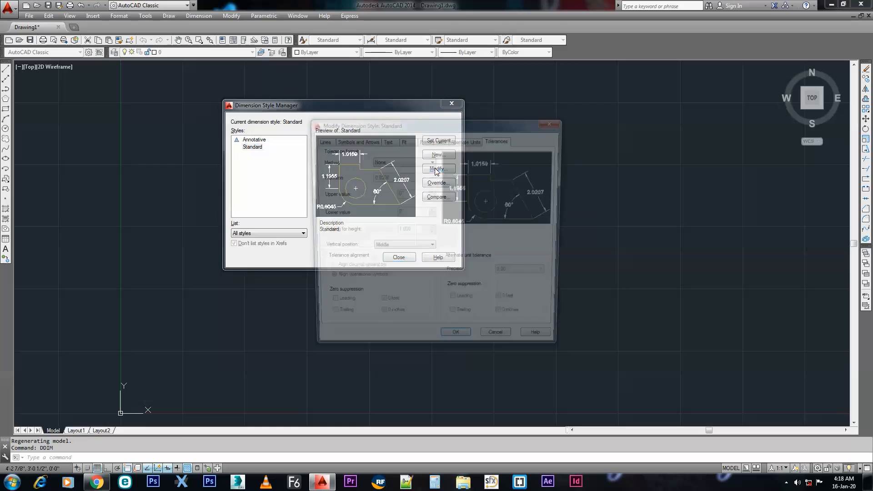
drag(453, 122, 434, 94)
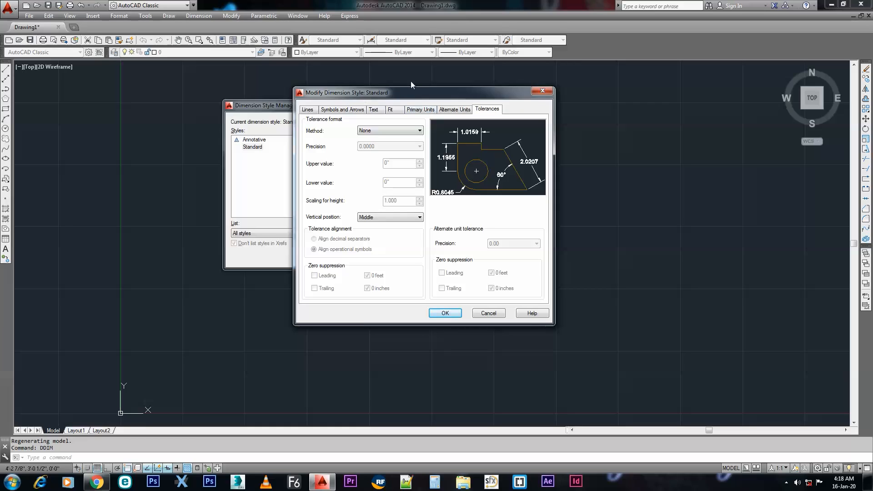
drag(396, 95, 396, 86)
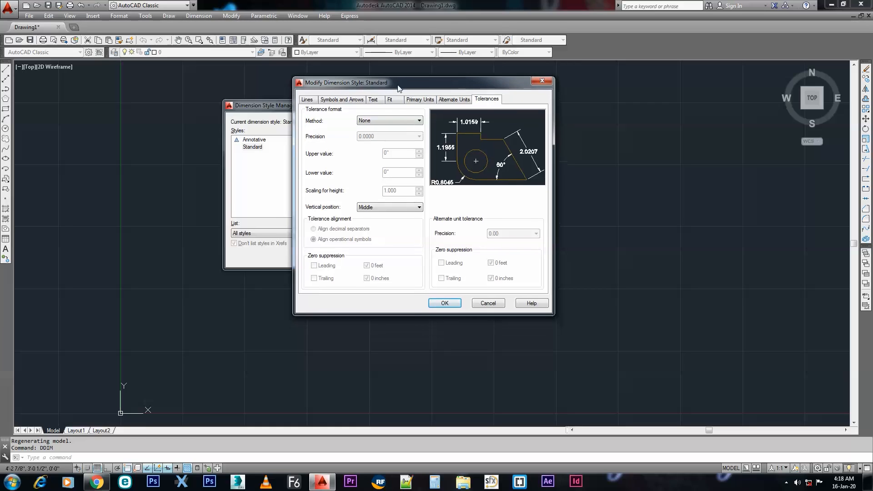
click(311, 100)
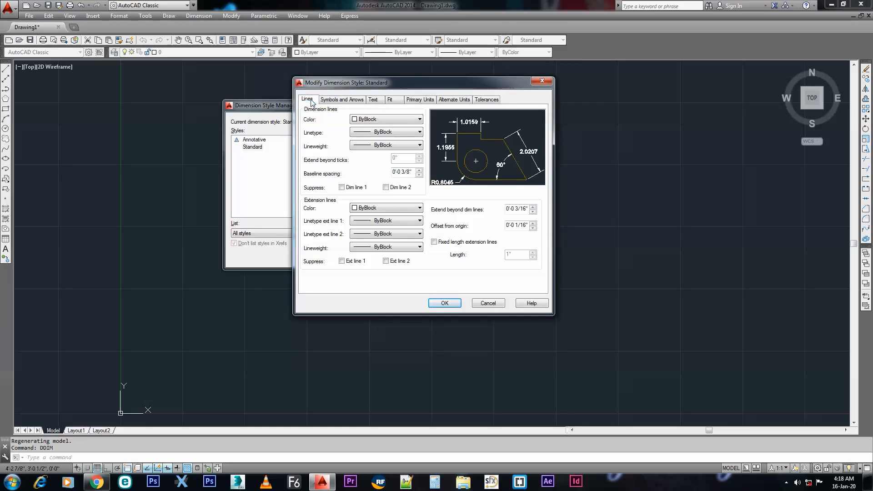
click(386, 120)
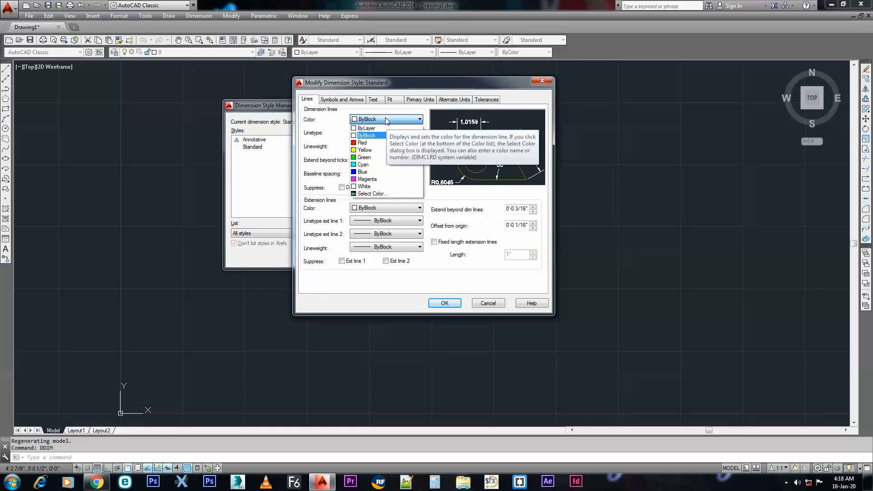
click(386, 120)
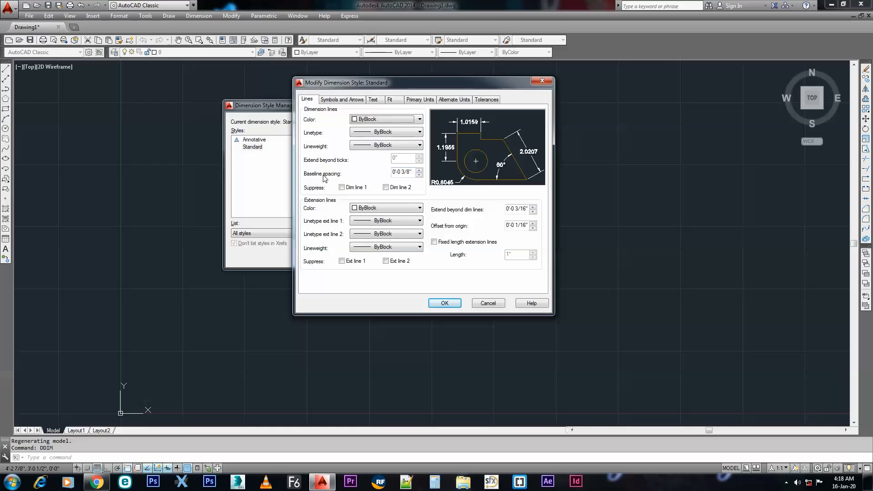
Step: Set the first and second arrowheads of the Standard dimension style to Architectural tick
click(350, 101)
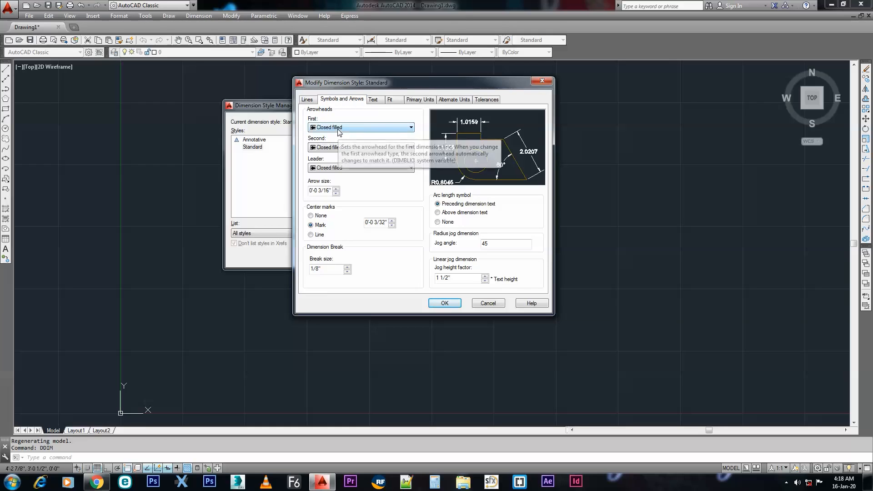
click(338, 130)
click(337, 167)
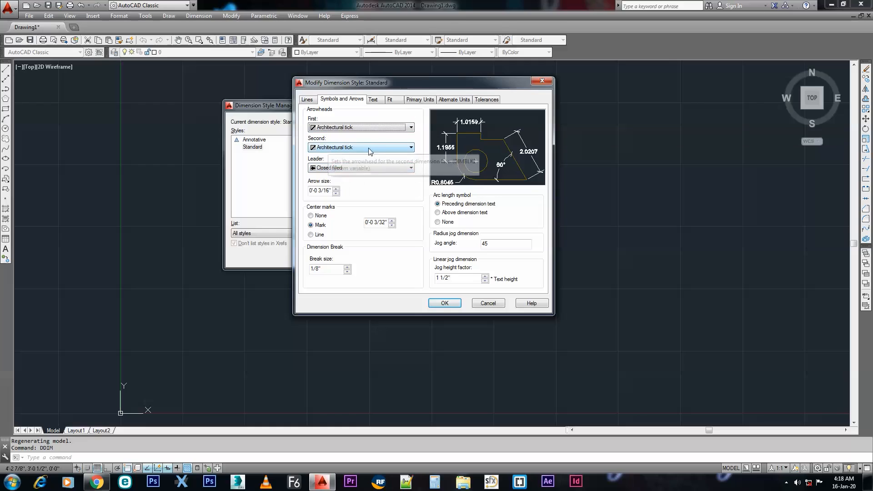
click(340, 167)
click(340, 170)
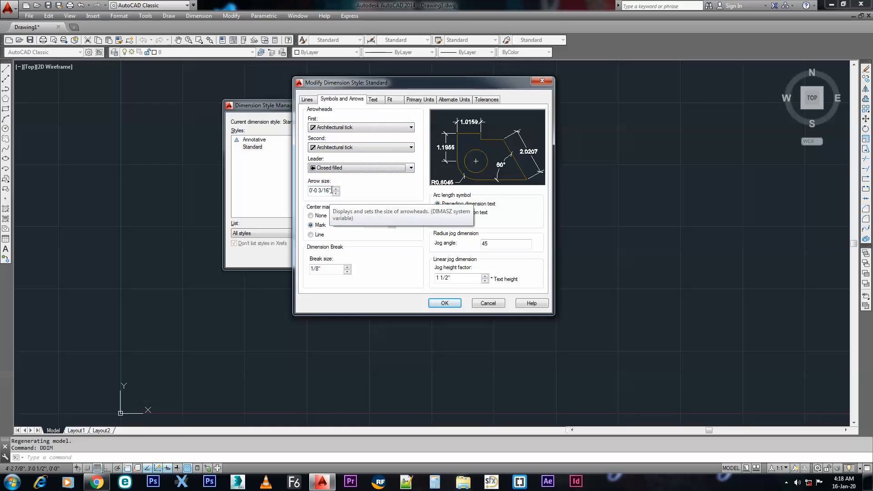
Step: Try several arrow sizes for the Standard dimension style, including 0", and compare them in the preview
key(Tab)
text(53)
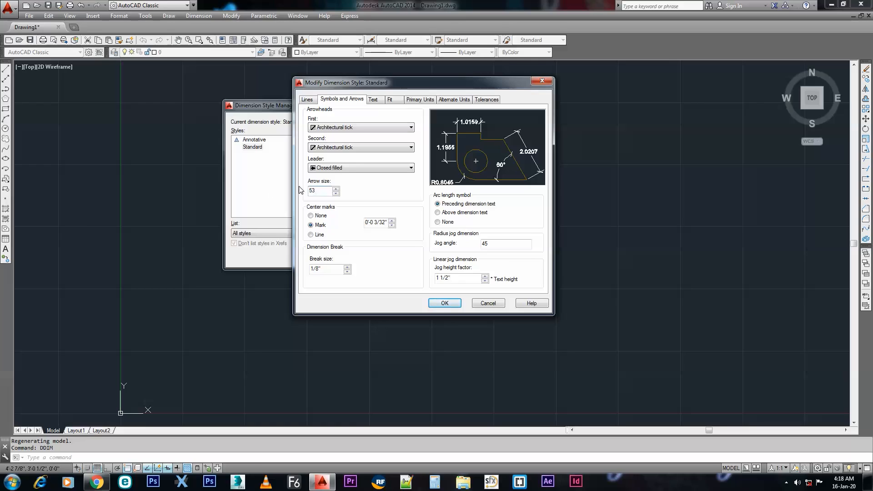
key(Tab)
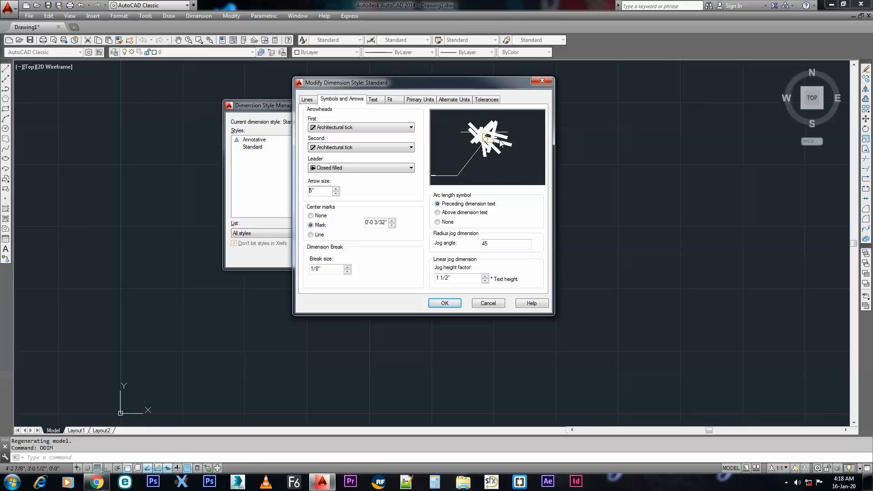
double_click(319, 190)
text(0")
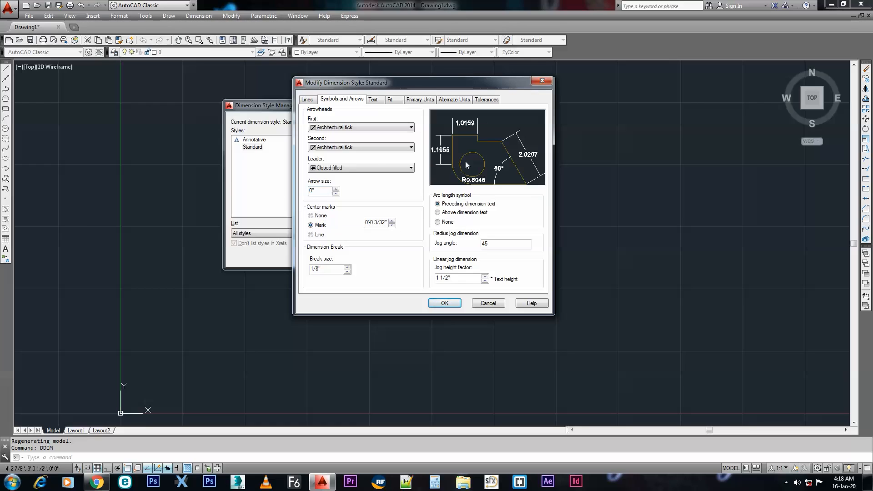
click(320, 191)
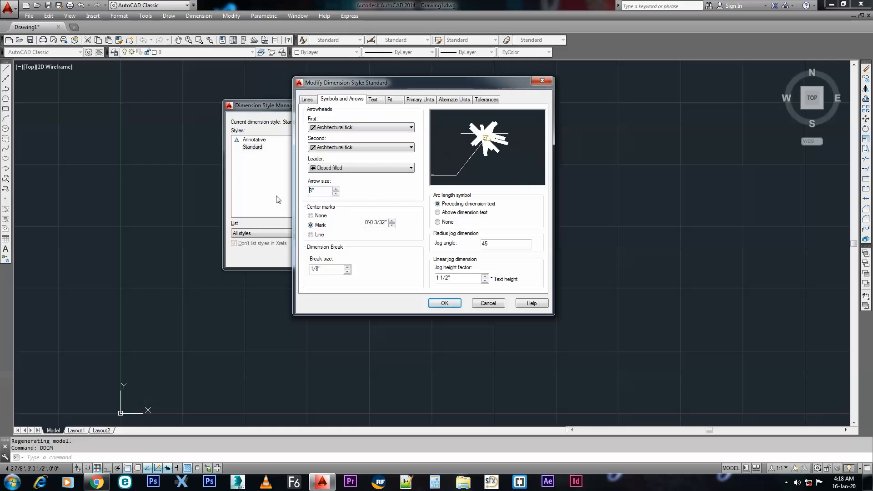
click(335, 194)
text(7)
click(335, 193)
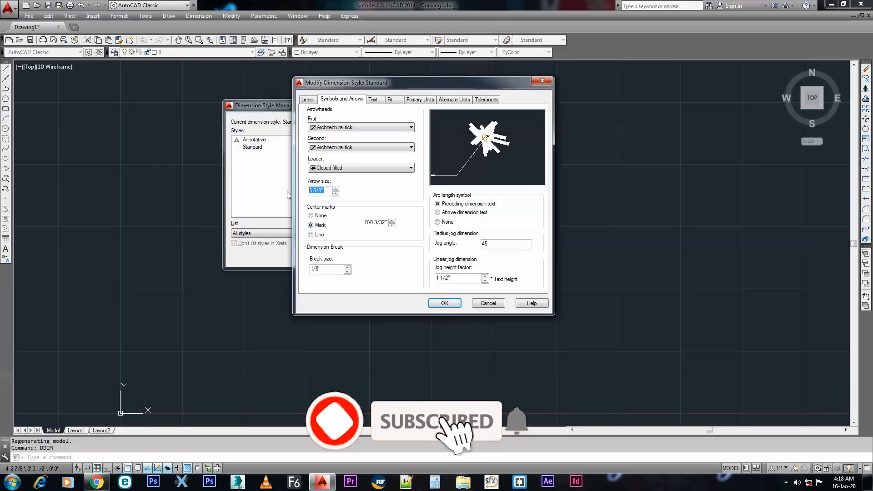
Step: Set the arrow size of the Standard dimension style to 1/2"
text(1 )
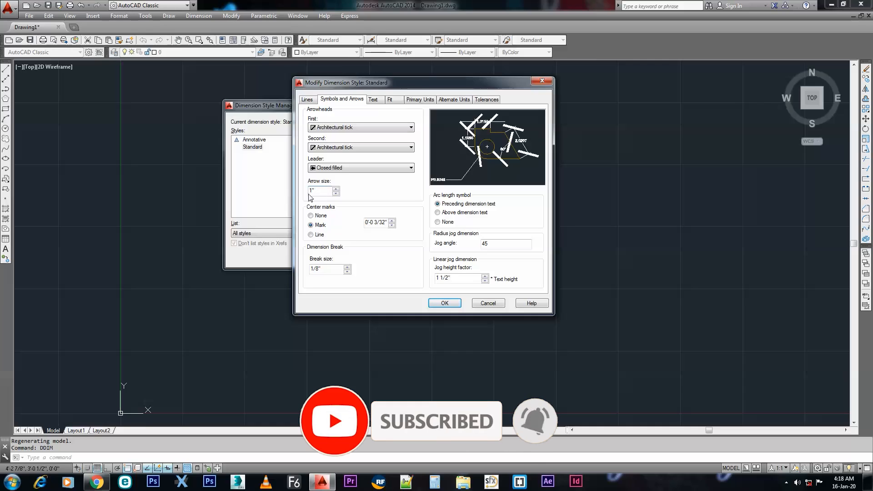
text(1/2)
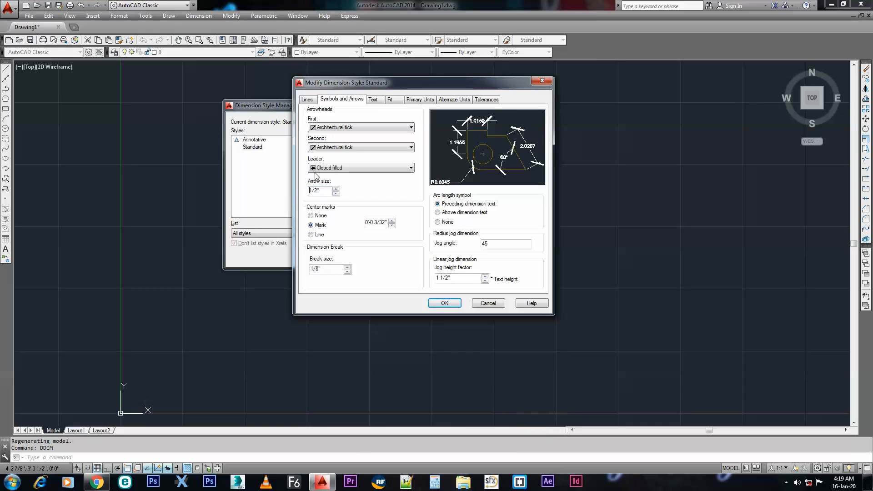
drag(321, 189, 278, 193)
text(.1)
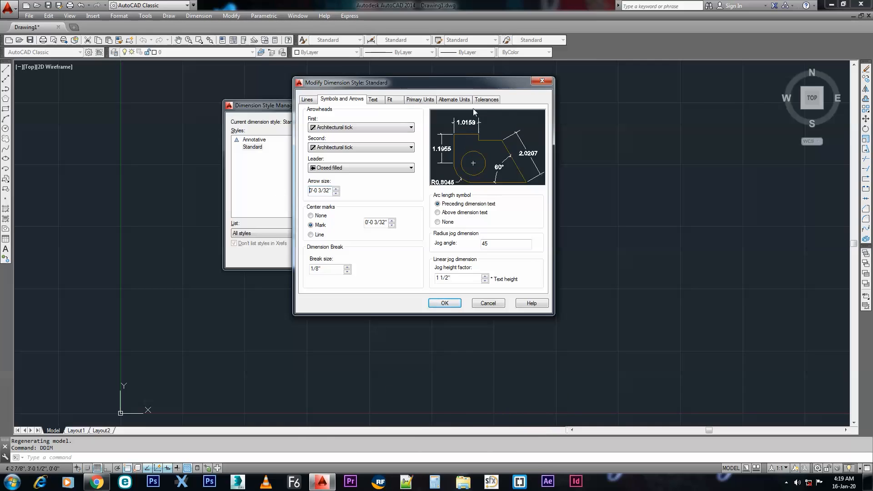
drag(326, 191, 264, 190)
text(1/2")
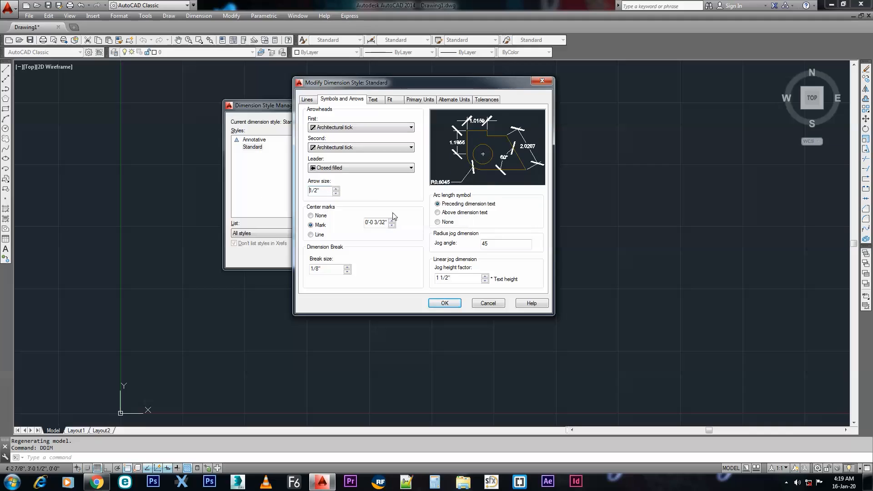
Step: Set the dimension text height to 0'-0 7/16" and choose Arrows as the first item to move outside the extension lines
click(373, 101)
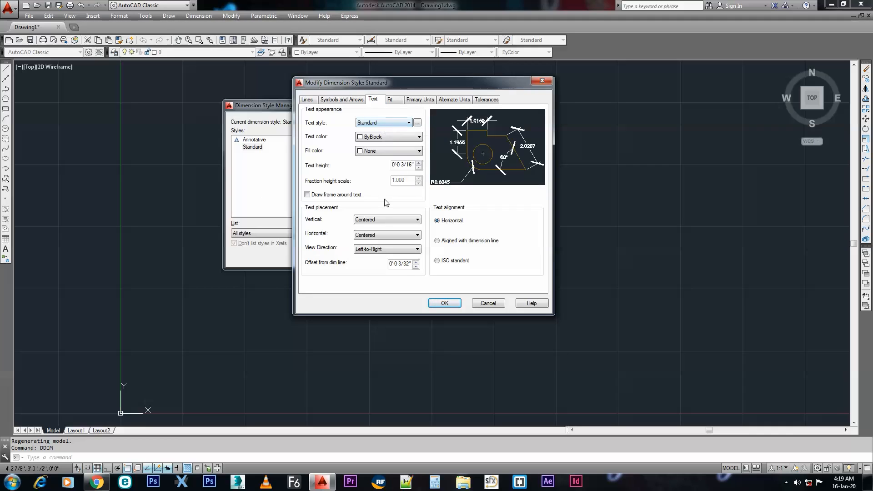
click(418, 165)
click(418, 164)
click(419, 167)
click(419, 166)
click(419, 167)
click(419, 166)
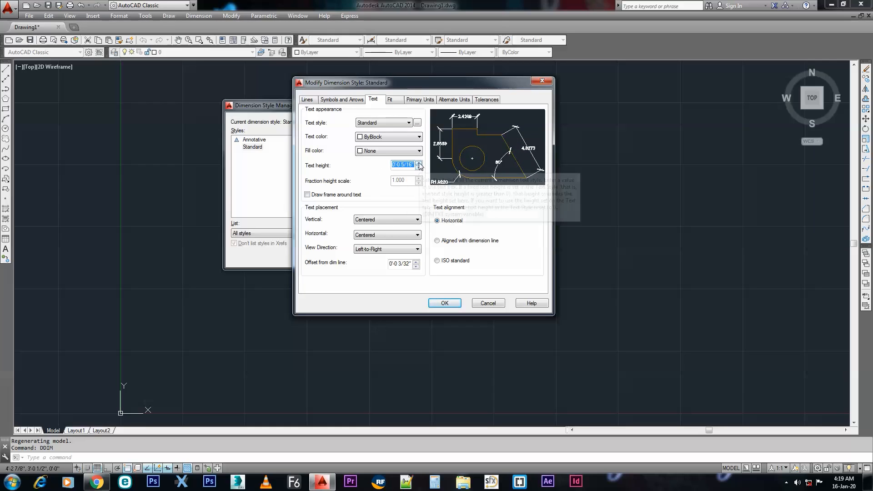
click(419, 163)
click(419, 163)
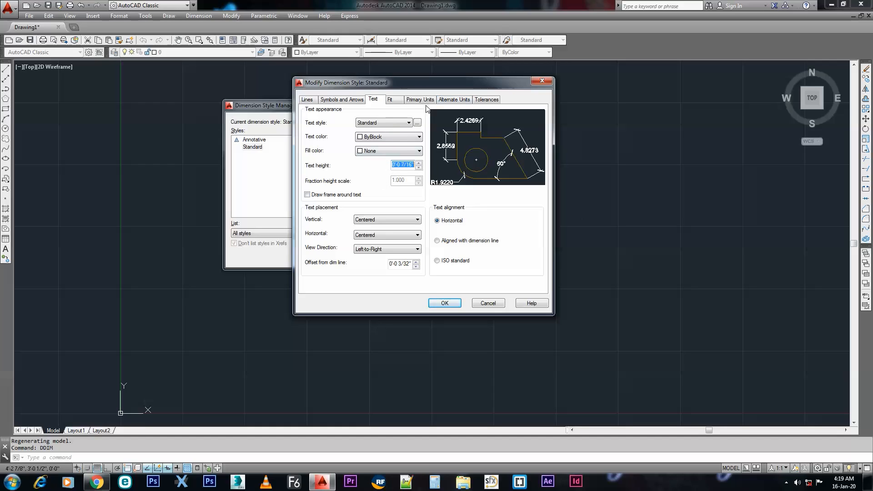
click(391, 100)
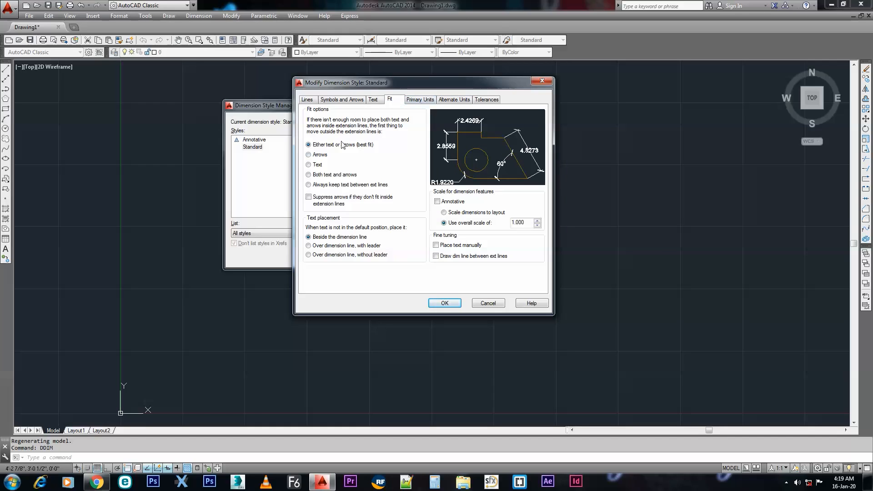
click(308, 155)
Step: Set the primary linear dimension units to Architectural format with a precision of 0'-0 1/8"
click(416, 101)
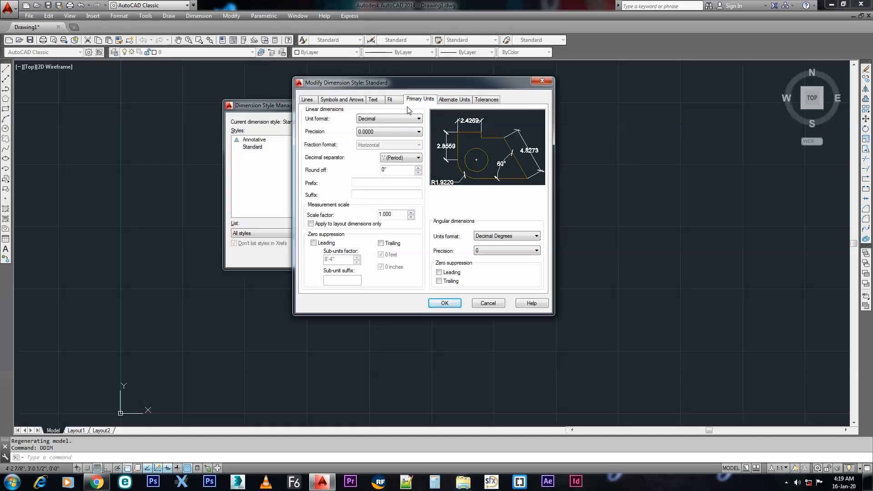
click(401, 118)
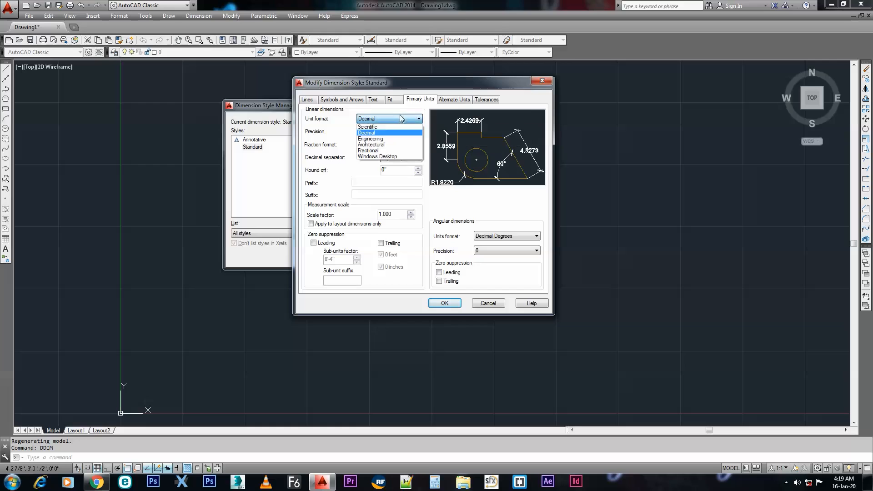
click(380, 144)
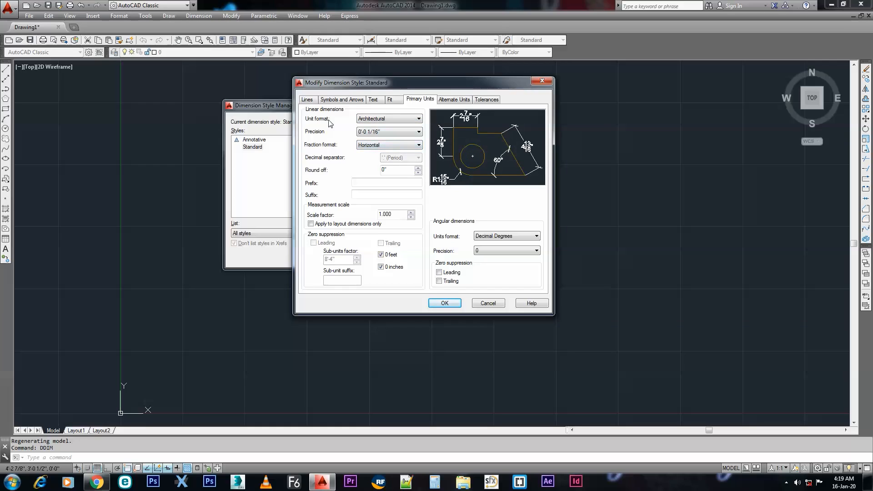
click(387, 132)
click(381, 158)
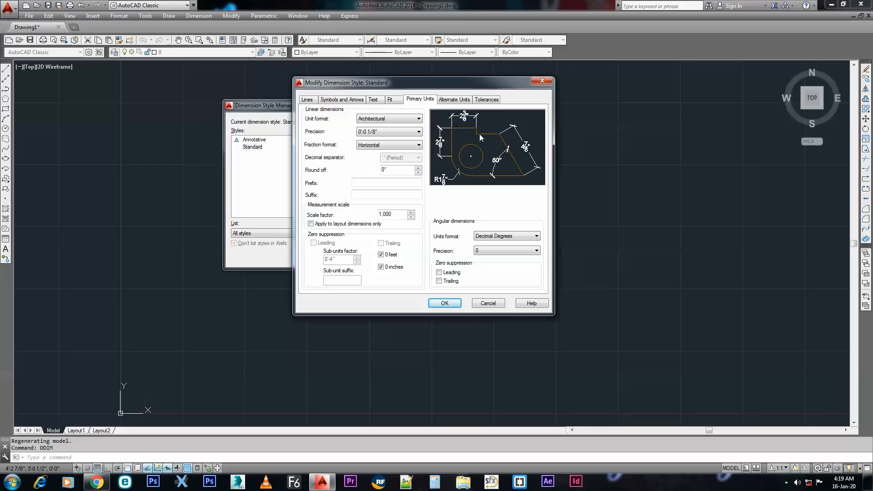
Step: Try the Diagonal fraction format for the primary units and return it to Horizontal
click(405, 145)
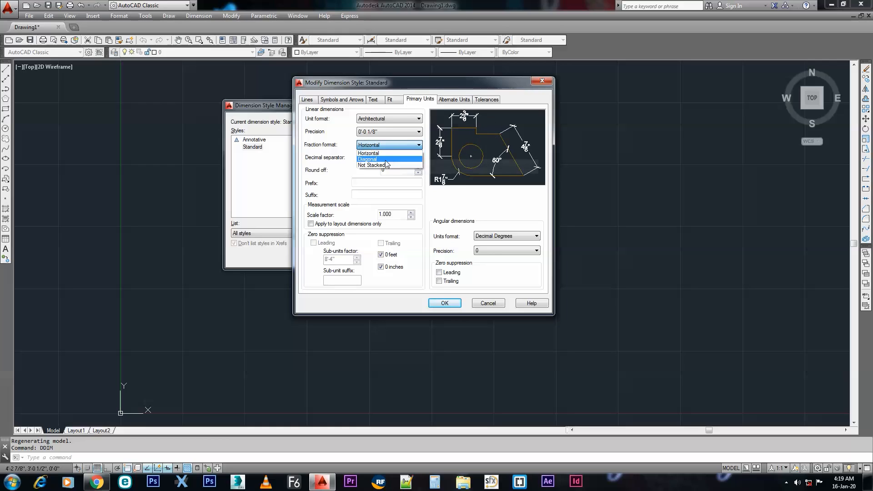
click(395, 160)
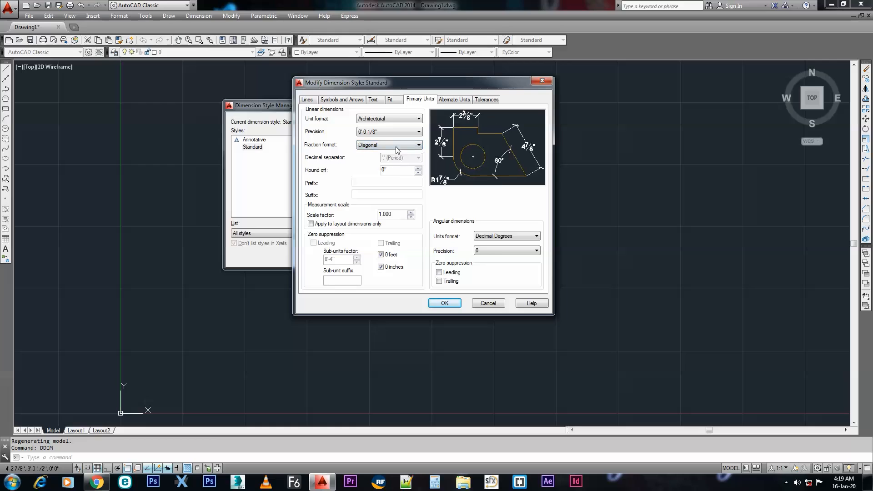
click(396, 148)
click(387, 153)
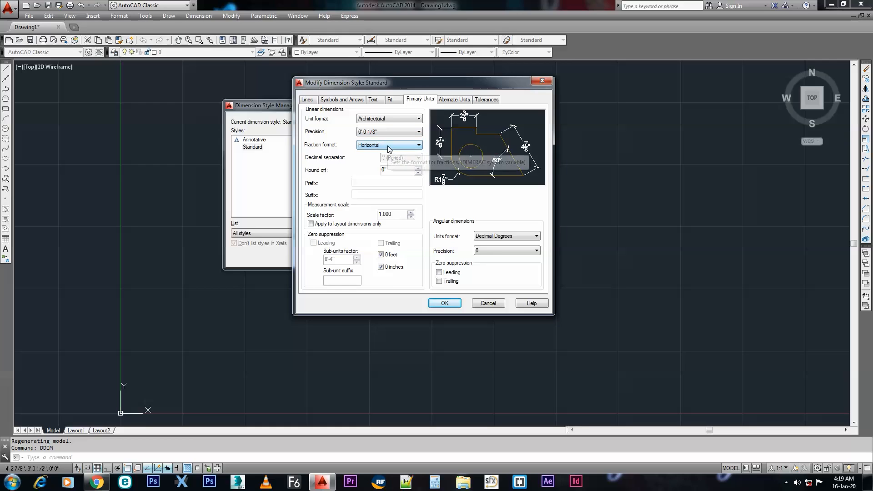
Step: Preview the alternate units display, turn it off again, and check the tolerance method options
click(450, 99)
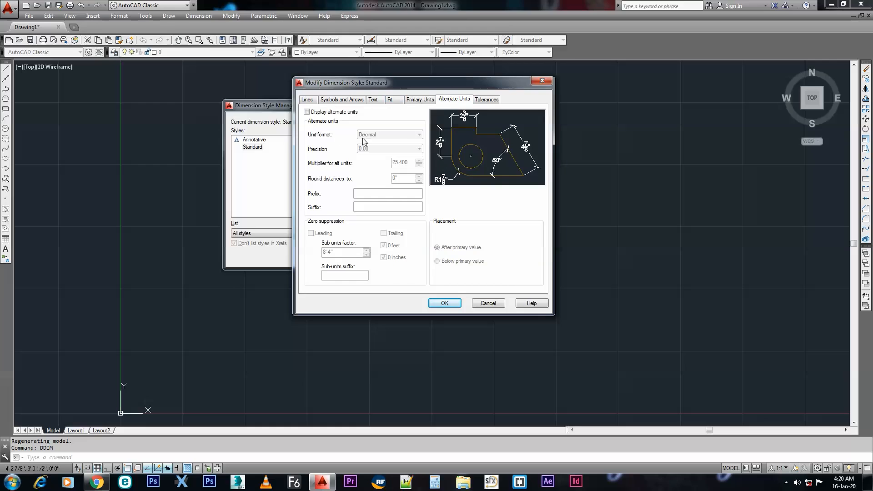
click(312, 114)
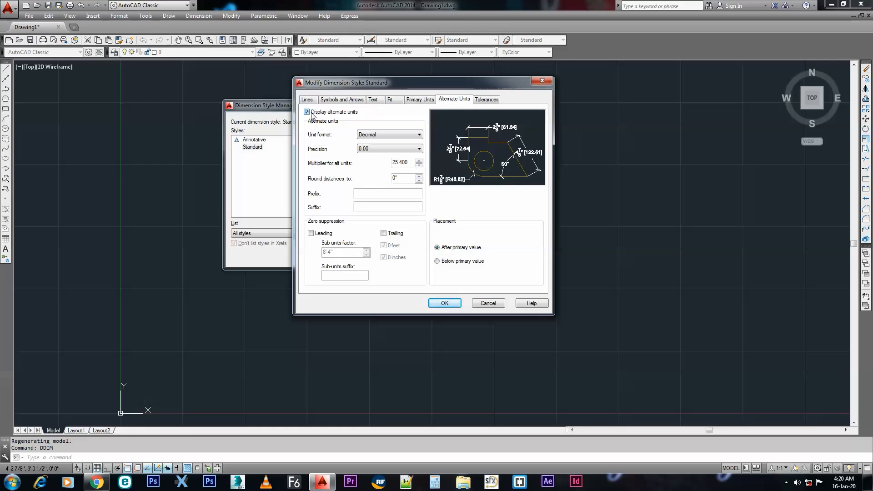
click(312, 114)
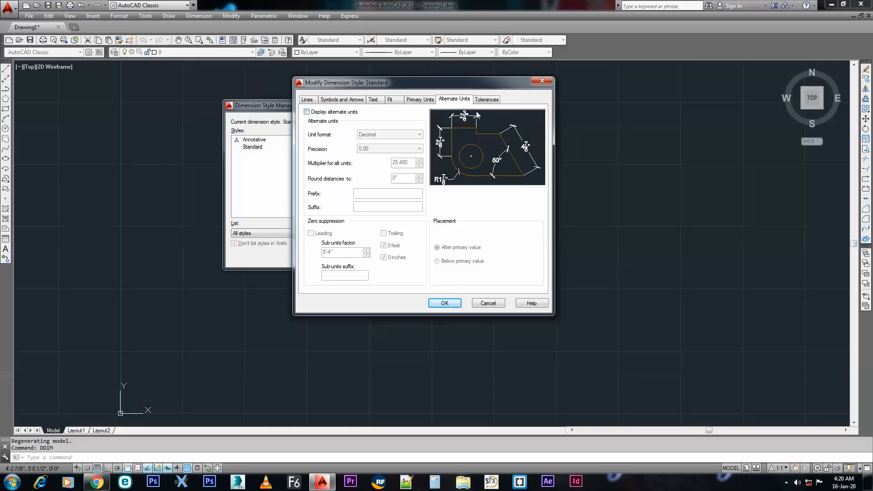
click(487, 100)
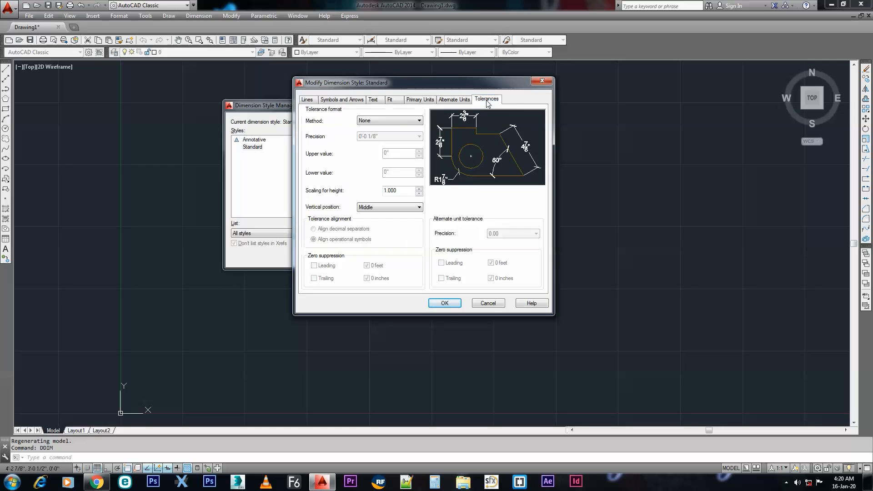
click(402, 121)
click(401, 125)
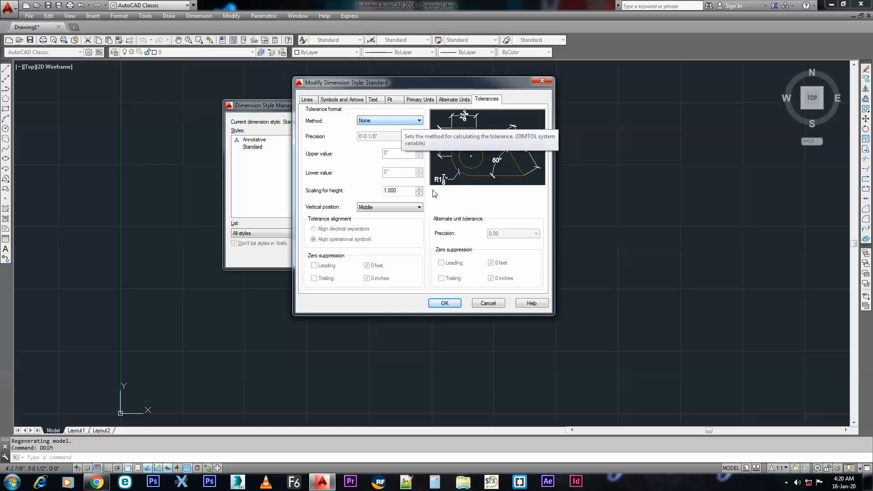
Step: Apply the changes to the Standard dimension style, set it as current and close the Dimension Style Manager
click(444, 302)
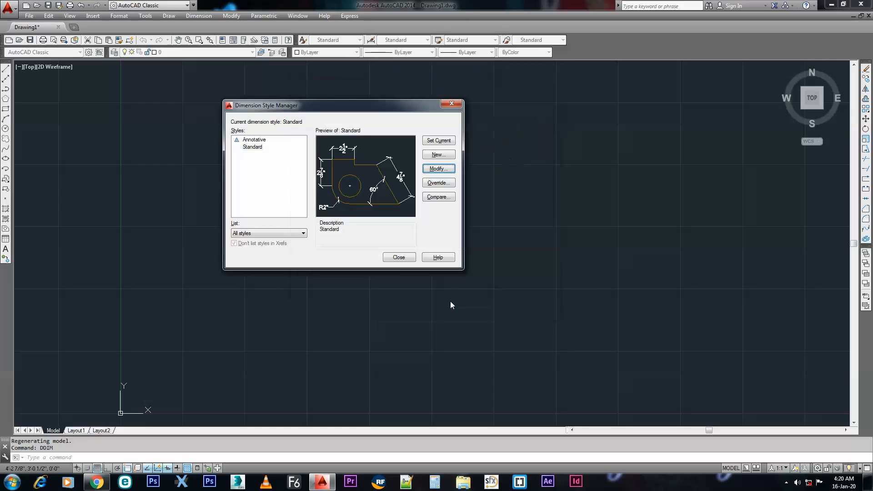
click(439, 141)
click(399, 257)
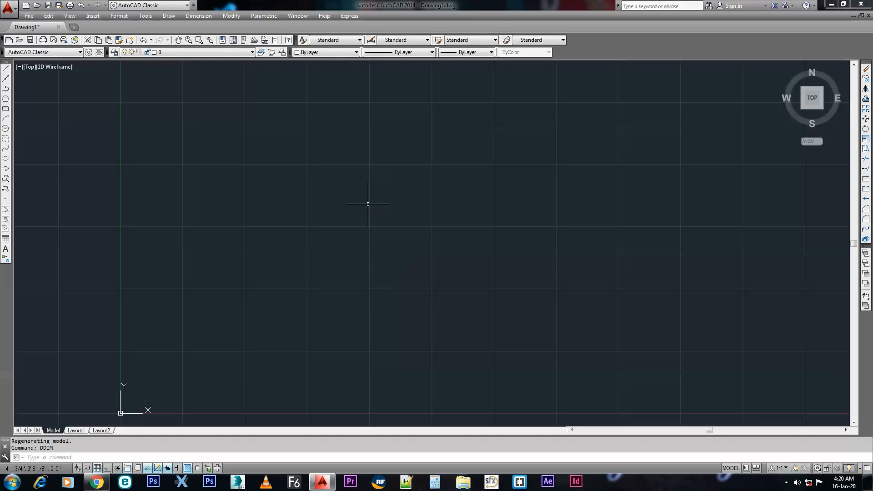
Step: Draw a horizontal line 10' long with Ortho mode turned on
middle_drag(450, 259, 355, 262)
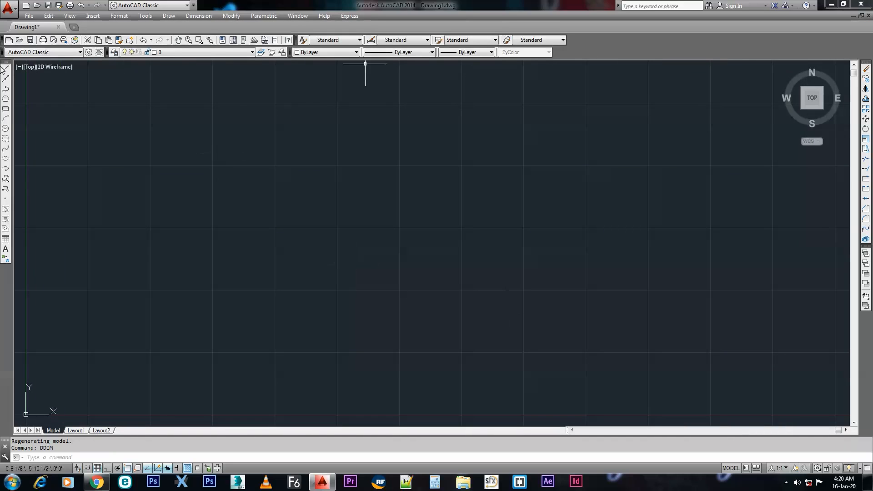
click(6, 69)
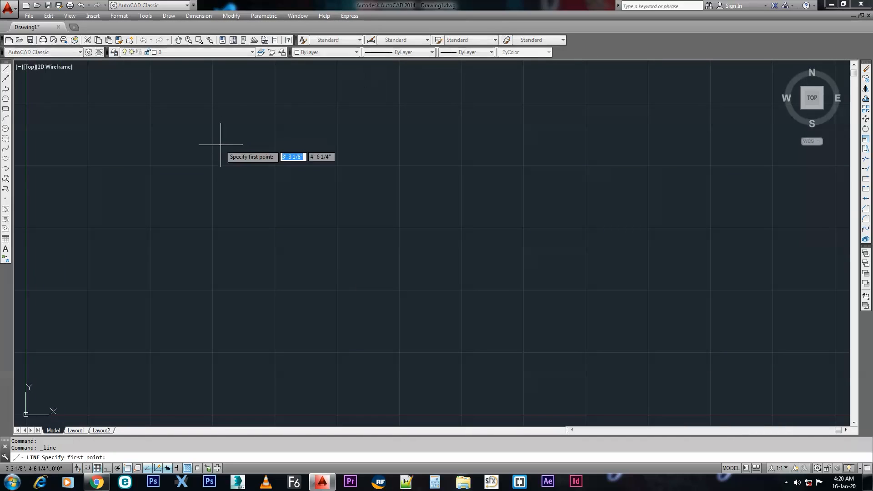
click(204, 162)
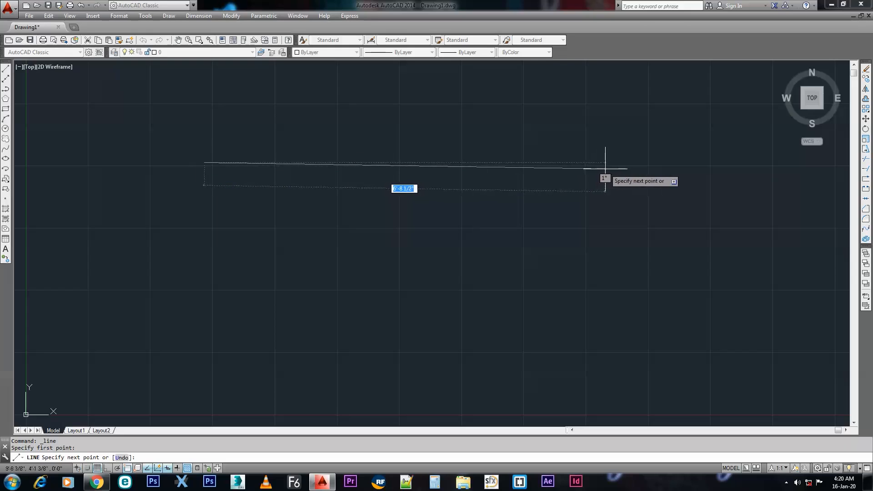
key(F8)
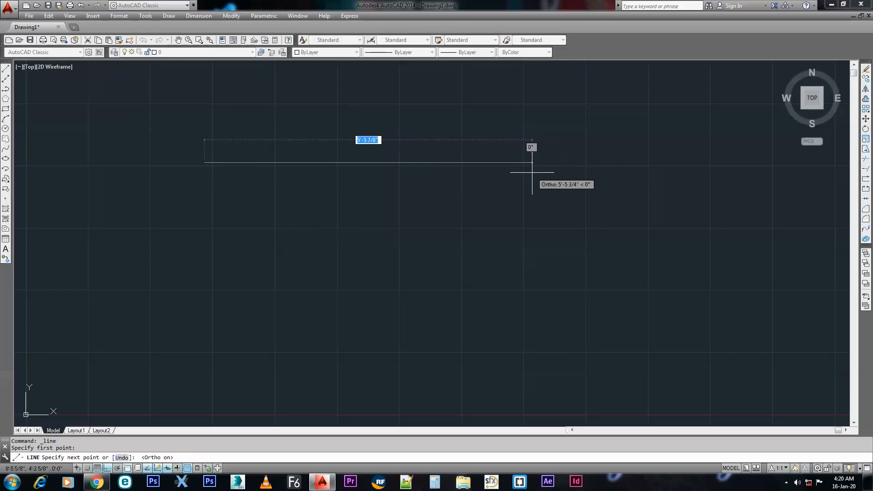
text(10)
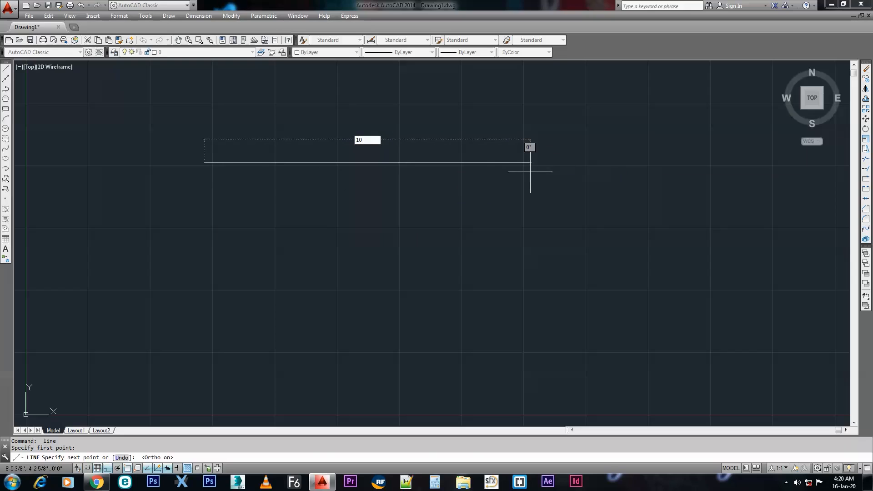
key(Return)
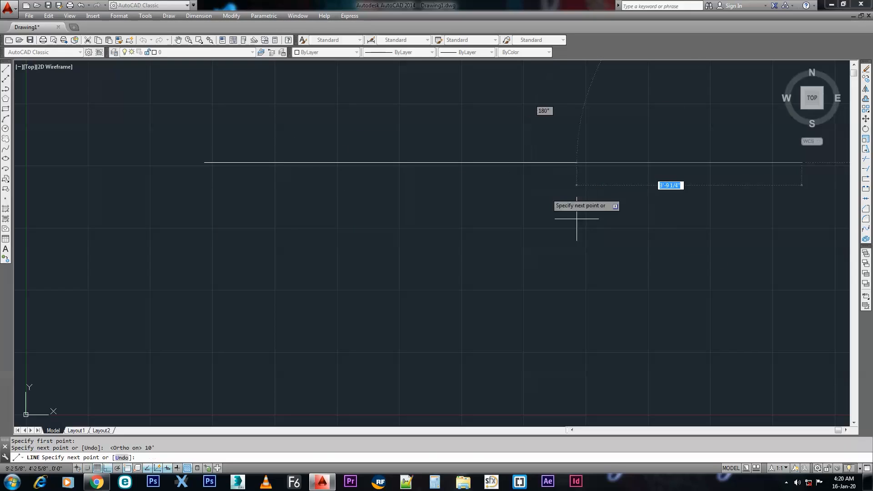
scroll(730, 329, down, 5)
scroll(694, 291, up, 5)
scroll(667, 250, down, 3)
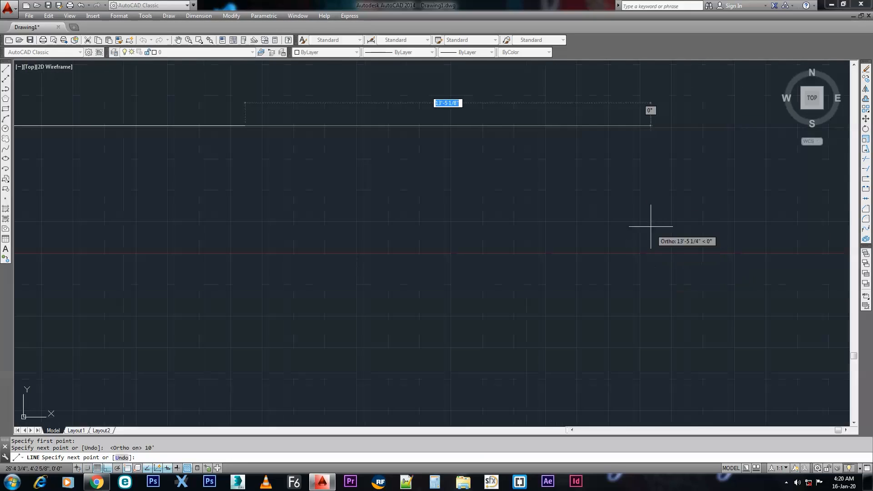
middle_drag(178, 189, 587, 278)
middle_drag(553, 235, 379, 362)
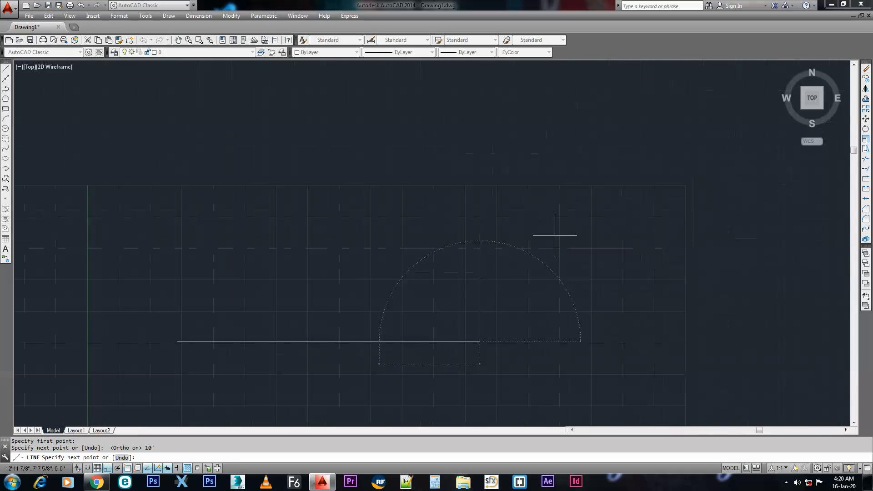
middle_drag(443, 354, 468, 250)
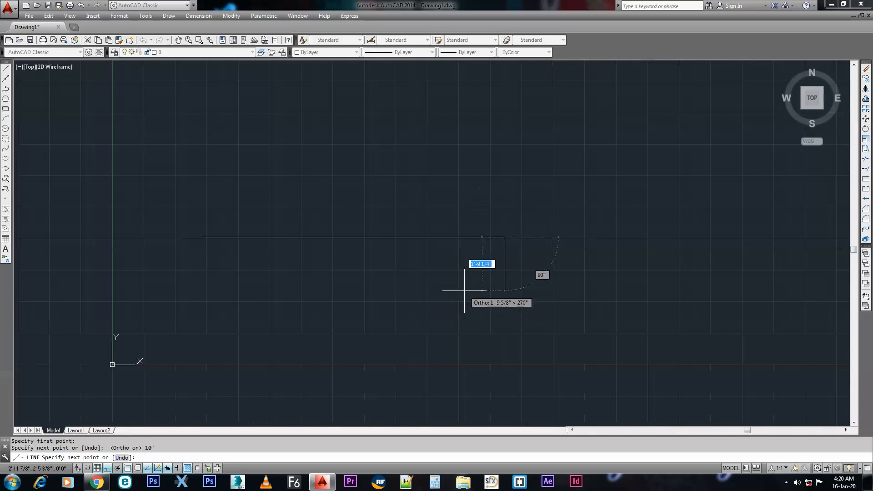
key(Escape)
Step: Erase the 10' horizontal line from the drawing
scroll(395, 279, down, 2)
scroll(376, 263, up, 5)
scroll(376, 268, down, 5)
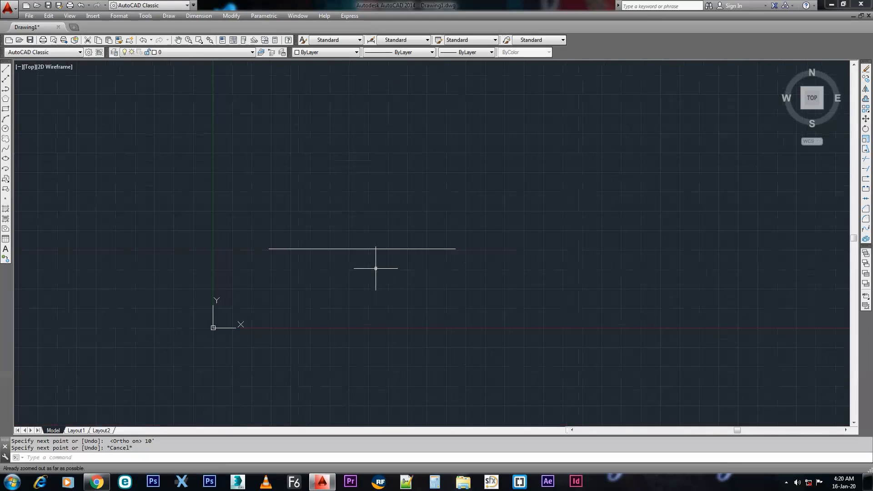
middle_drag(375, 274, 337, 330)
click(186, 287)
click(414, 364)
key(Delete)
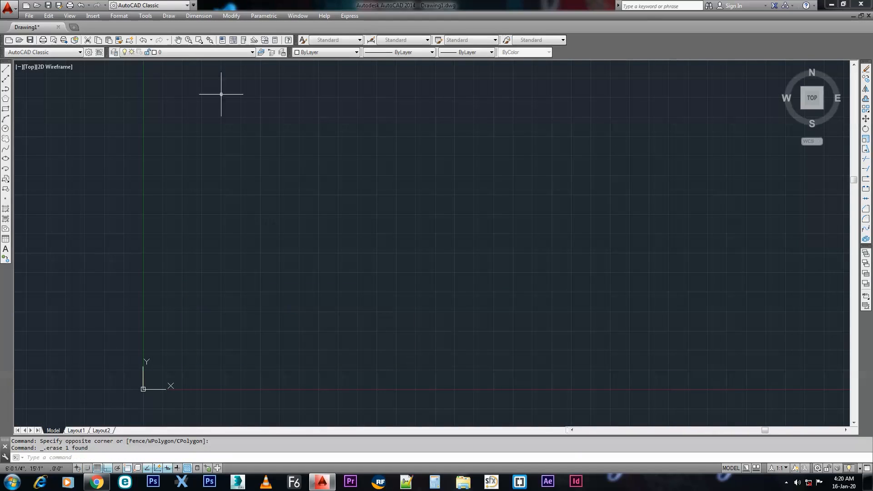
Step: Sketch a single horizontal line of freely picked length above the X axis, to the right of the origin
middle_drag(291, 202, 247, 213)
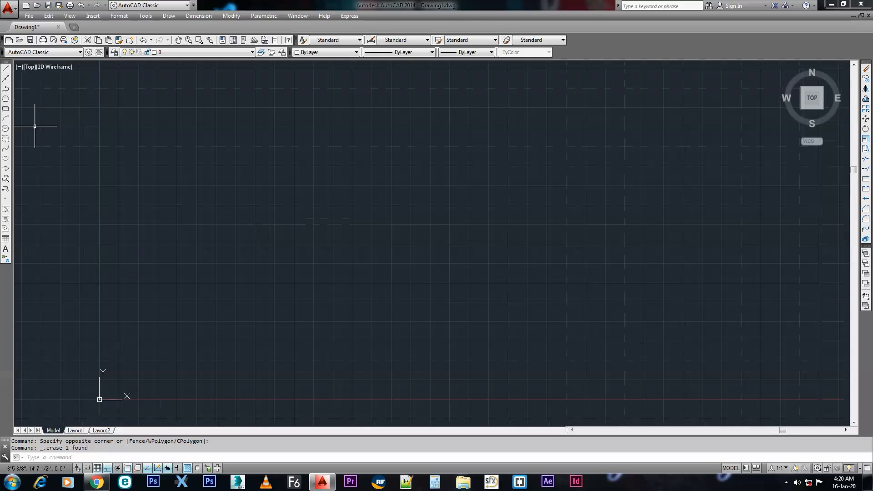
click(6, 69)
click(246, 314)
click(586, 314)
right_click(588, 242)
click(597, 251)
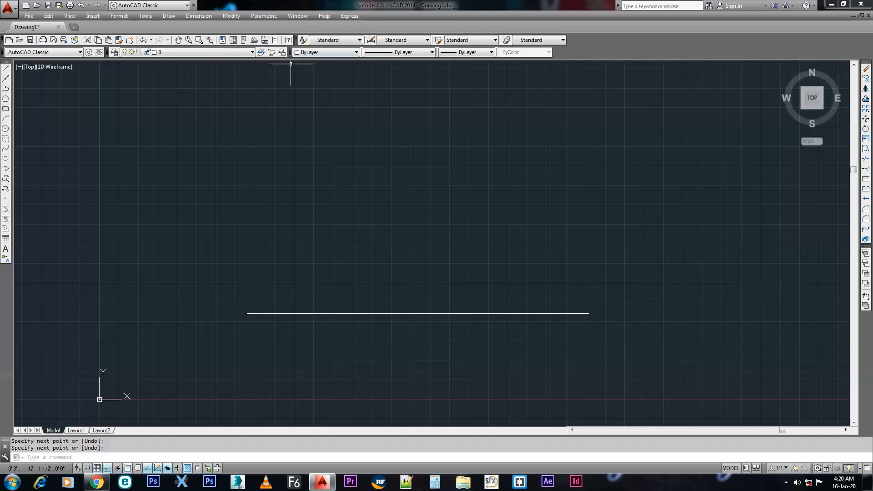
Step: Turn Ortho off and move the line by its midpoint grip about 200' diagonally up and away from the origin
click(203, 42)
click(201, 111)
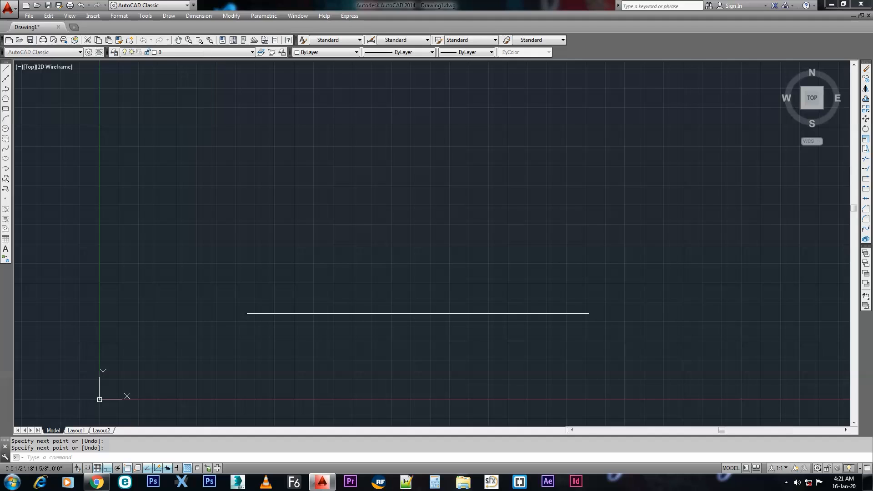
click(201, 42)
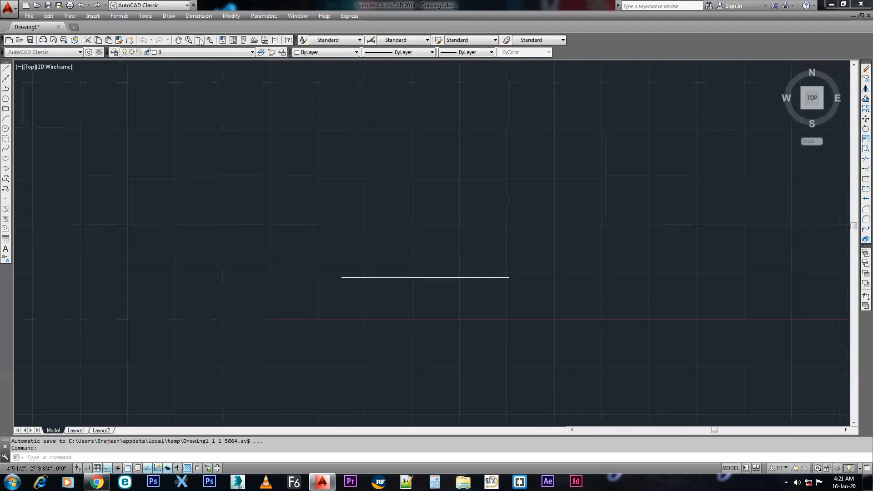
click(200, 42)
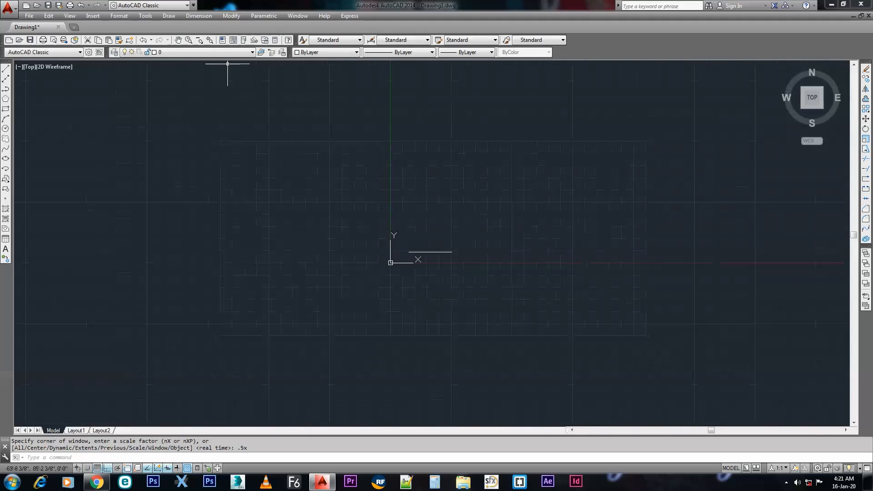
click(447, 252)
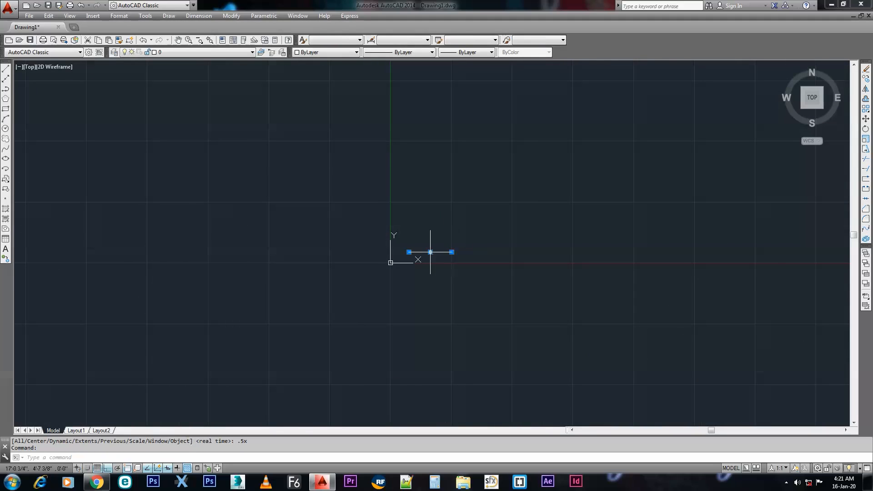
click(430, 252)
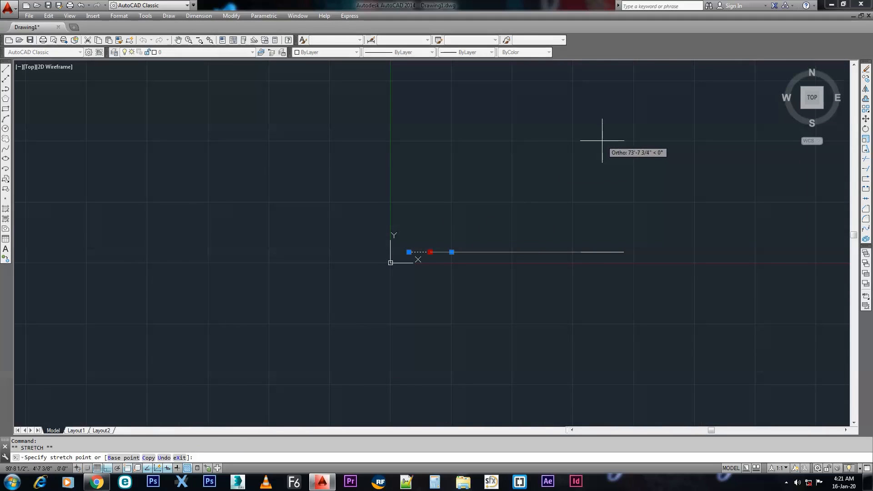
key(F8)
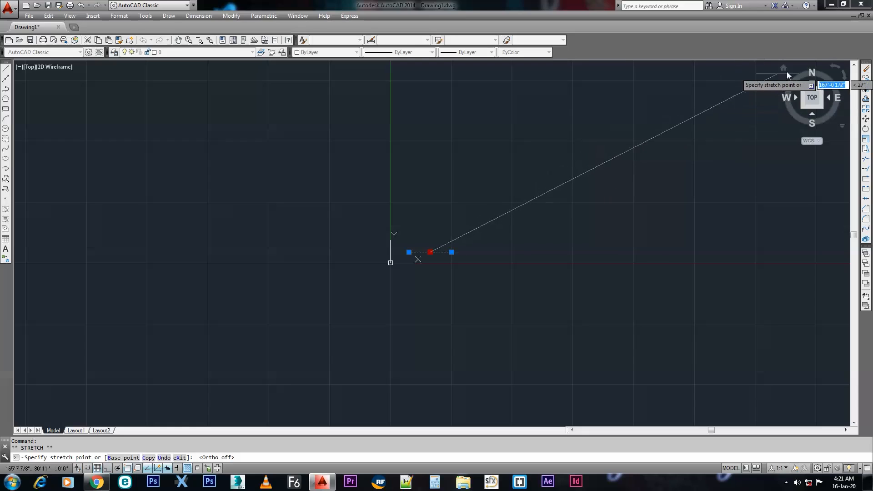
middle_drag(757, 69, 652, 114)
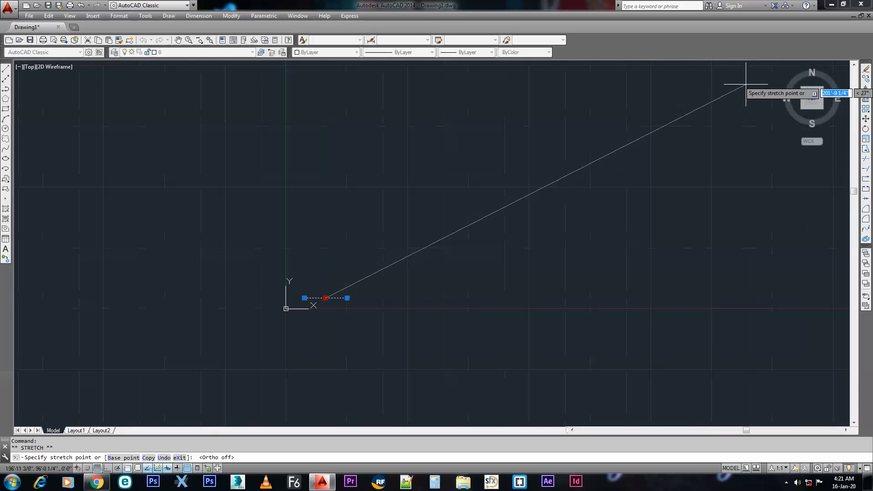
click(749, 71)
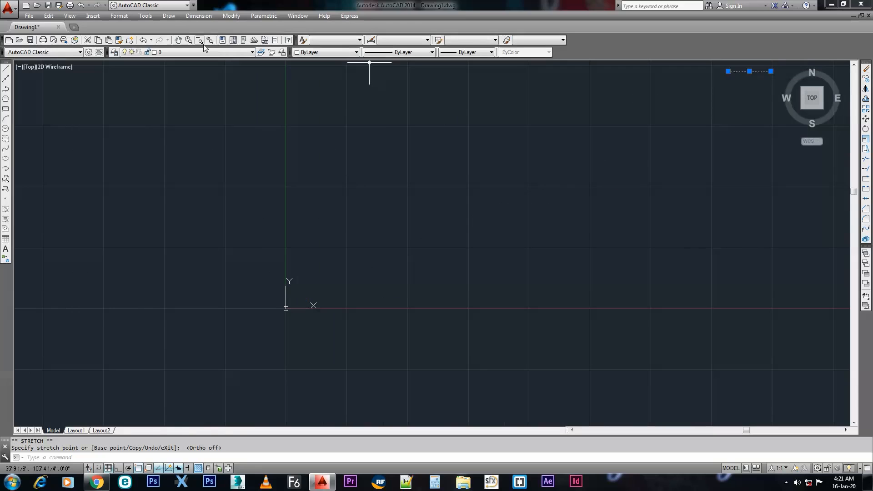
Step: Examine the moved line at closer range using the 2x Zoom In tool and panning
drag(203, 42, 202, 63)
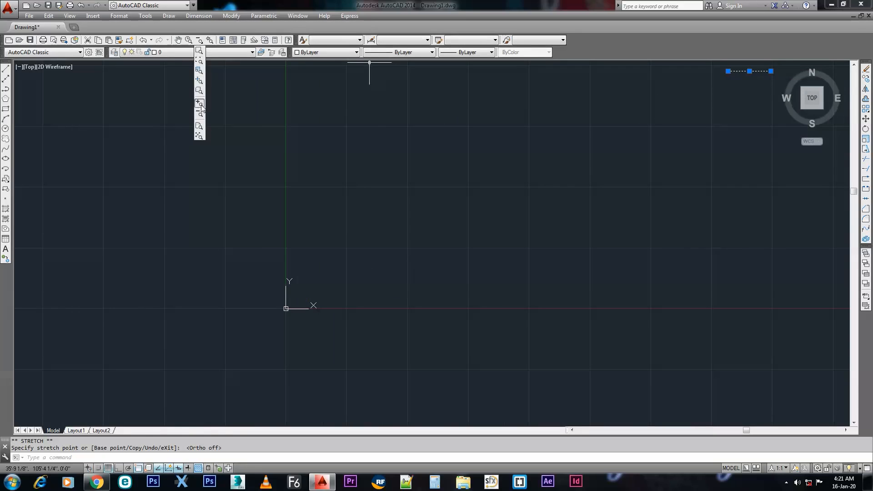
drag(201, 107, 203, 107)
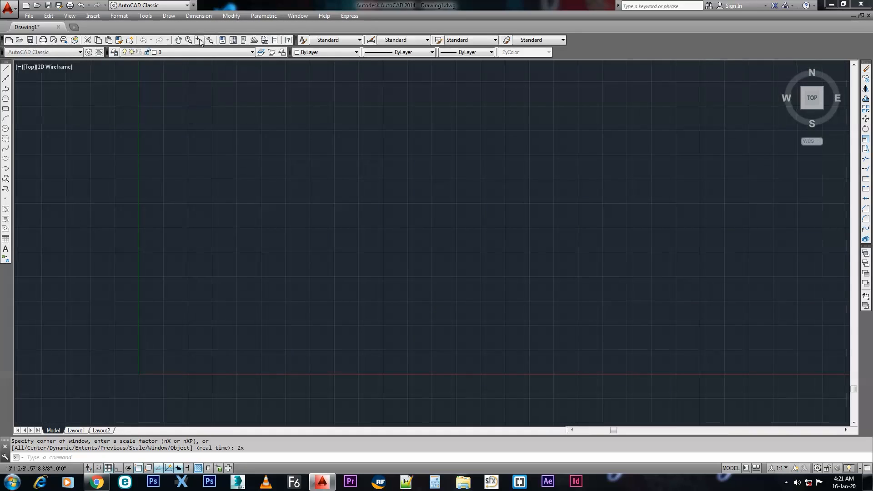
scroll(411, 137, down, 2)
middle_drag(471, 204, 220, 374)
middle_drag(445, 240, 318, 295)
middle_drag(685, 119, 590, 186)
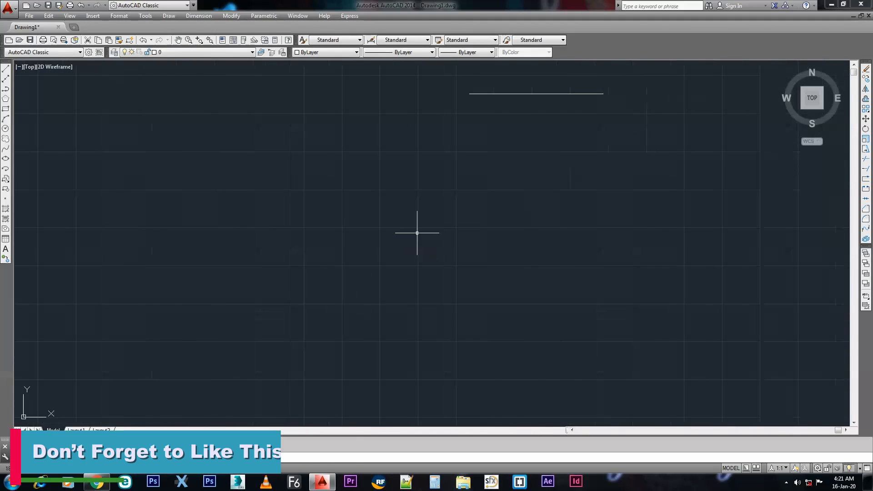
click(199, 40)
middle_drag(588, 162, 513, 291)
middle_drag(370, 142, 427, 257)
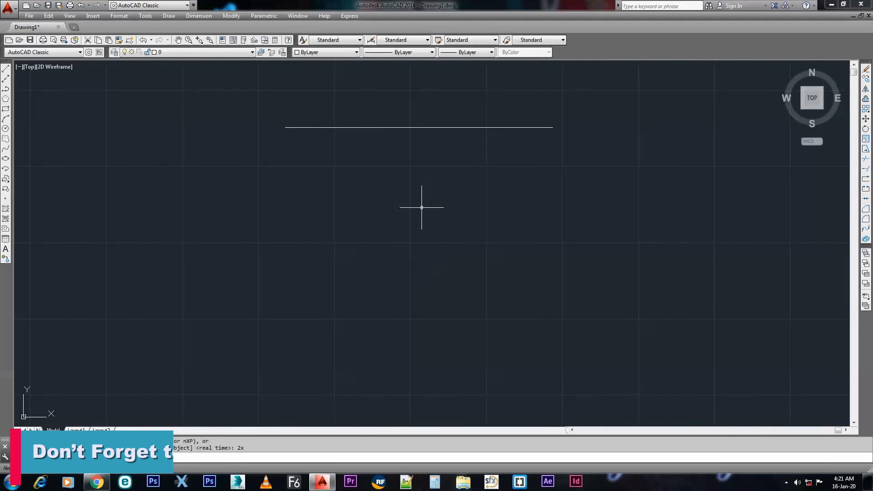
Step: View the whole area around the line with the 0.5x Zoom Out tool, then zoom and pan back to the line
click(203, 42)
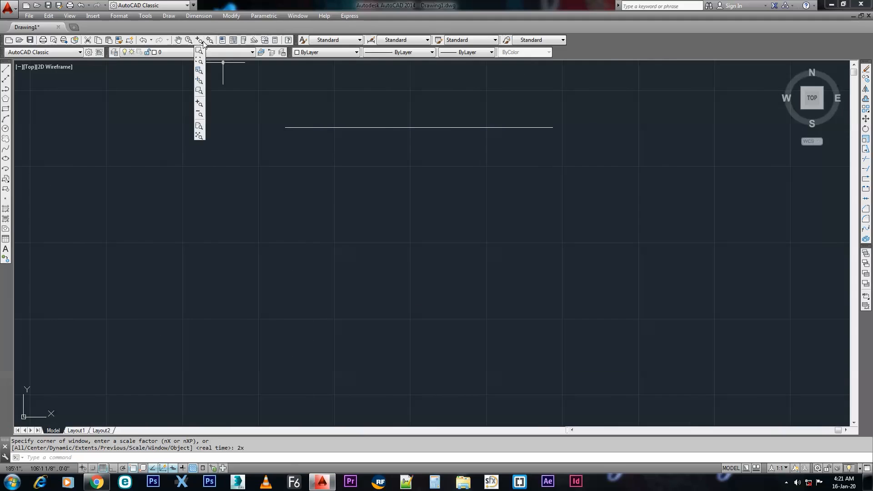
click(200, 114)
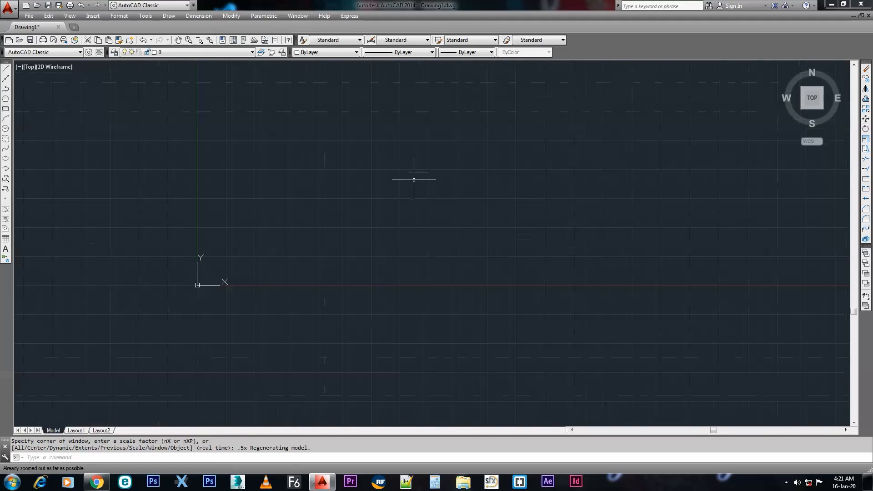
scroll(433, 178, up, 8)
scroll(376, 284, down, 3)
scroll(301, 229, down, 3)
scroll(610, 272, up, 4)
scroll(498, 294, down, 10)
scroll(498, 318, up, 5)
scroll(472, 273, down, 5)
middle_drag(366, 273, 176, 332)
scroll(197, 337, up, 5)
middle_drag(298, 331, 372, 295)
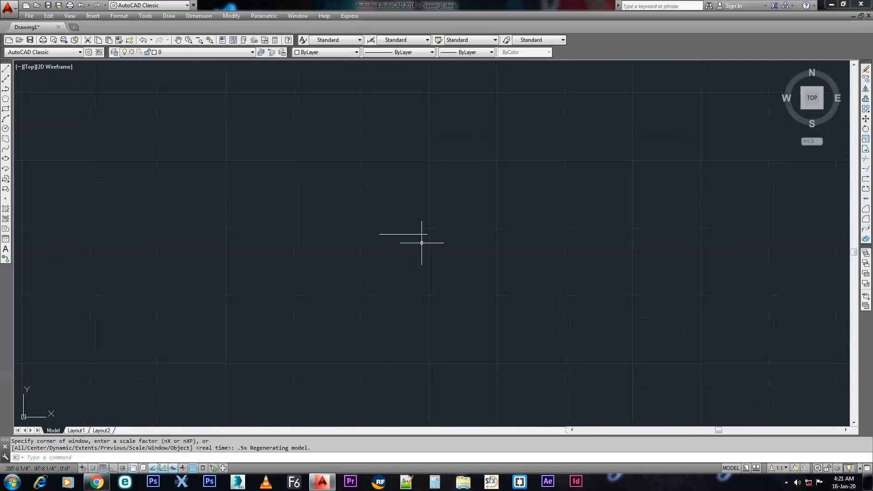
Step: Select the remaining line with a selection window and erase it
click(266, 203)
click(538, 326)
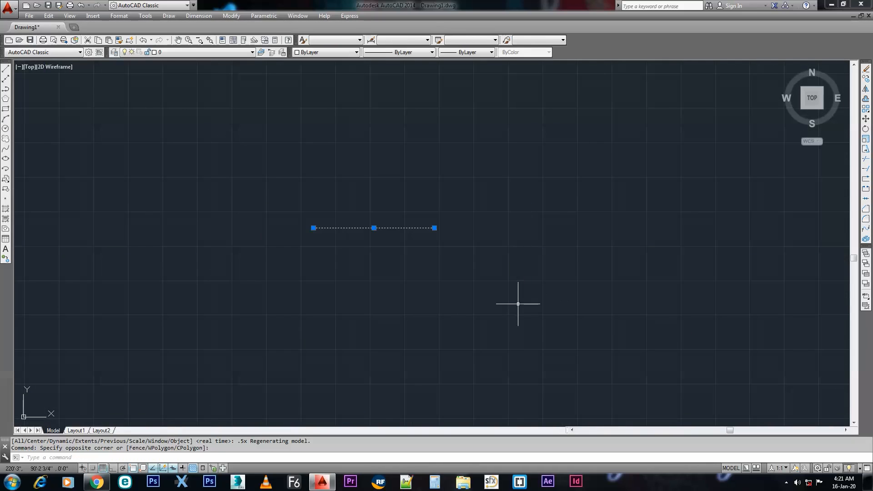
key(Delete)
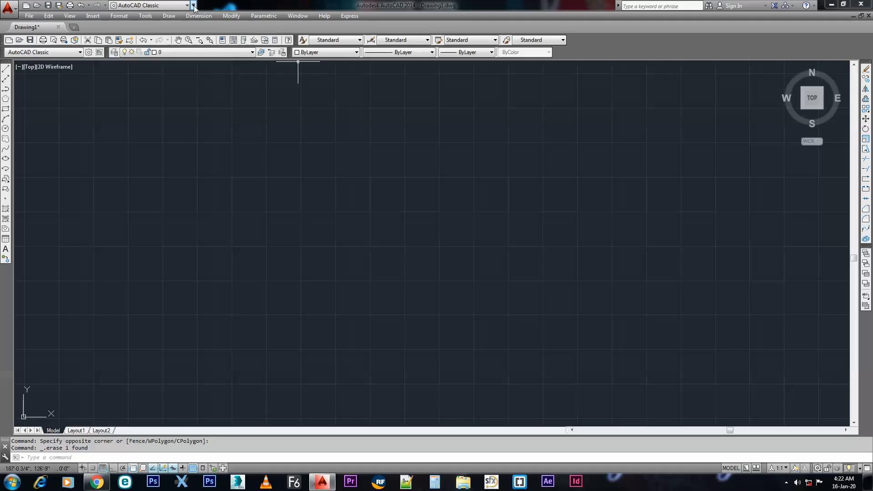
Step: Switch the workspace to Drafting & Annotation and close the Design Feed palette
click(150, 5)
click(149, 15)
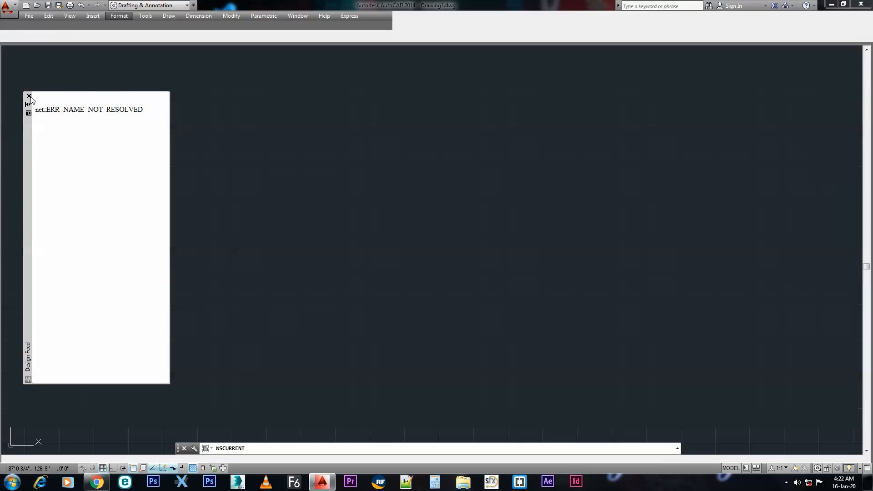
click(29, 96)
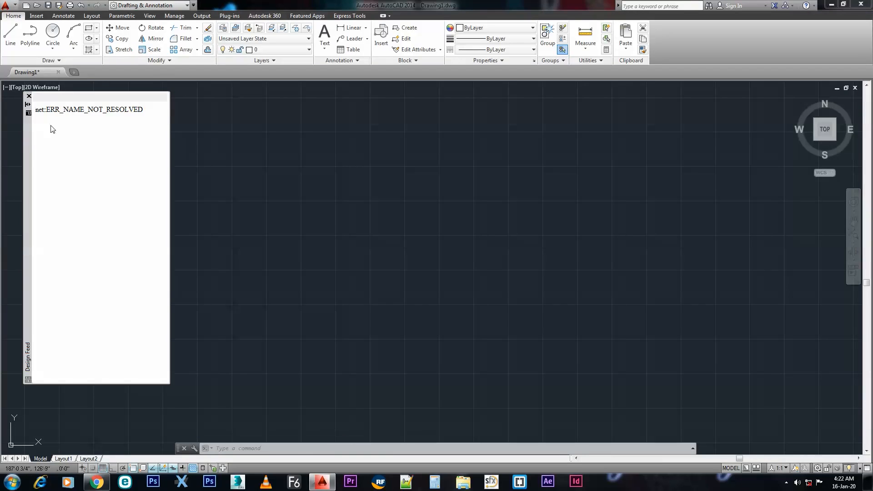
scroll(293, 216, down, 6)
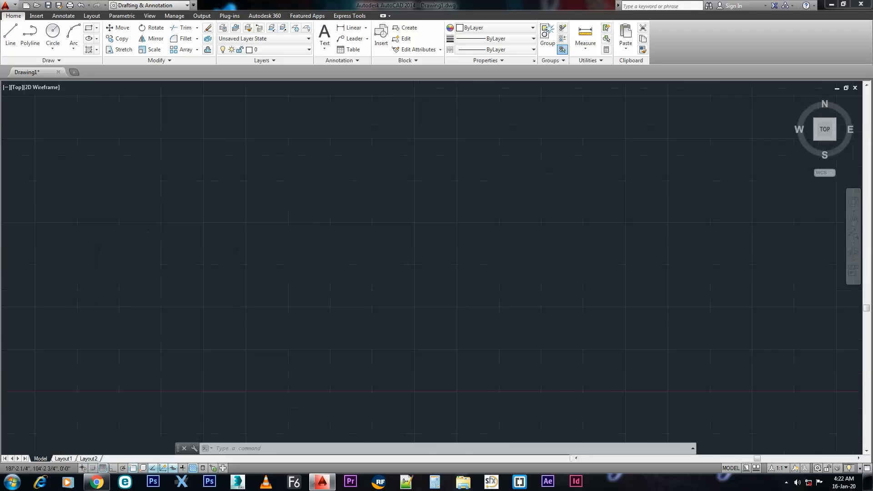
scroll(304, 235, up, 6)
scroll(304, 235, down, 1)
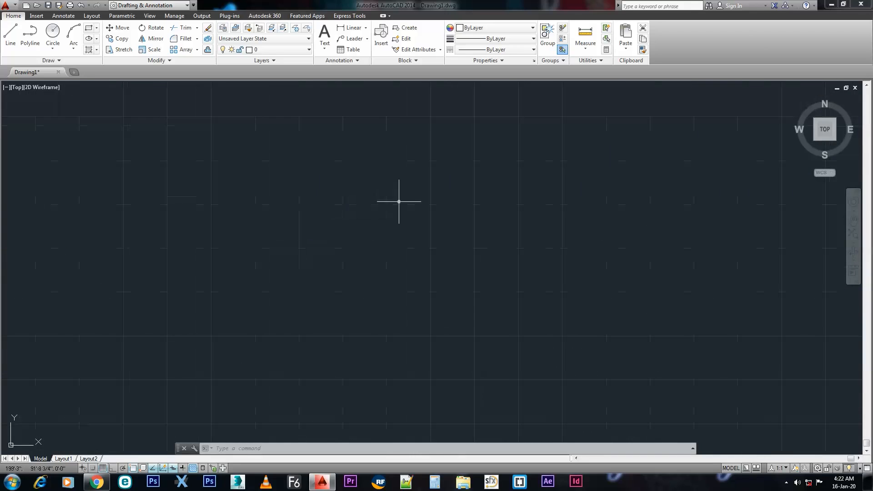
scroll(382, 224, down, 6)
scroll(382, 228, up, 5)
mouse_move(417, 212)
middle_down()
mouse_move(419, 234)
mouse_move(412, 215)
middle_up()
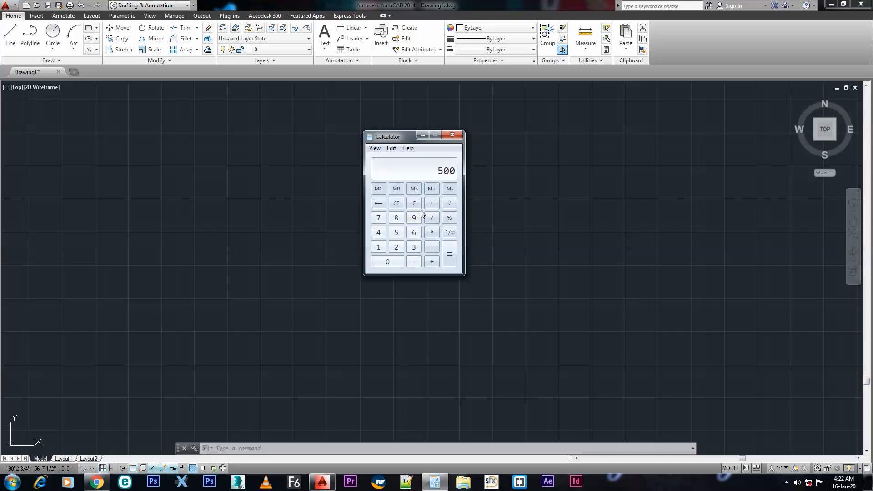
Step: Clear the 500 entry in Calculator, multiply 100 by 25, and close Calculator
text(500)
key(Return)
click(414, 203)
key(Return)
click(414, 203)
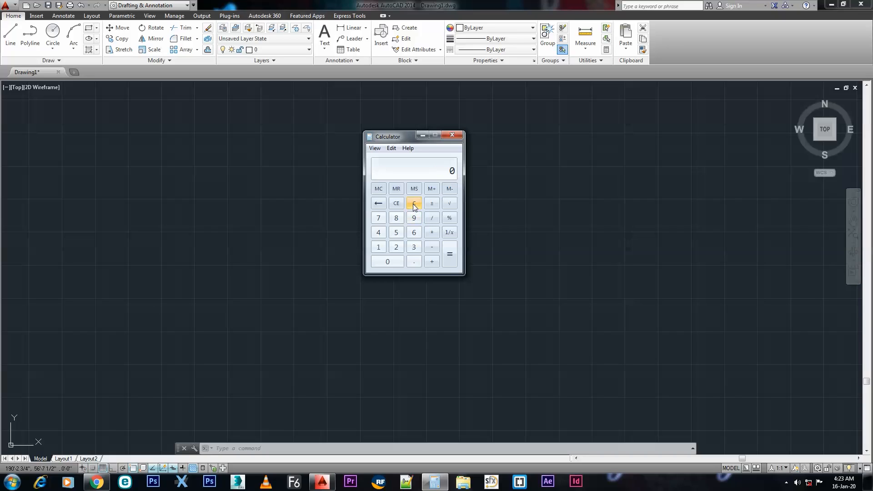
click(378, 247)
click(391, 261)
click(391, 261)
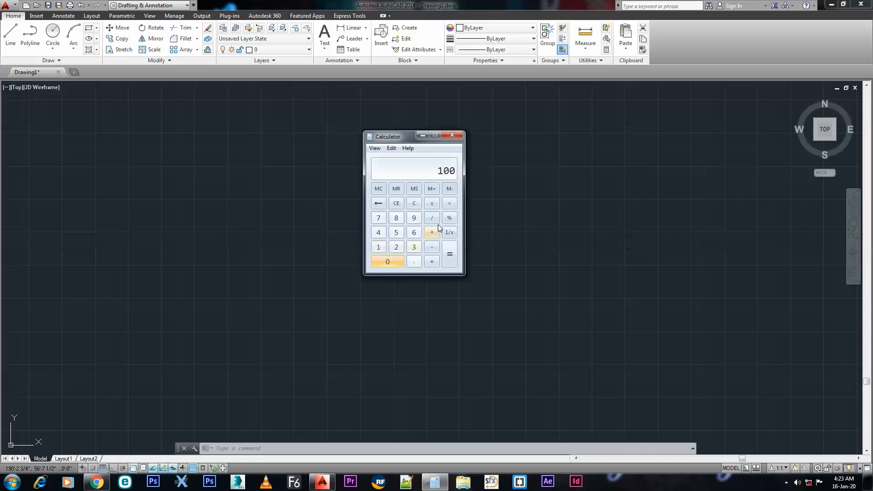
text(25)
key(Return)
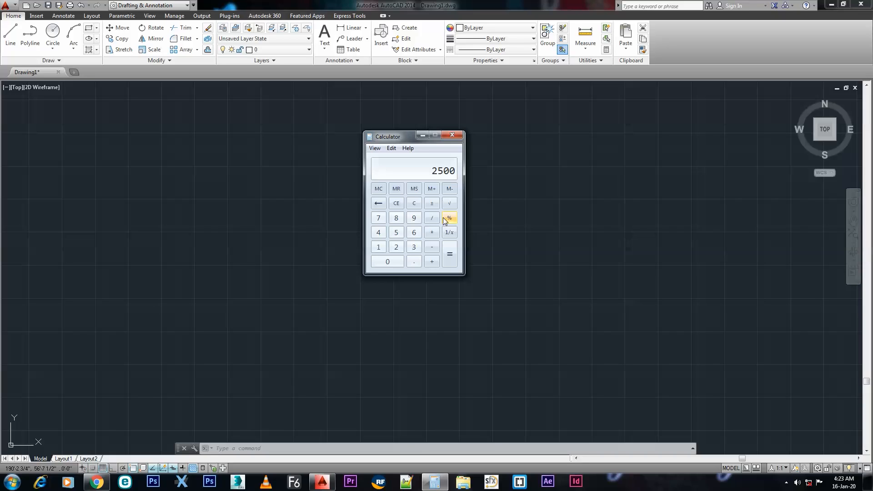
click(453, 136)
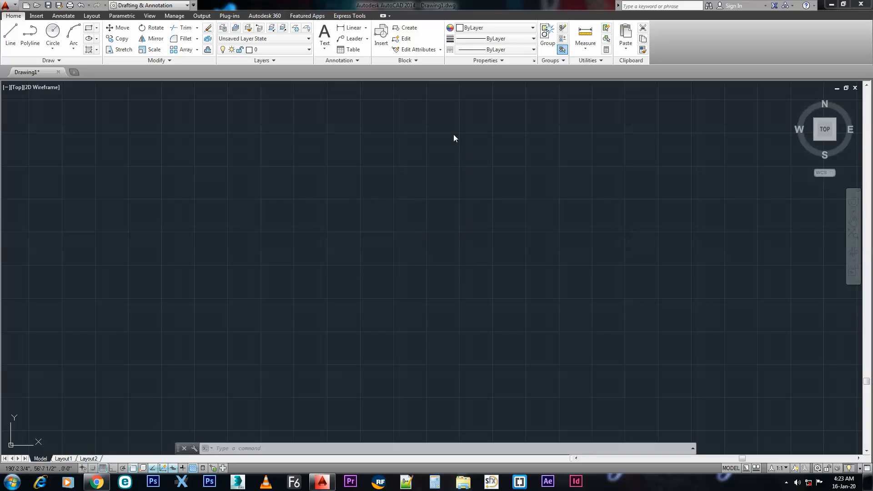
Step: Turn on Ortho mode while starting a horizontal line with a length entry of 50, and cancel the line
click(195, 133)
key(Escape)
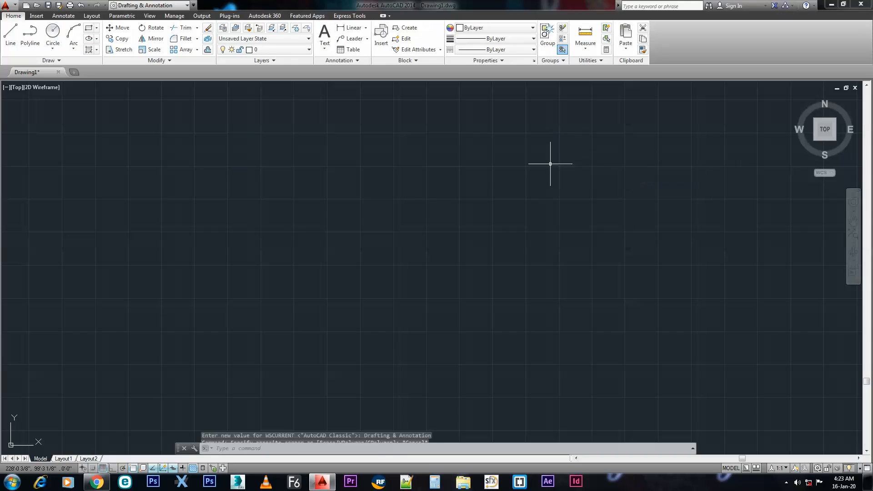
text(l)
key(Return)
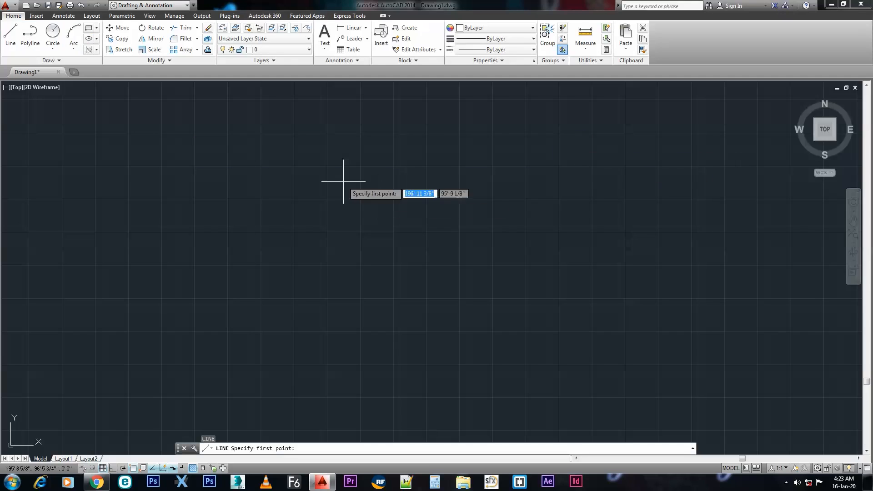
click(161, 132)
key(F8)
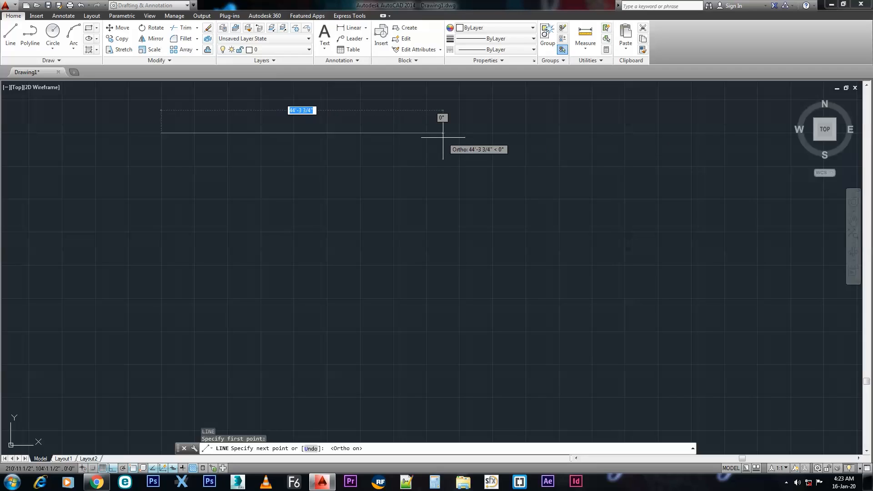
text(50)
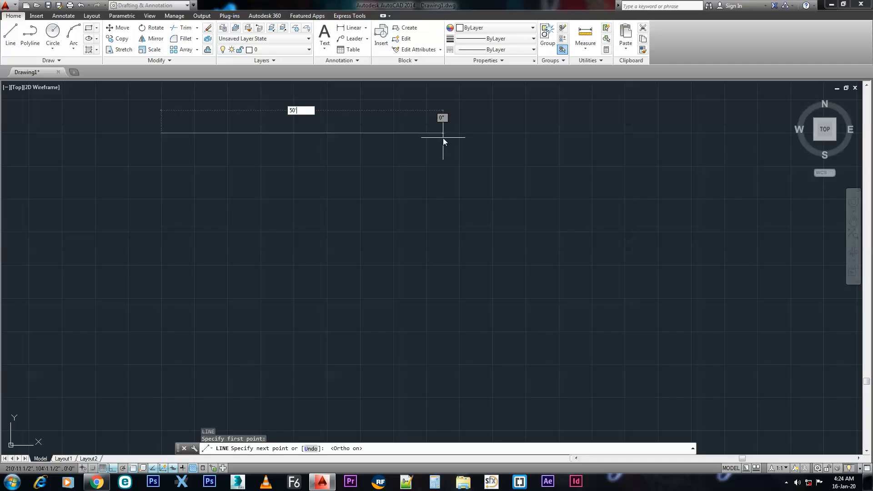
key(Escape)
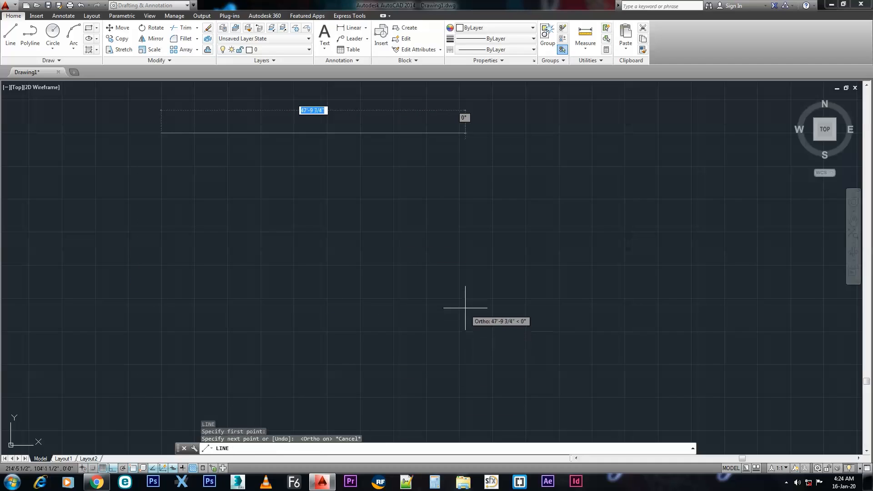
key(Escape)
Step: Reopen Calculator to convert 50 feet to inches, and close it
click(435, 481)
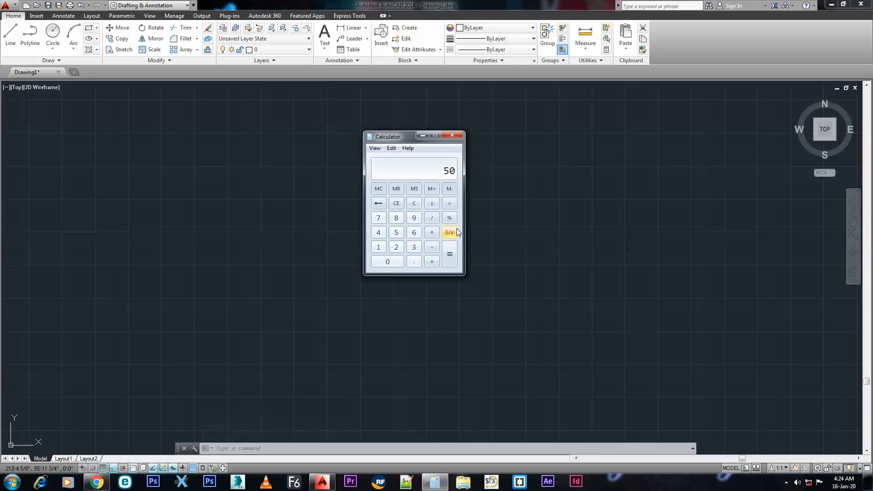
text(2)
key(Return)
click(452, 135)
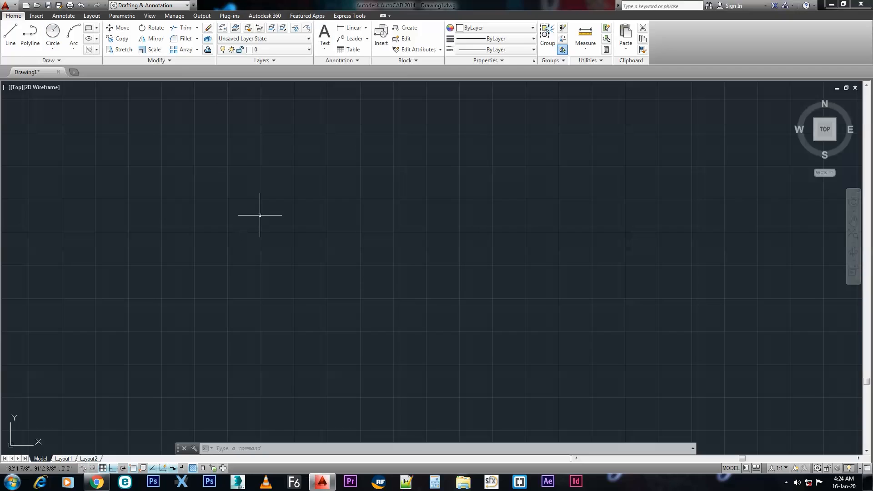
Step: Draw a 50' horizontal line to the right in the upper part of the drawing
key(Return)
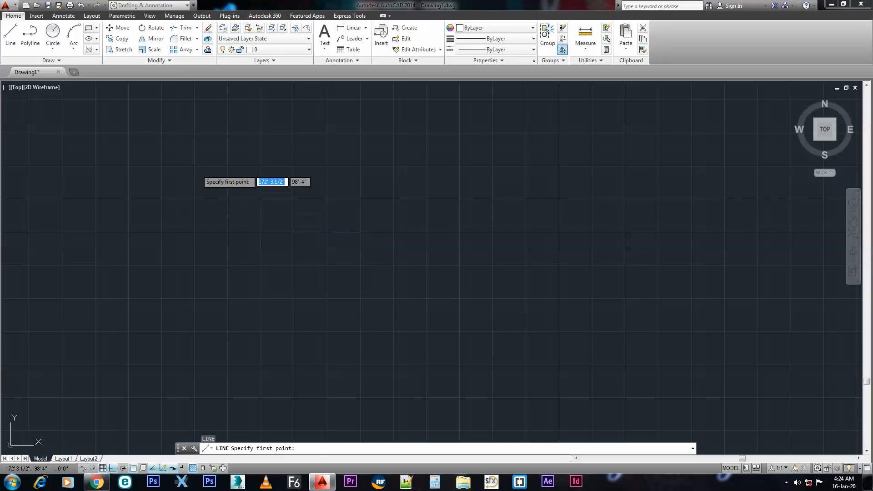
click(197, 169)
text(50')
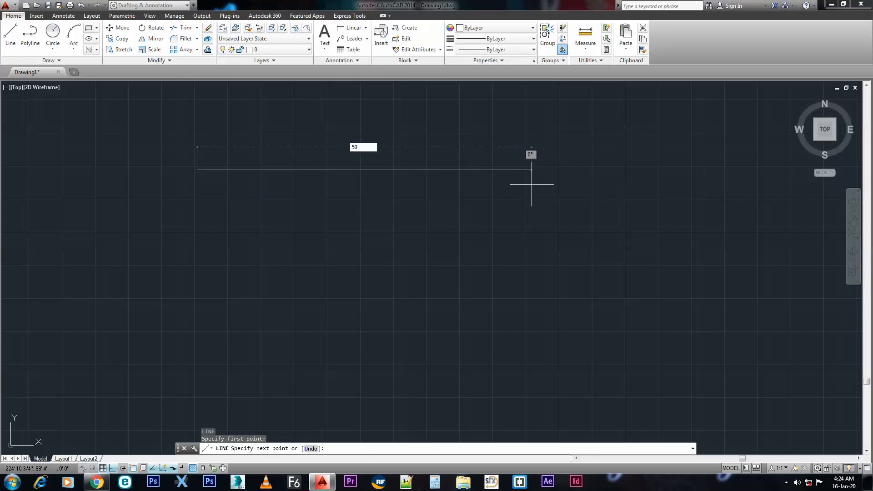
key(Return)
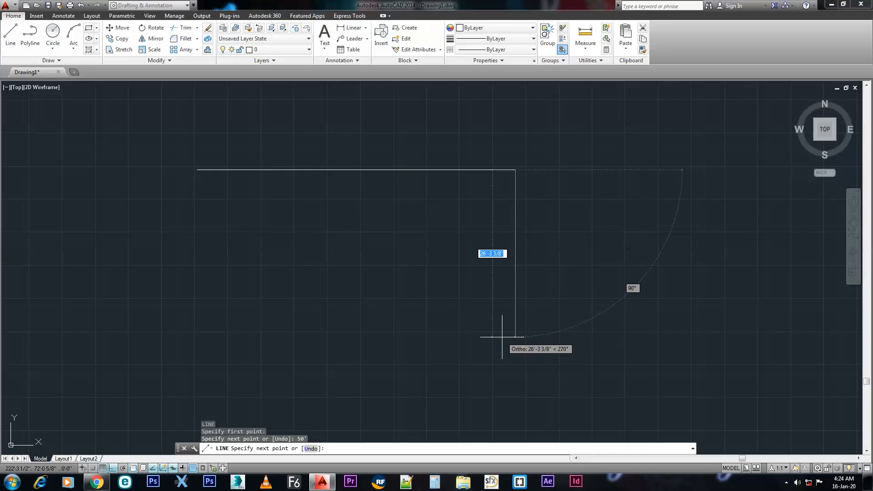
key(Return)
Step: Draw a second horizontal line below the first, entering its length as 600
key(Return)
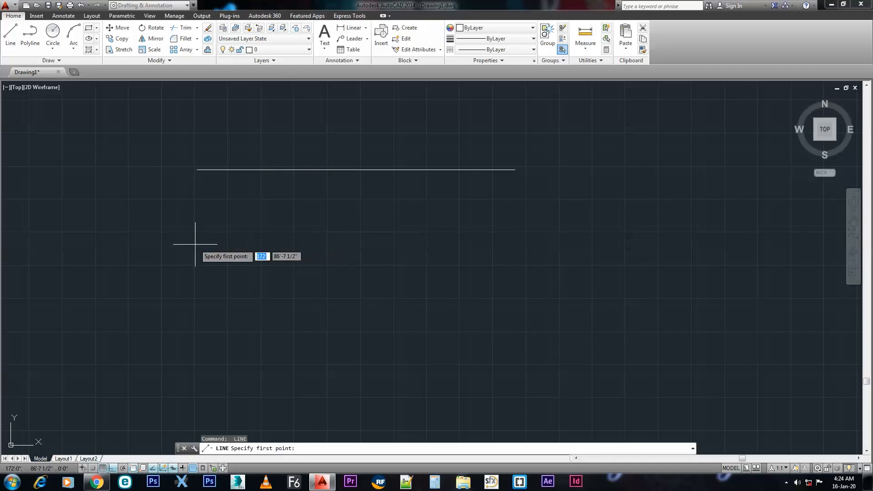
click(194, 234)
text(60)
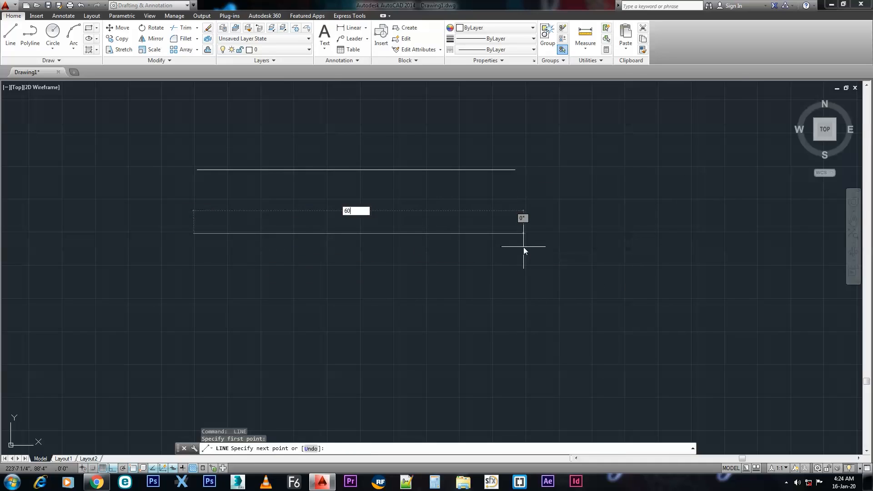
text(0)
key(Return)
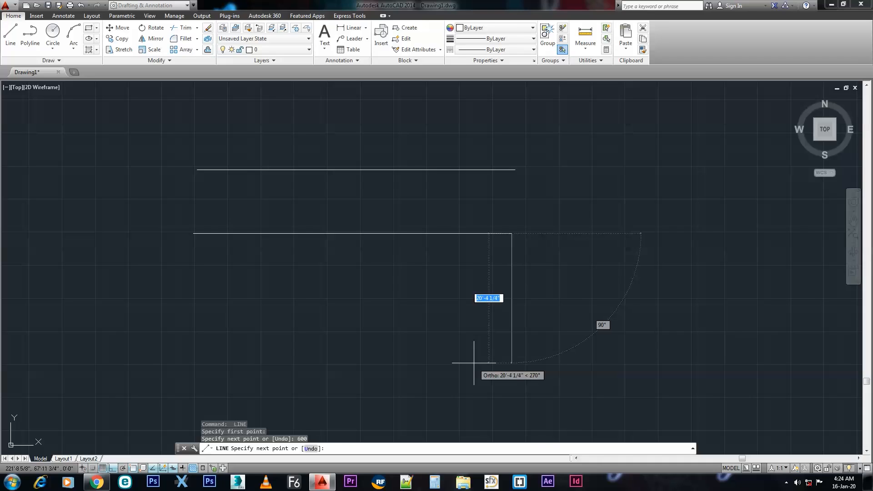
key(Escape)
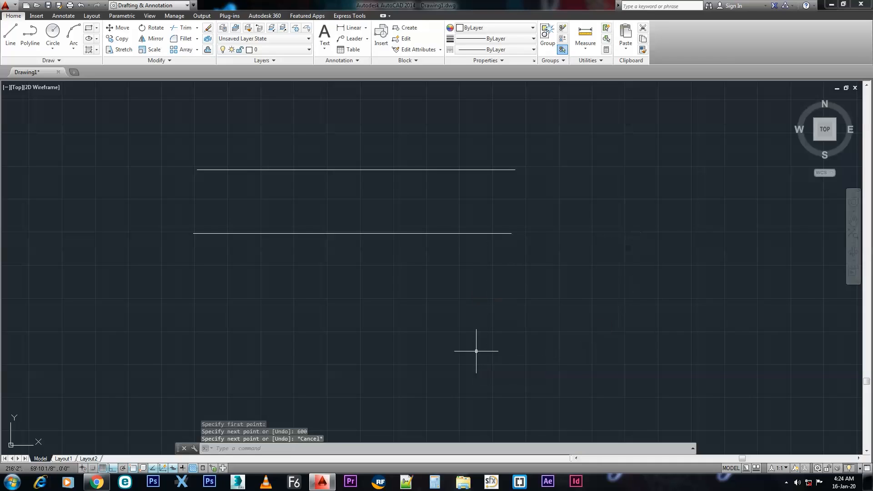
Step: Undo the lower 600 line and the view change, keeping the first 50' line in view
key(ctrl+z)
scroll(451, 228, down, 2)
scroll(452, 229, down, 1)
middle_drag(454, 252, 428, 200)
scroll(377, 170, up, 1)
mouse_move(422, 165)
middle_down()
mouse_move(413, 169)
mouse_move(413, 153)
middle_up()
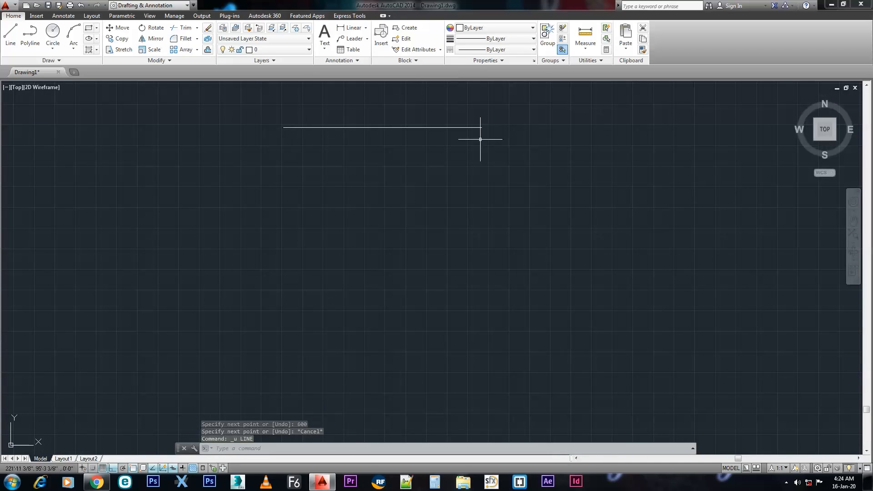
text(U)
key(Return)
scroll(467, 226, up, 3)
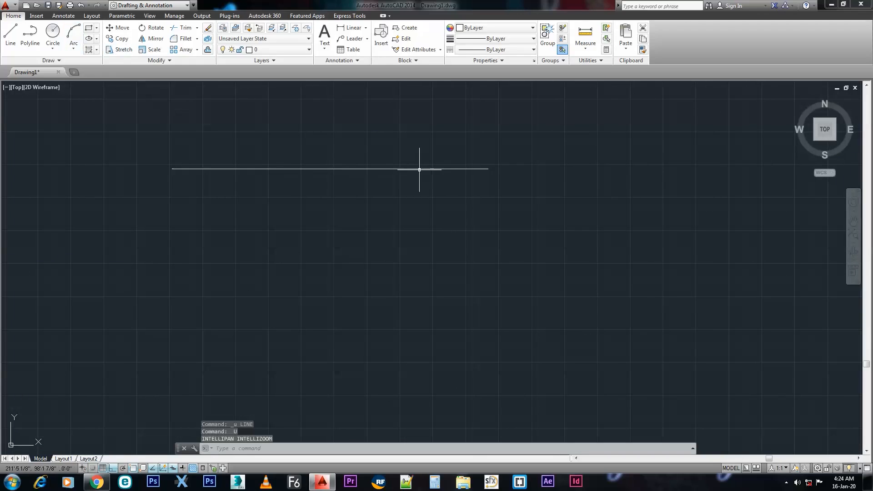
Step: Draw 50' down from the line's right end and 50' left, finish with the Close option, and undo the sequence
text(l)
key(Return)
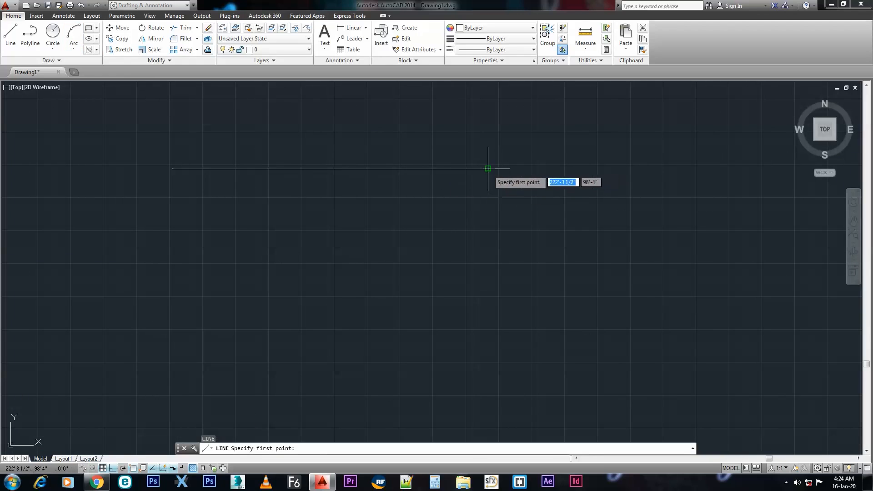
click(488, 169)
middle_drag(511, 335, 514, 248)
scroll(480, 312, down, 2)
text(50')
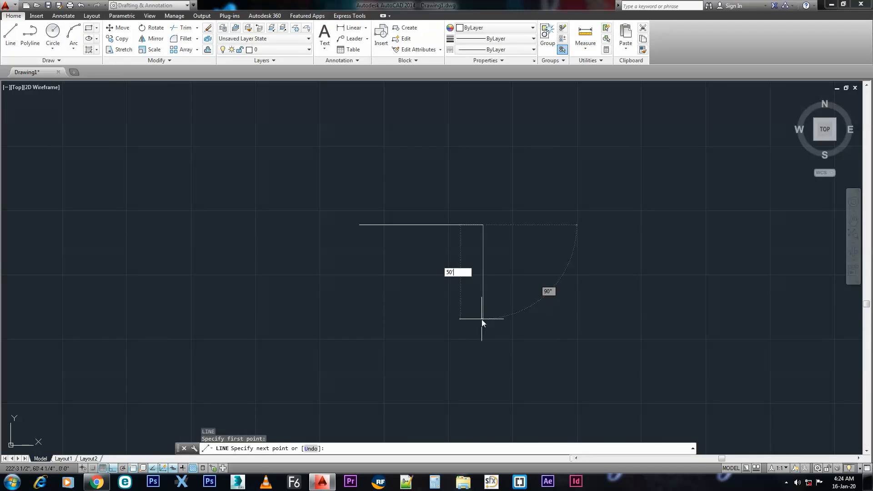
key(Return)
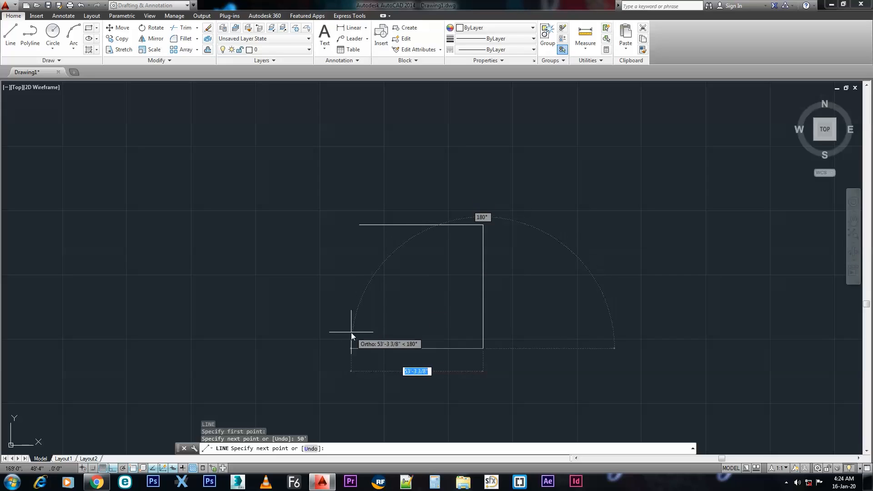
text(50')
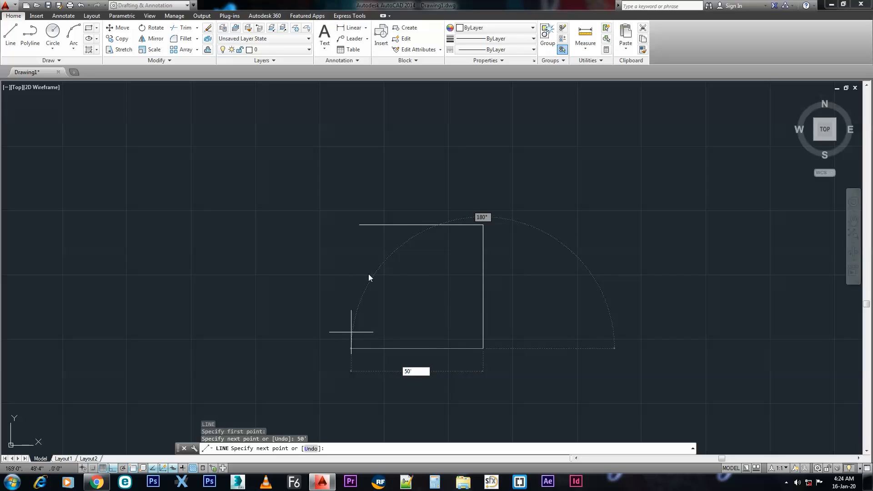
key(Return)
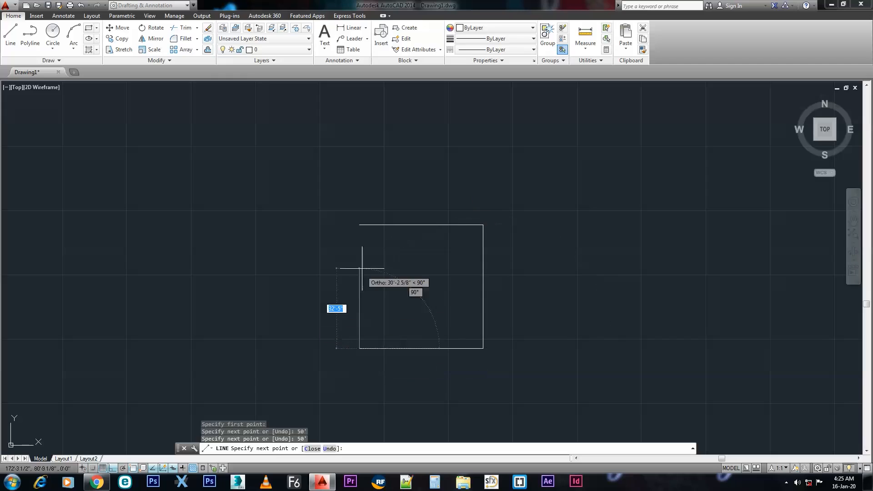
text(c)
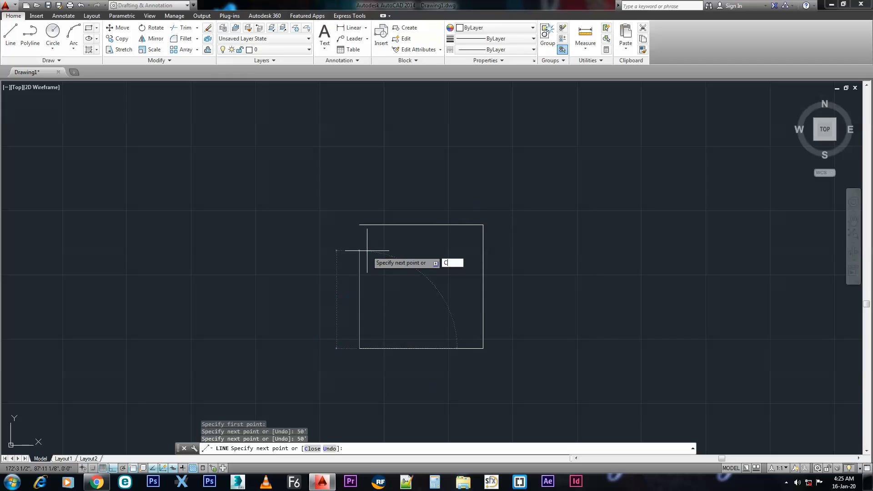
key(Return)
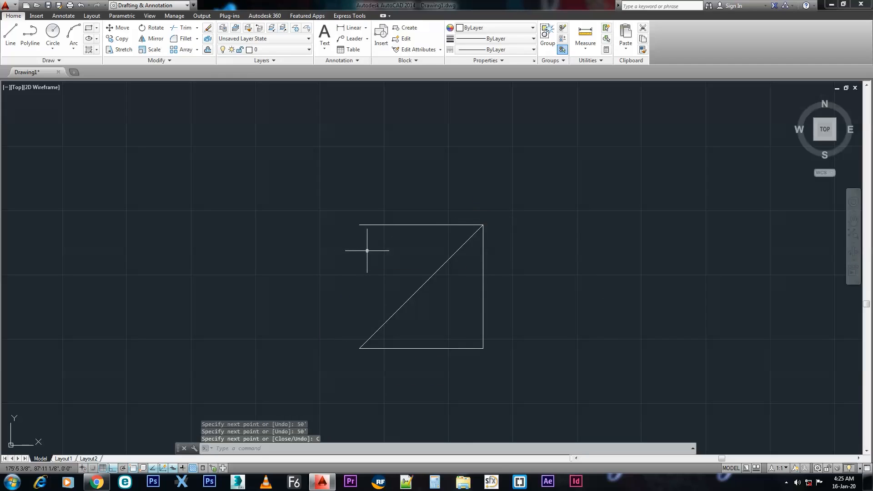
key(ctrl+z)
Step: Complete the square with lines 50' down from the top line's right end, 50' left, and up to its left endpoint
scroll(382, 211, down, 4)
scroll(331, 189, up, 2)
middle_drag(331, 190, 327, 201)
click(17, 35)
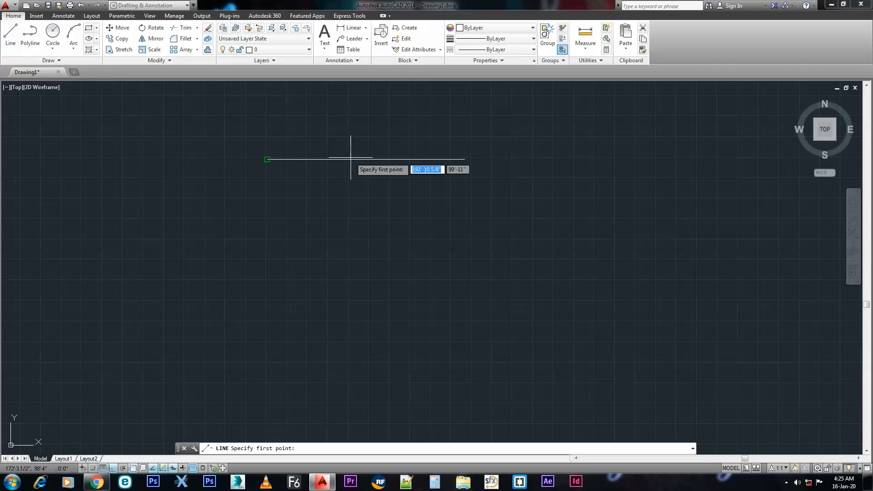
click(465, 160)
text(50')
key(Return)
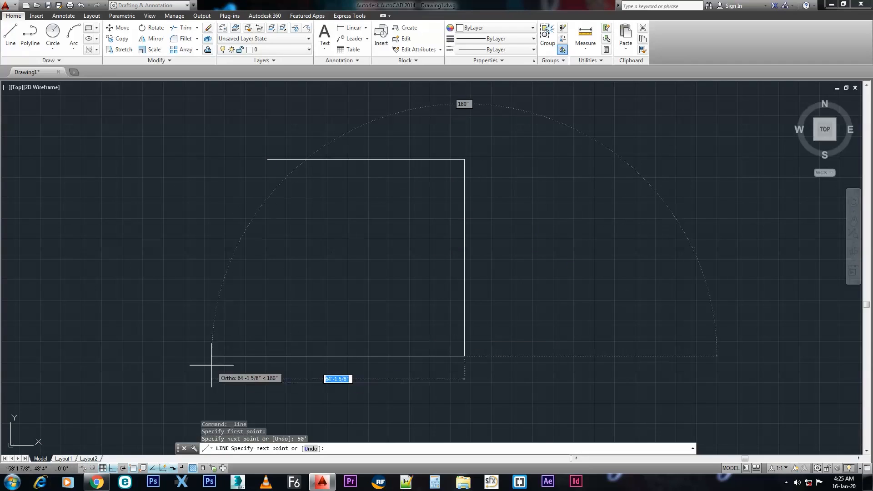
text(50')
key(Return)
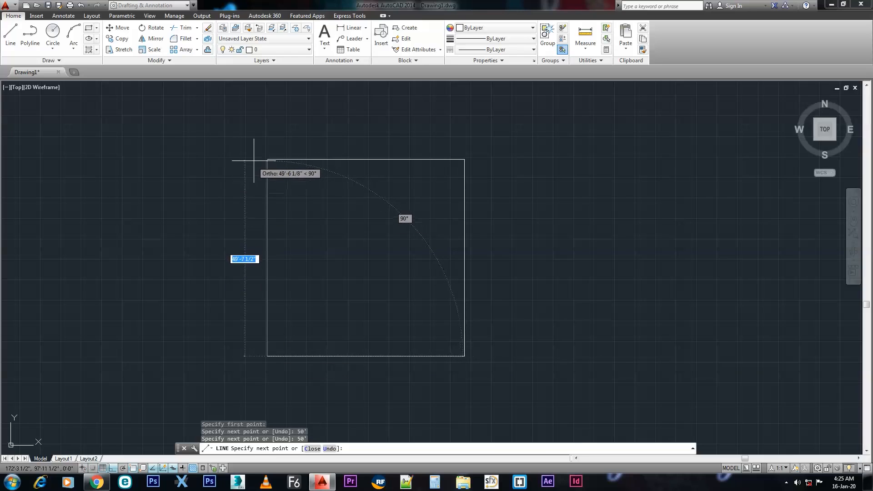
click(267, 159)
key(Escape)
Step: Examine the completed 50' square at closer and wider zoom levels, checking its sides and corners
scroll(425, 253, down, 3)
scroll(405, 237, up, 5)
scroll(425, 246, down, 2)
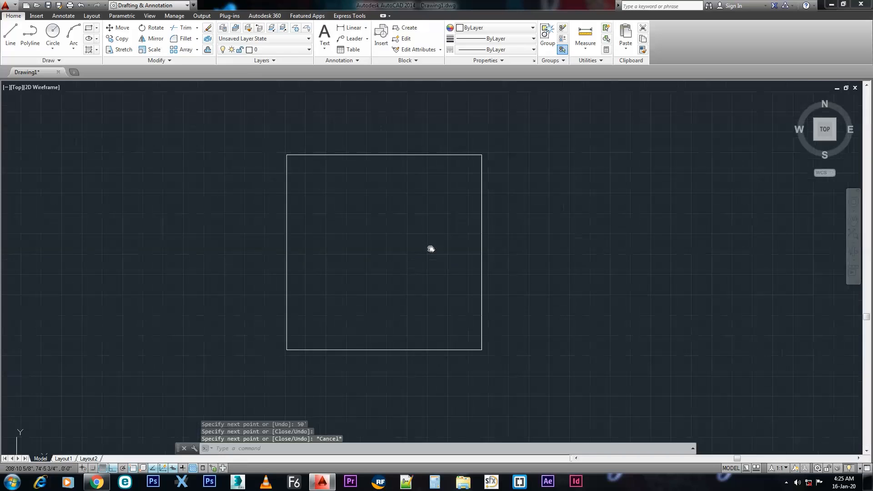
middle_drag(444, 238, 458, 265)
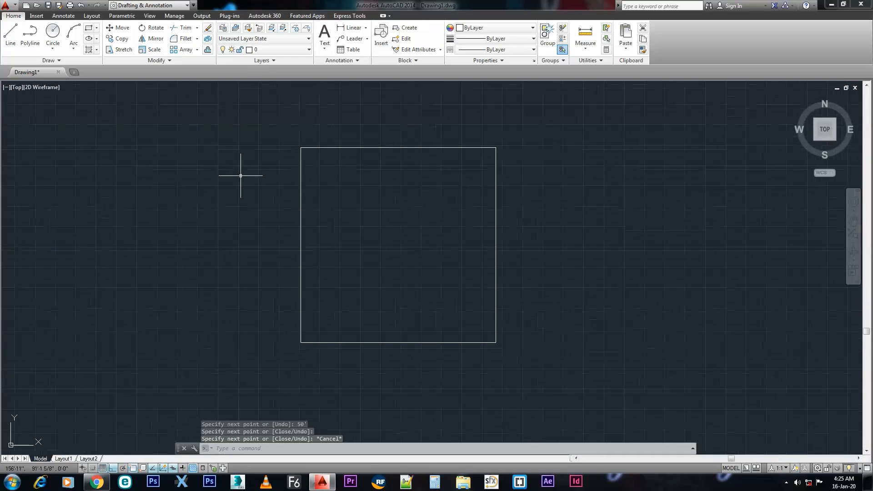
scroll(376, 227, up, 2)
scroll(375, 228, down, 2)
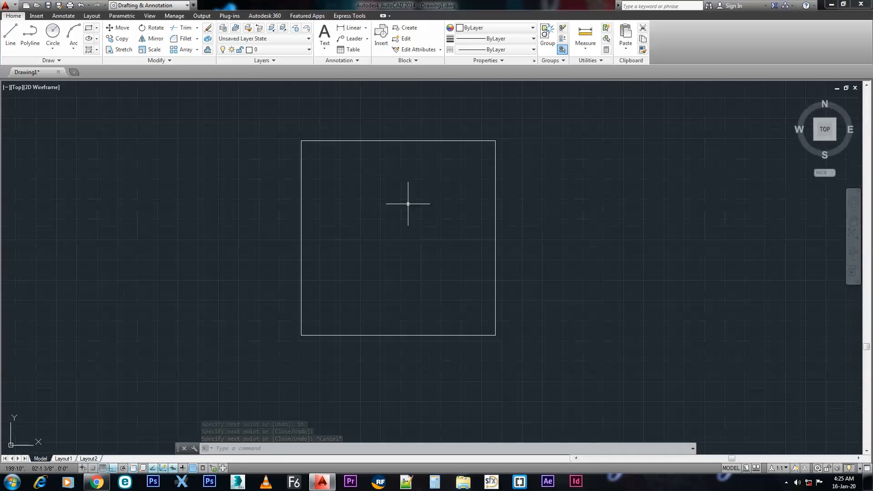
middle_drag(383, 189, 385, 203)
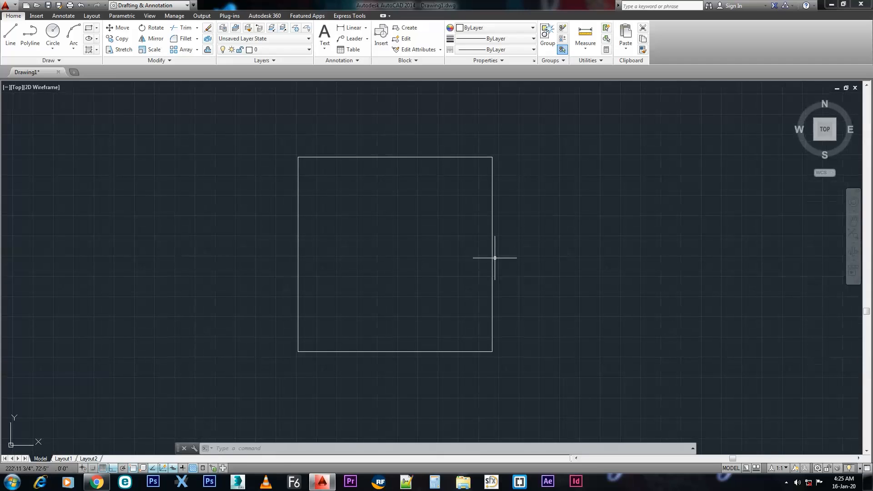
scroll(407, 240, up, 2)
scroll(415, 232, down, 2)
middle_drag(415, 232, 366, 245)
scroll(332, 203, up, 2)
scroll(334, 214, down, 2)
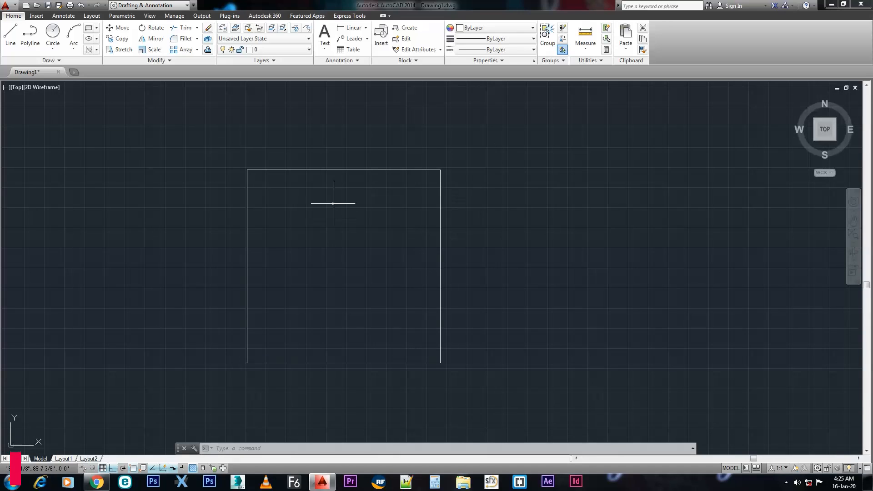
Step: Add a linear dimension between the square's two upper corners, placing the dimension line above the top side
click(365, 28)
click(358, 42)
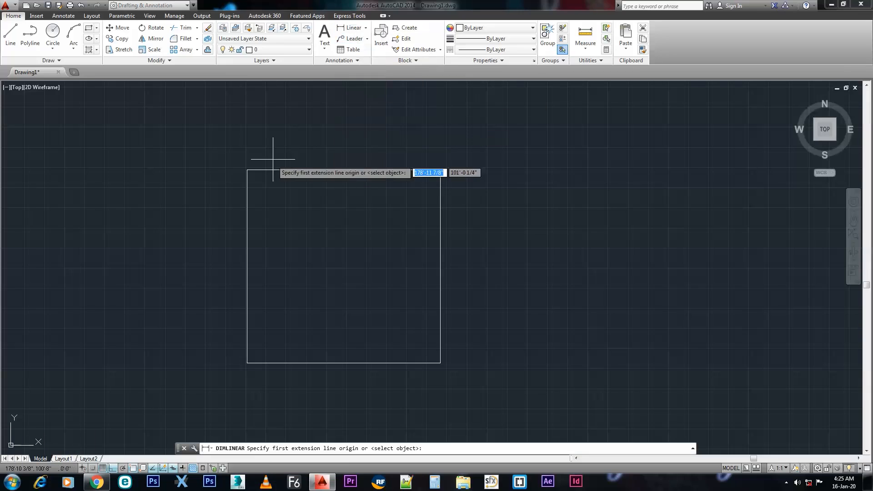
click(247, 170)
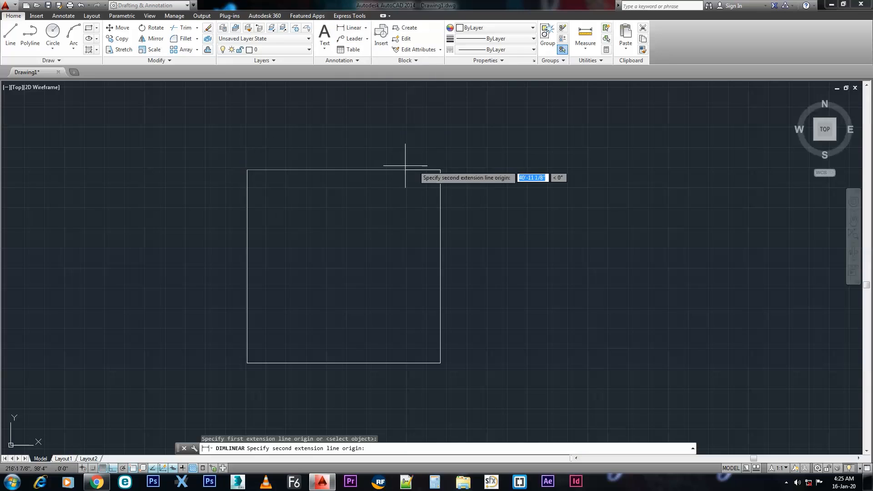
click(440, 170)
scroll(345, 141, up, 5)
scroll(179, 152, up, 5)
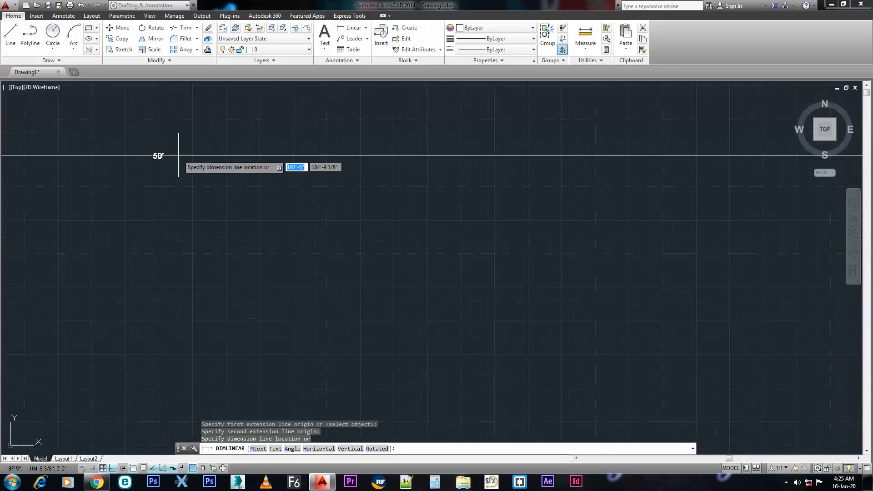
click(150, 160)
Step: Examine the dimension text and dimension line above the square at closer and wider zoom levels
scroll(218, 230, down, 5)
scroll(351, 220, up, 5)
scroll(325, 152, down, 5)
scroll(332, 170, up, 6)
scroll(310, 179, up, 2)
scroll(482, 224, up, 4)
scroll(616, 245, down, 4)
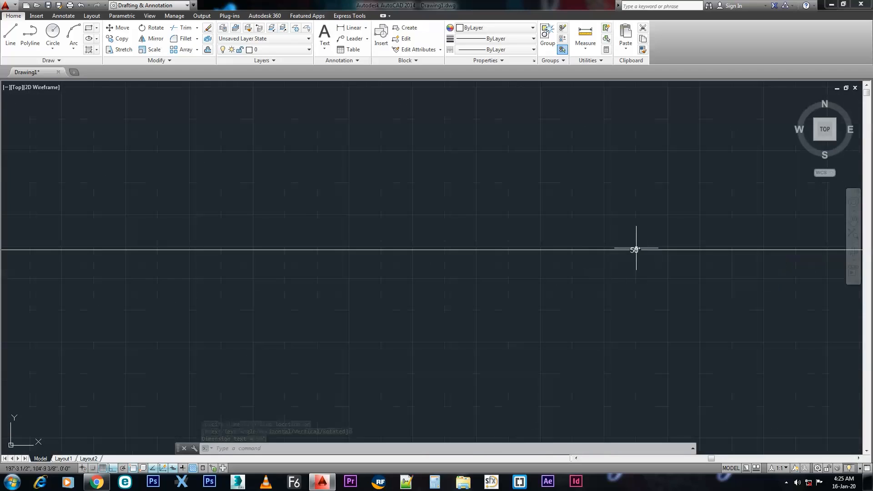
scroll(636, 249, up, 3)
scroll(638, 284, down, 5)
scroll(511, 191, down, 5)
Step: Erase the linear dimension above the square's top side
click(669, 172)
click(278, 211)
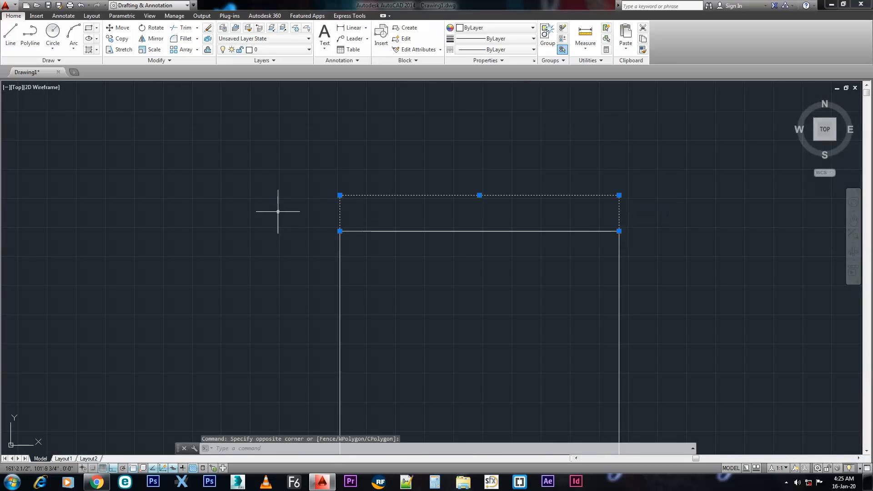
key(Delete)
Step: Check the length of the square's right side with a linear dimension preview, and cancel before placing it
middle_drag(610, 275, 411, 156)
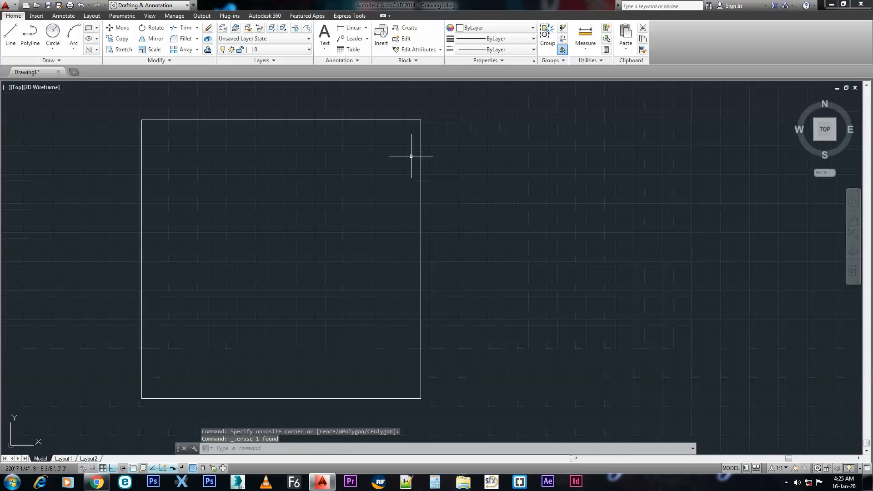
click(350, 28)
click(420, 119)
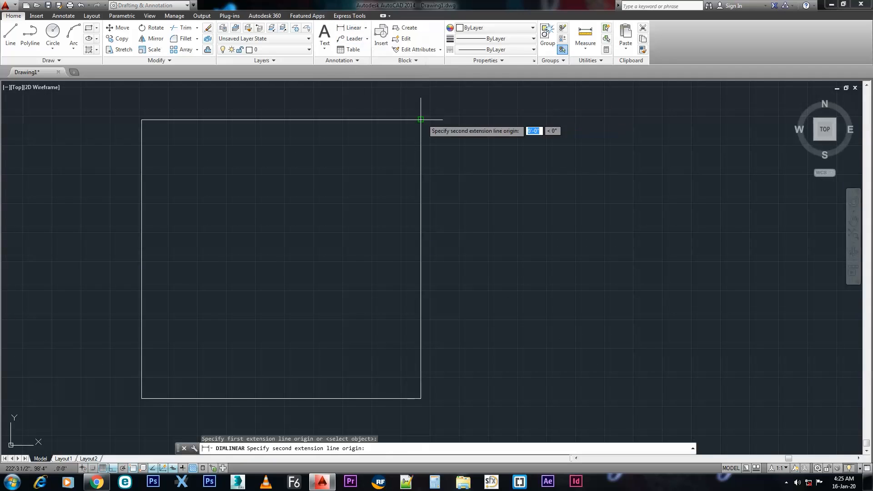
scroll(493, 271, up, 5)
middle_drag(507, 230, 502, 310)
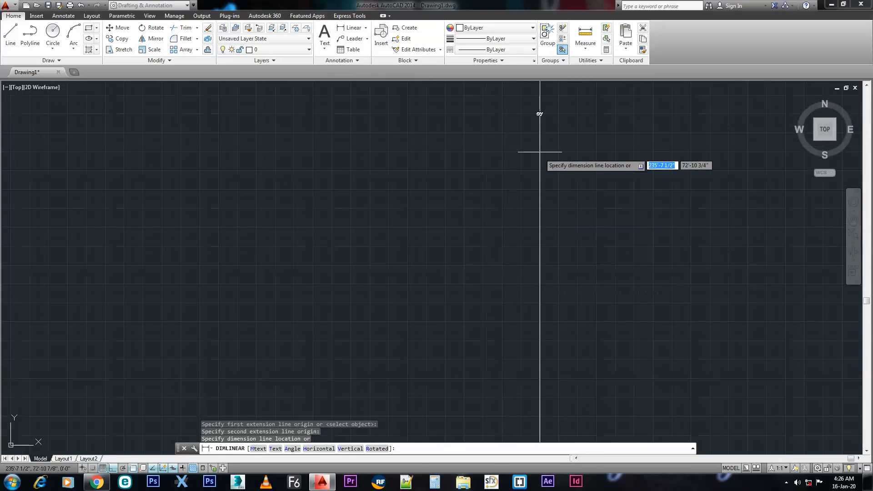
scroll(558, 126, up, 5)
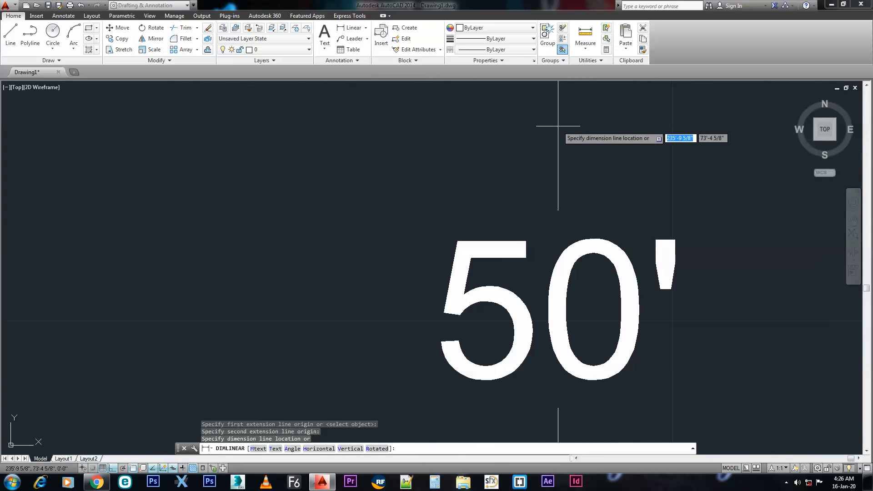
key(Escape)
Step: Toggle object snap off and on several times, leaving it off
scroll(458, 201, down, 8)
scroll(355, 213, up, 4)
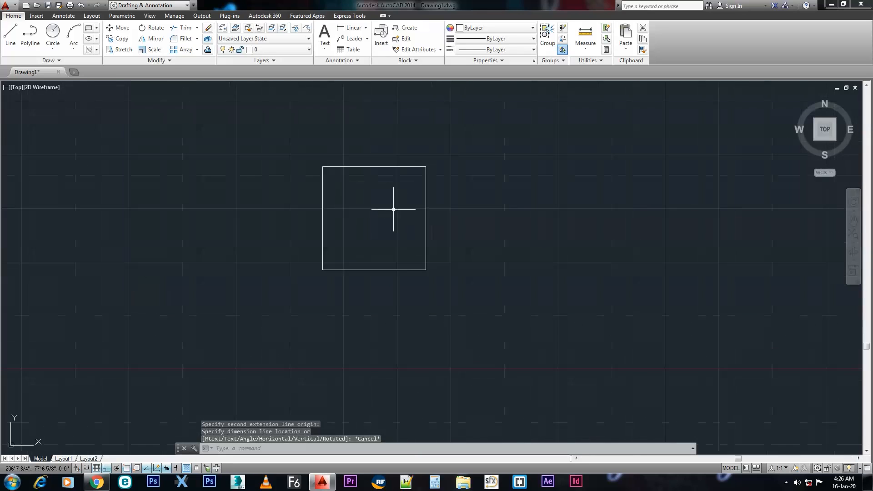
middle_drag(359, 218, 388, 214)
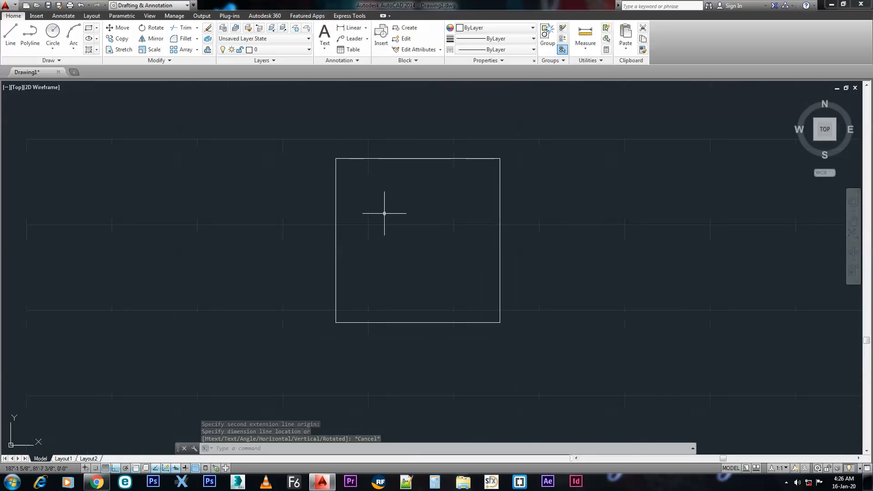
scroll(374, 206, up, 2)
middle_drag(417, 203, 324, 205)
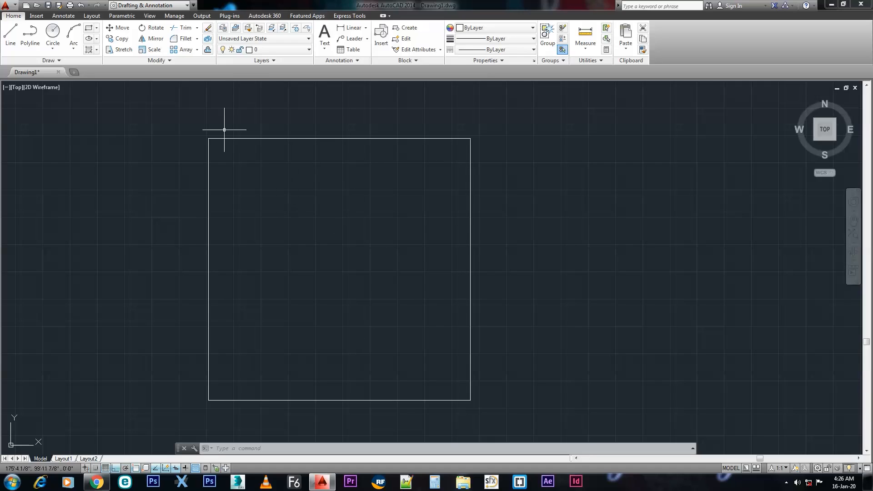
click(136, 468)
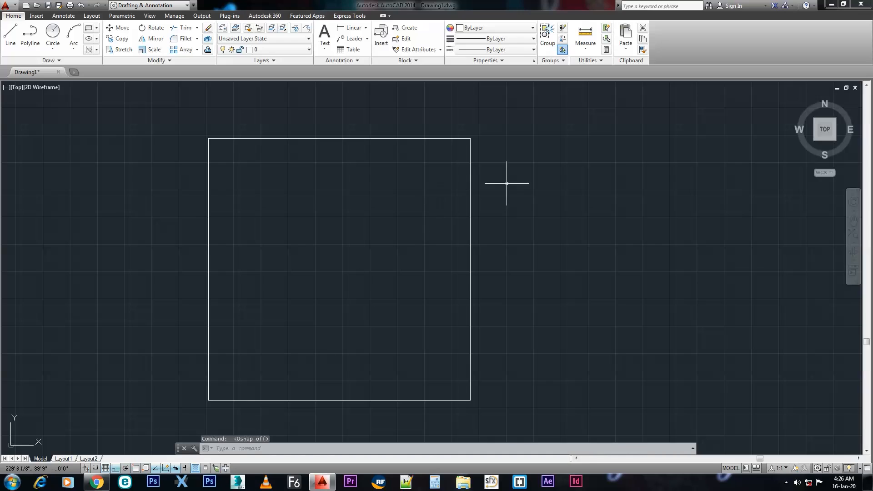
key(F3)
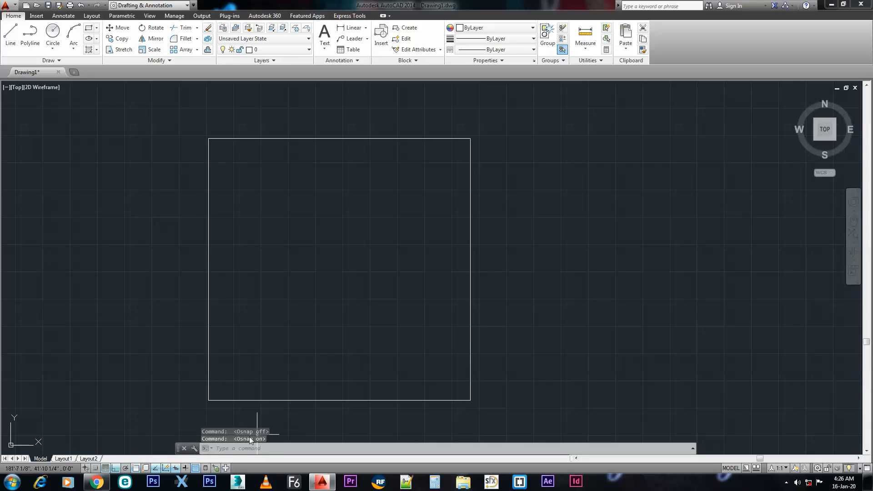
click(136, 469)
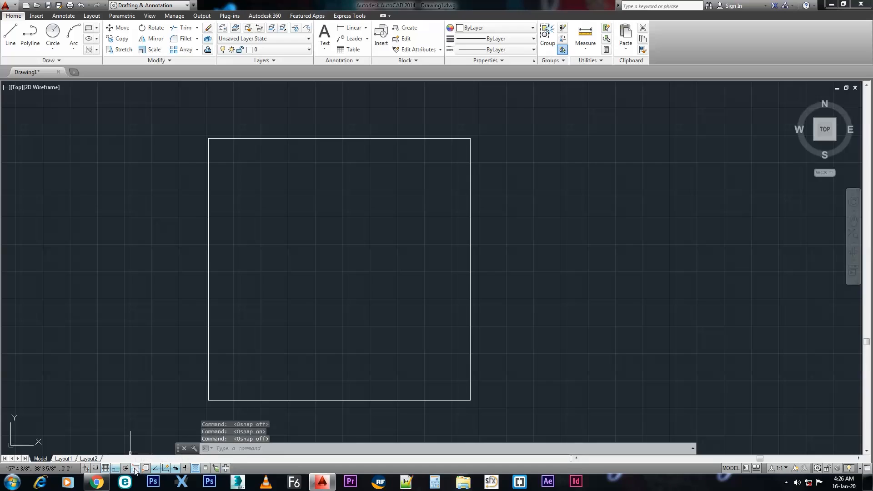
click(136, 468)
click(136, 468)
right_click(136, 469)
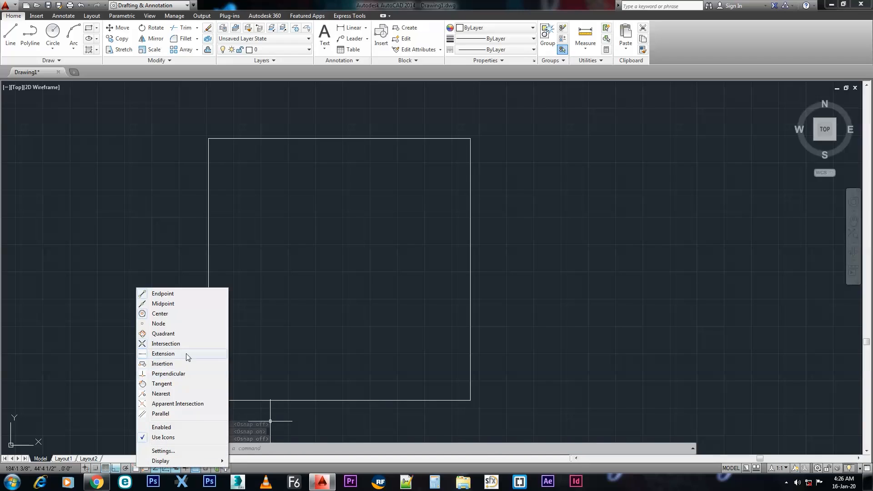
click(173, 452)
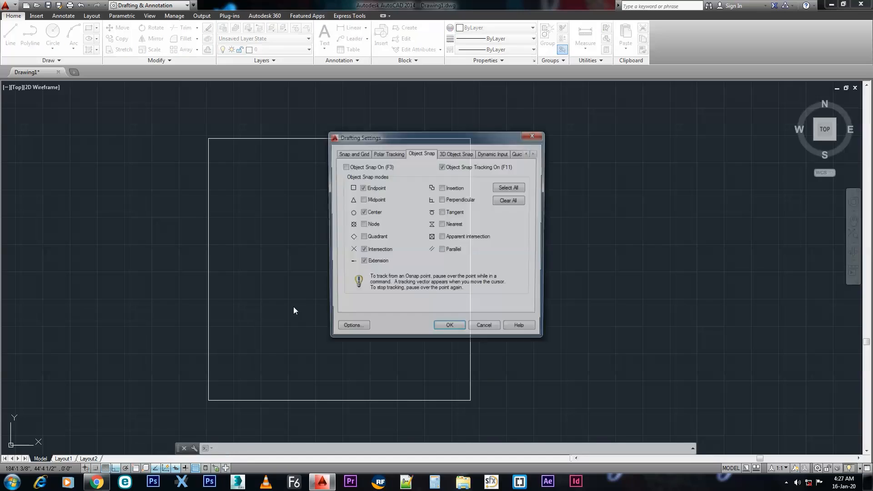
drag(419, 141, 572, 121)
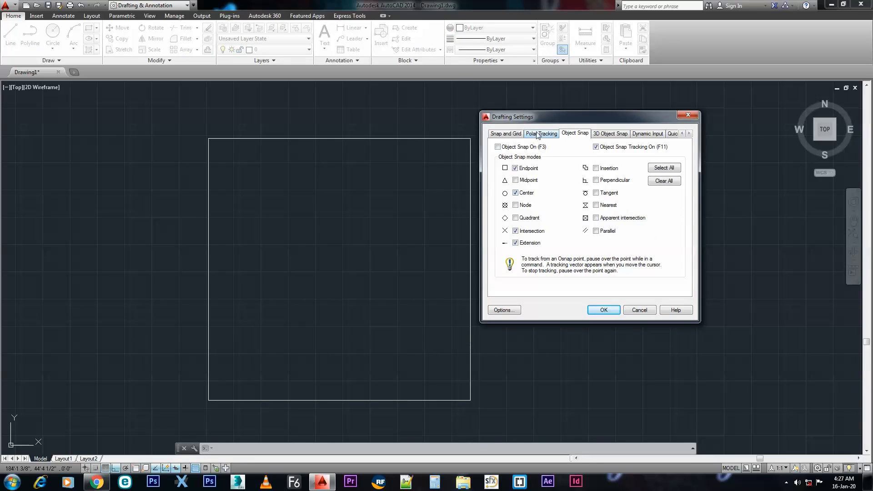
mouse_move(590, 120)
mouse_down()
mouse_move(542, 114)
mouse_move(588, 113)
mouse_up()
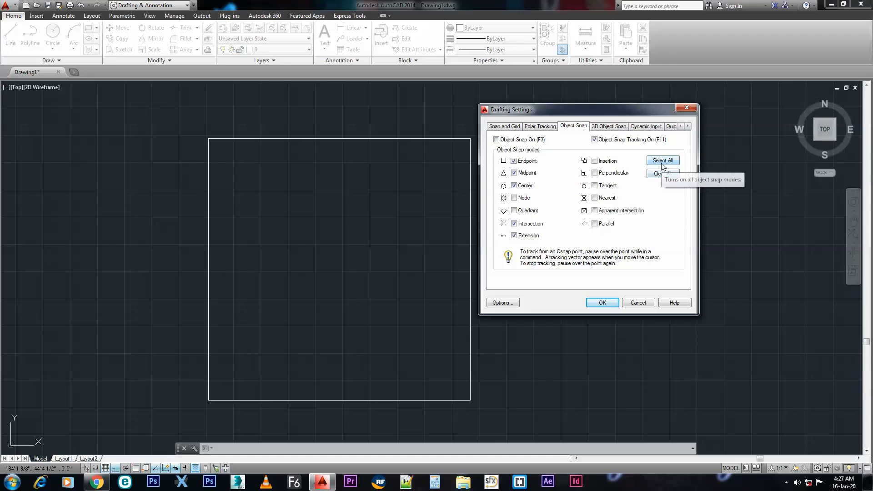
click(662, 162)
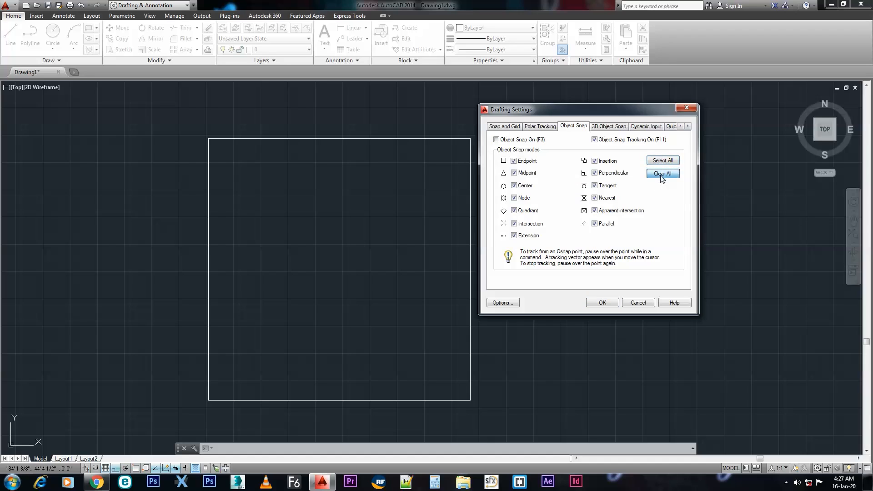
click(645, 302)
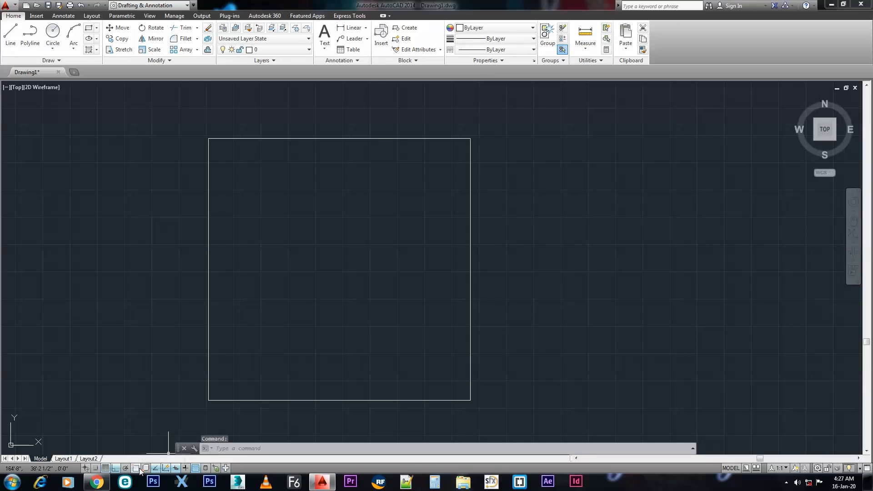
Step: Add Midpoint to the Endpoint, Center, Intersection and Extension object snap modes, and briefly try the Line command at the square's corner
right_click(135, 469)
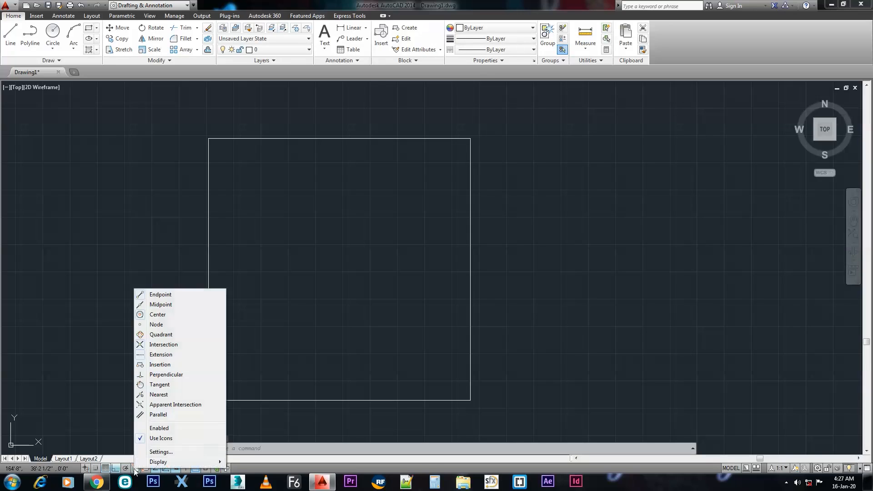
click(160, 452)
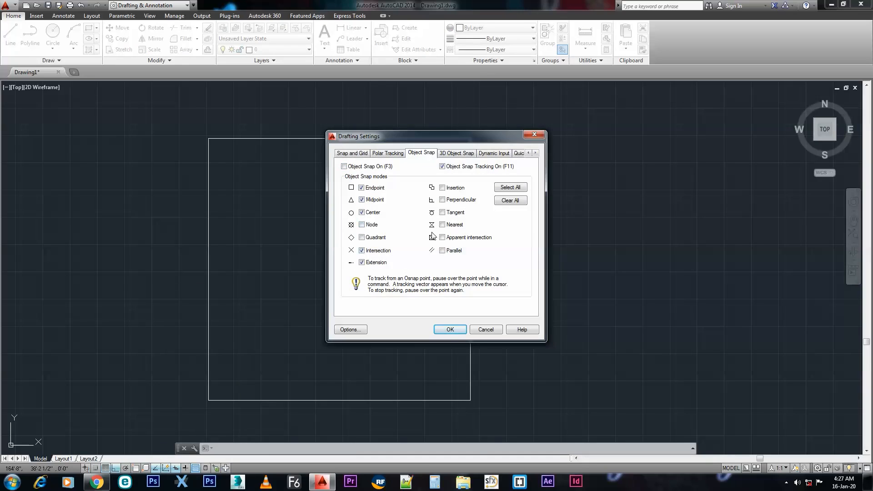
click(450, 330)
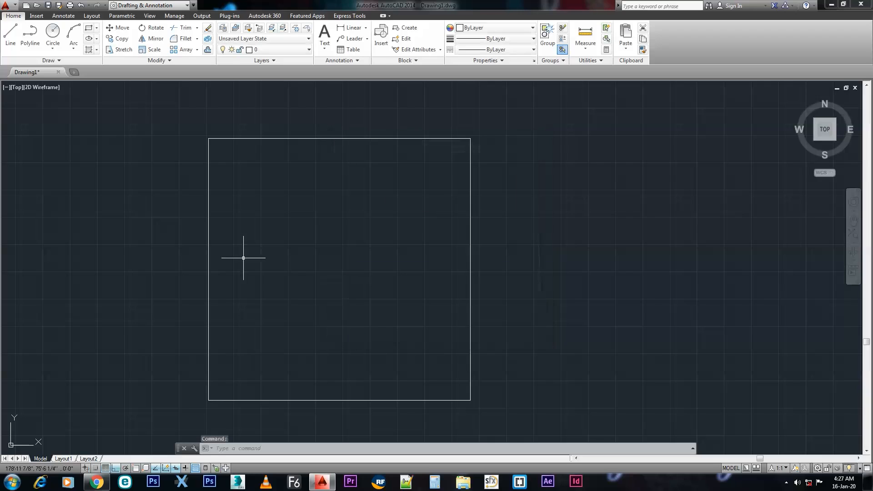
click(10, 35)
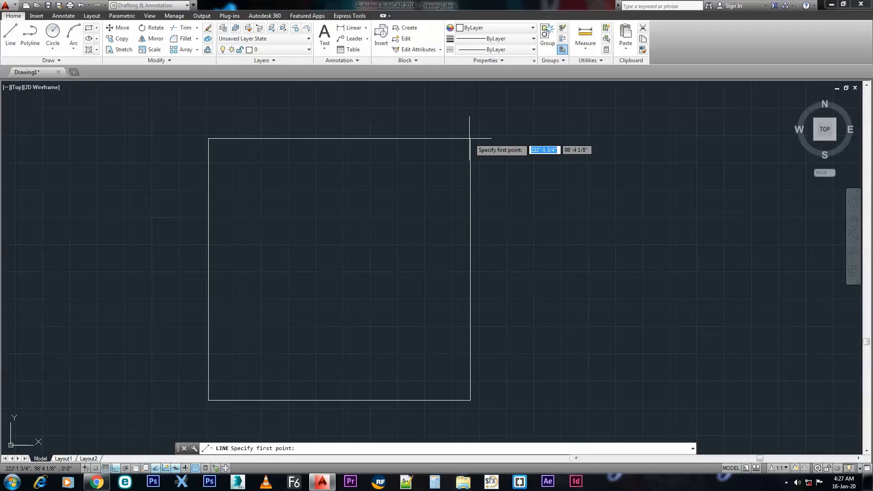
key(Escape)
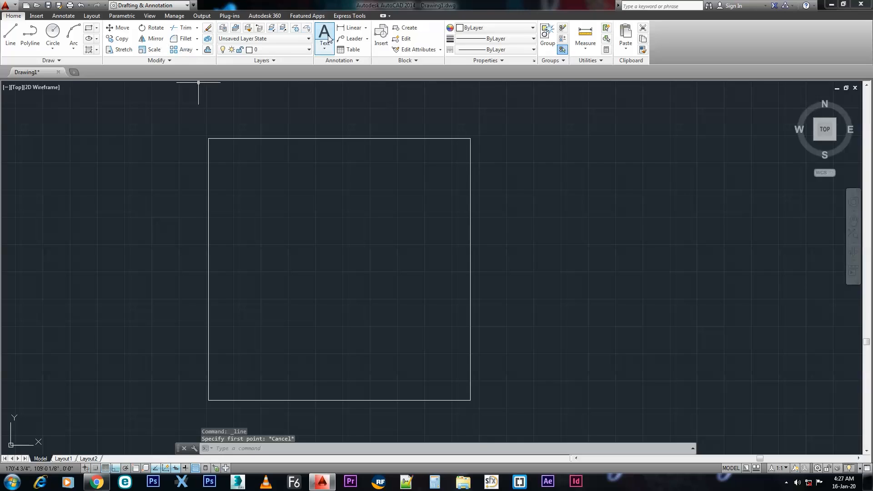
Step: Start a linear dimension and, during the command, select all object snap modes in the drafting settings
click(351, 27)
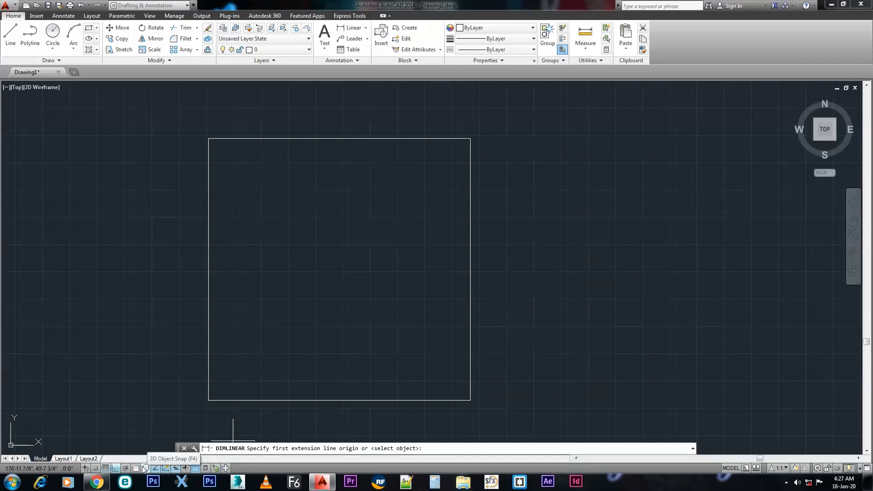
right_click(135, 468)
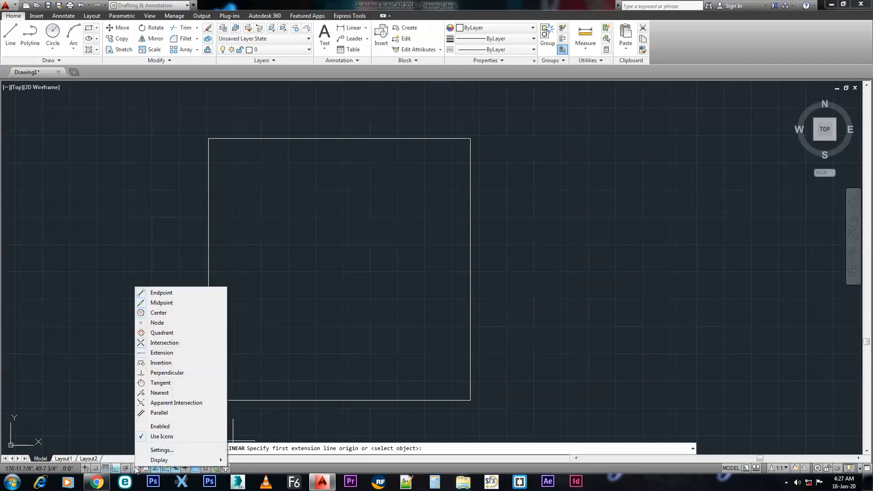
click(160, 450)
click(510, 188)
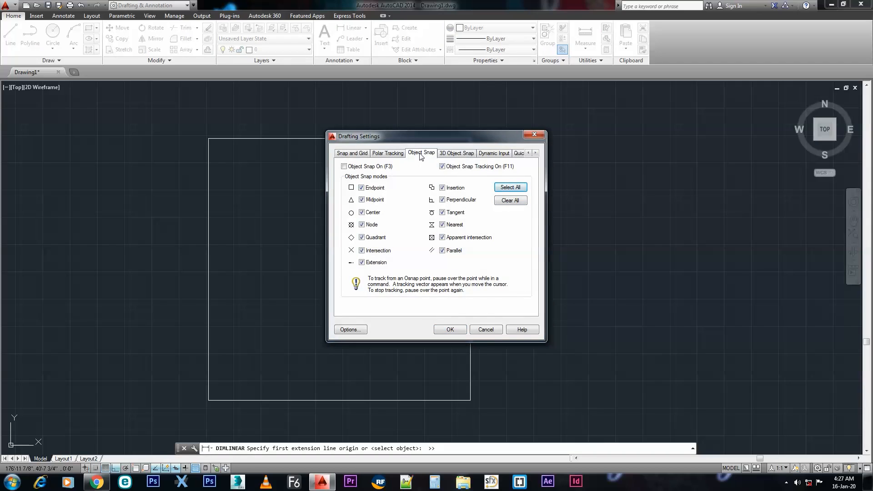
click(356, 154)
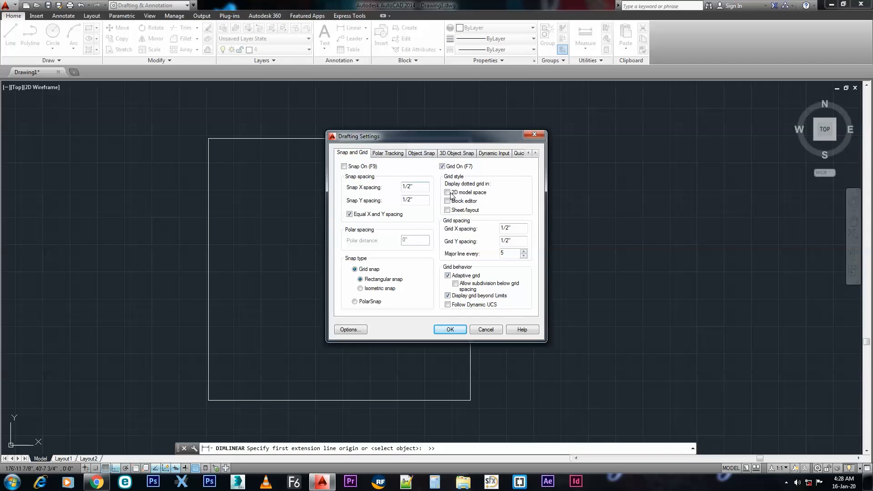
click(450, 329)
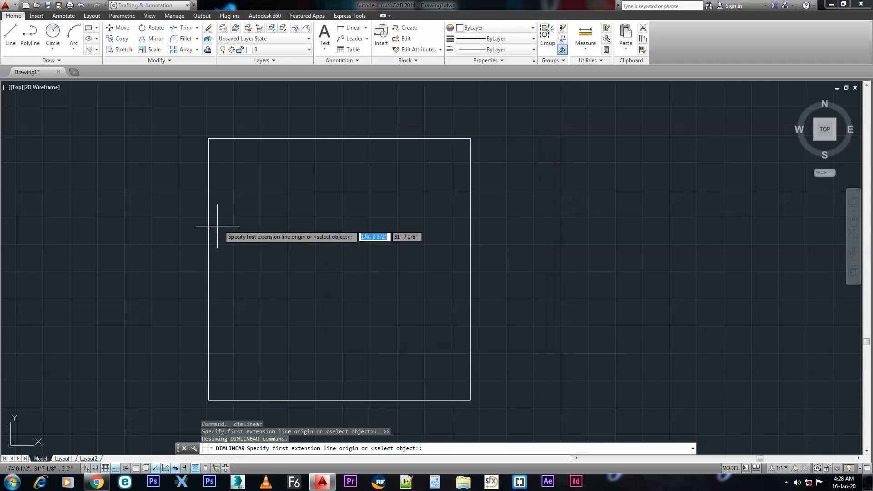
Step: Try to place a linear dimension on the square's left side with object snap off
click(191, 259)
click(209, 264)
click(208, 264)
key(Escape)
scroll(240, 262, up, 4)
scroll(240, 262, down, 2)
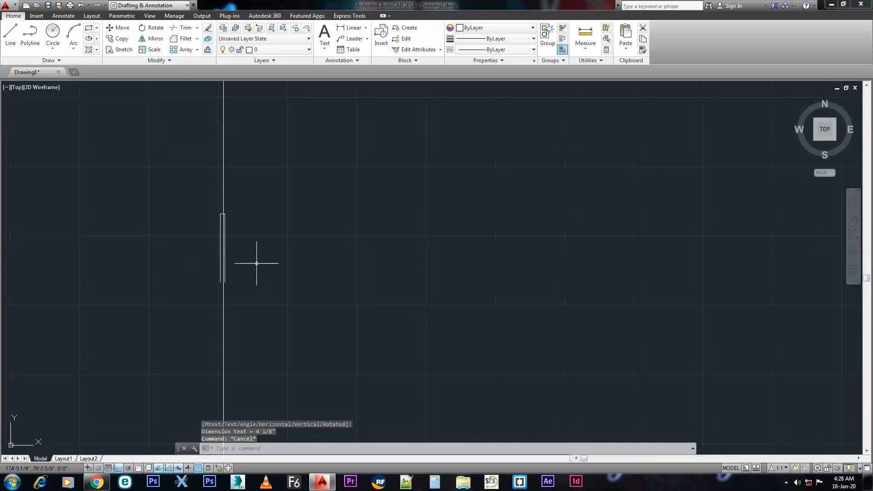
Step: Undo the view changes and the stray linear dimension on the square's left side
key(ctrl+z)
key(ctrl+z)
key(ctrl+z)
scroll(314, 259, down, 4)
scroll(326, 253, up, 4)
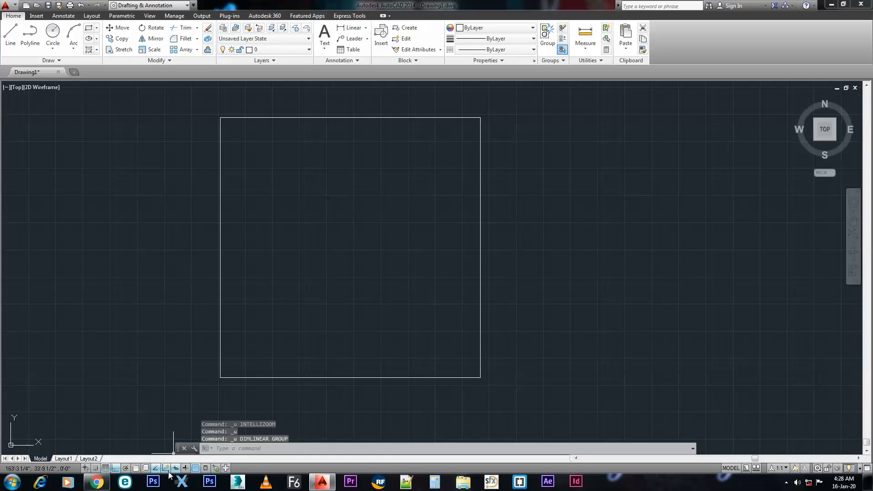
Step: Turn object snap on and preview the snap points on the square's right side with the Line command
click(146, 468)
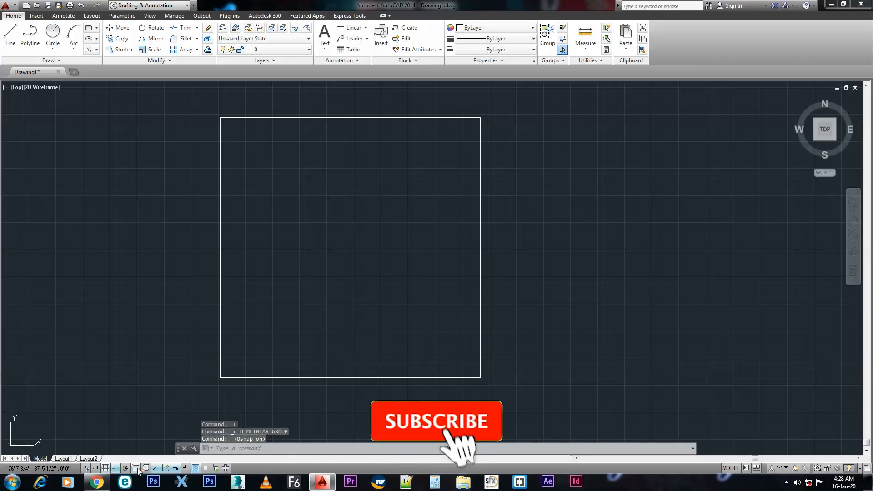
click(10, 35)
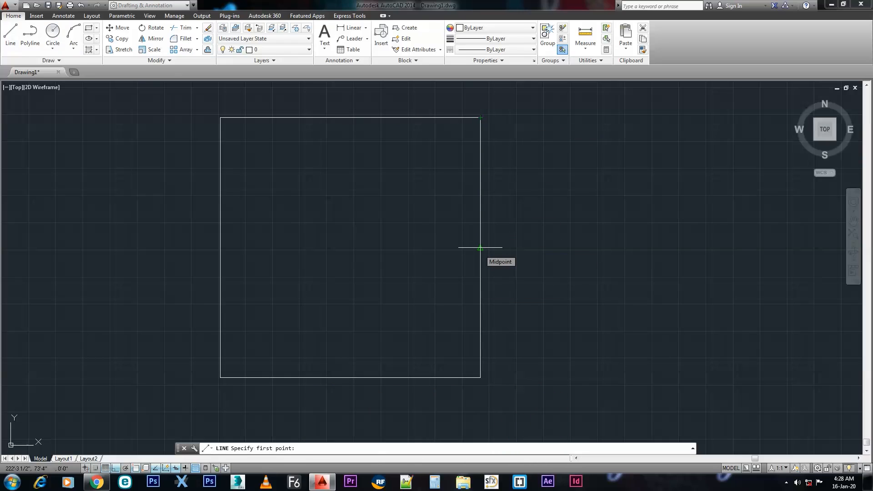
key(Escape)
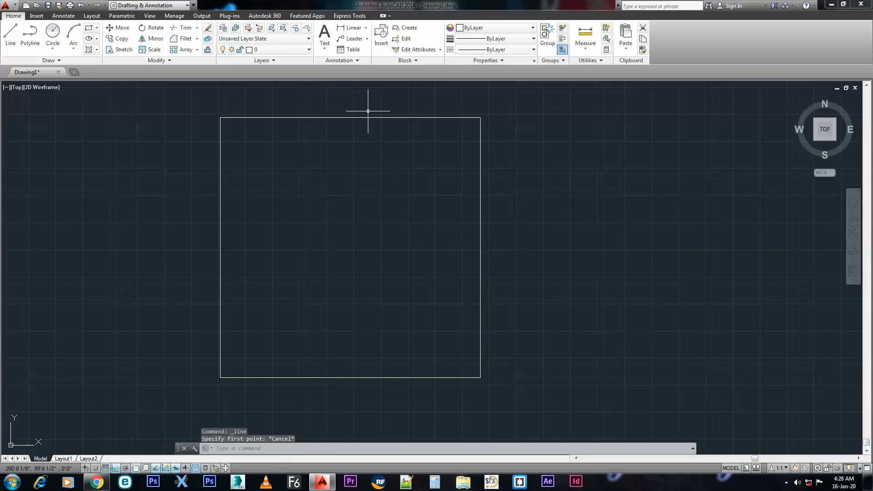
mouse_move(286, 202)
middle_down()
mouse_move(360, 222)
mouse_move(374, 209)
mouse_move(316, 205)
mouse_move(394, 238)
mouse_move(368, 215)
middle_up()
scroll(351, 215, down, 2)
scroll(355, 223, up, 1)
scroll(356, 213, up, 1)
scroll(340, 210, up, 2)
scroll(343, 214, down, 2)
scroll(409, 171, up, 2)
middle_drag(318, 240, 298, 255)
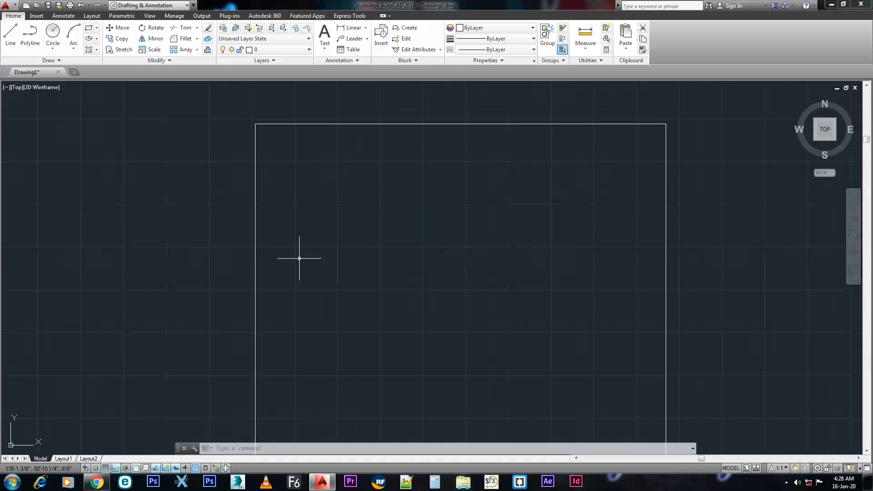
click(10, 35)
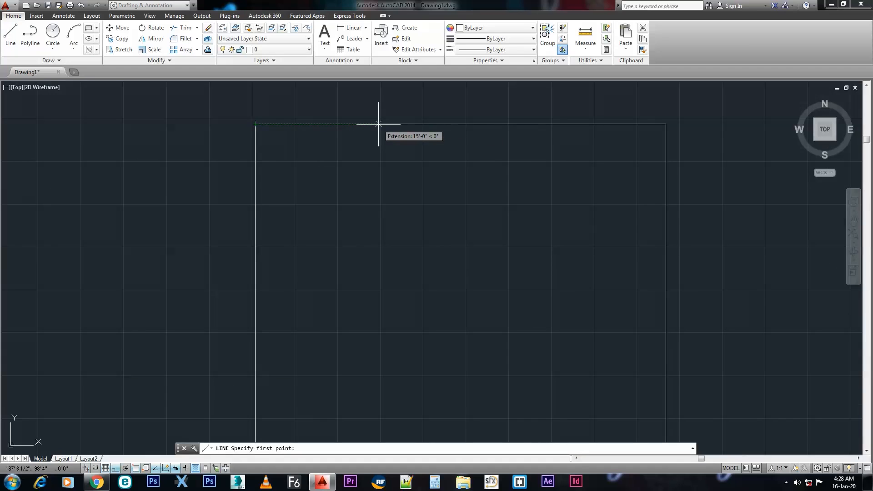
key(Escape)
Step: Draw connected lines from the square's upper-left corner, 10' to the right along the upper edge and 15' down
click(10, 34)
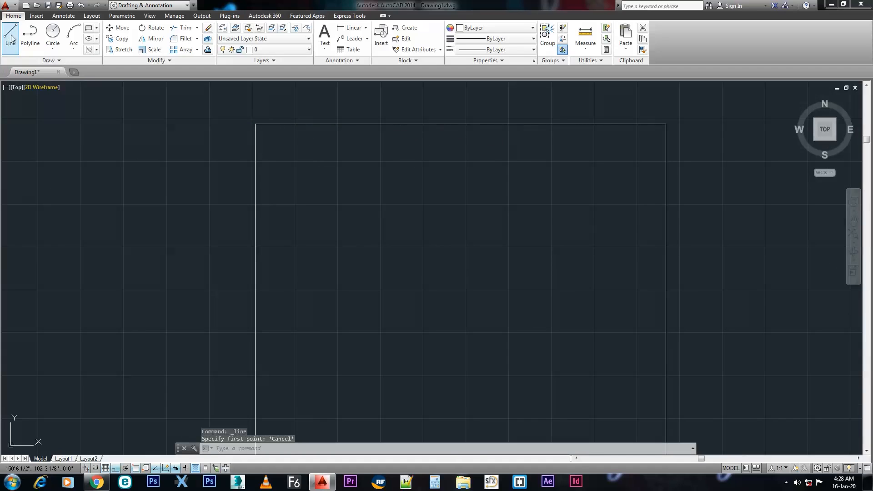
click(256, 124)
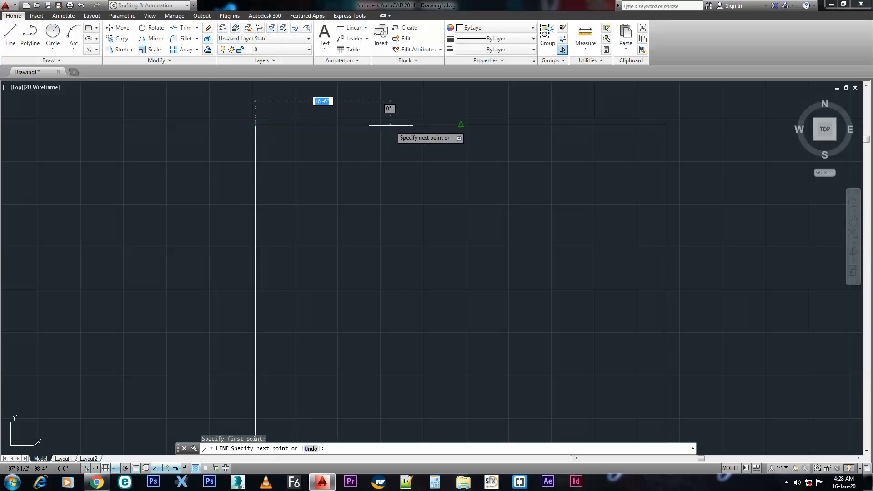
text(10')
key(Return)
scroll(327, 201, up, 2)
text(15')
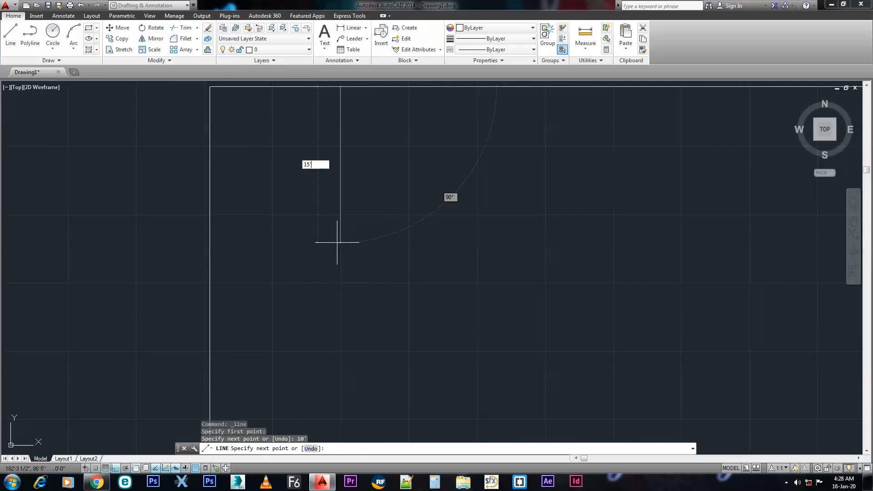
key(Return)
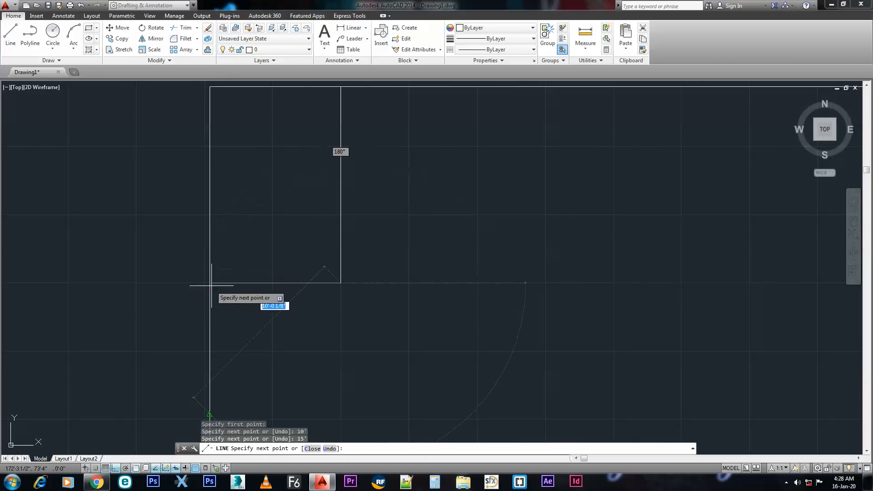
Step: Undo the stray line point and finish the small rectangle with a 10' segment back to the square's left side
scroll(291, 275, down, 4)
scroll(290, 287, up, 6)
key(F8)
key(ctrl+z)
middle_drag(311, 188, 311, 328)
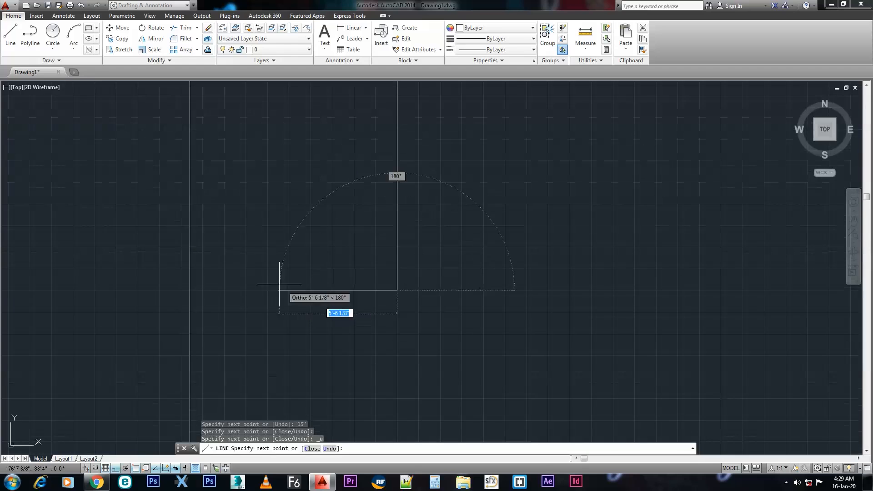
text(10)
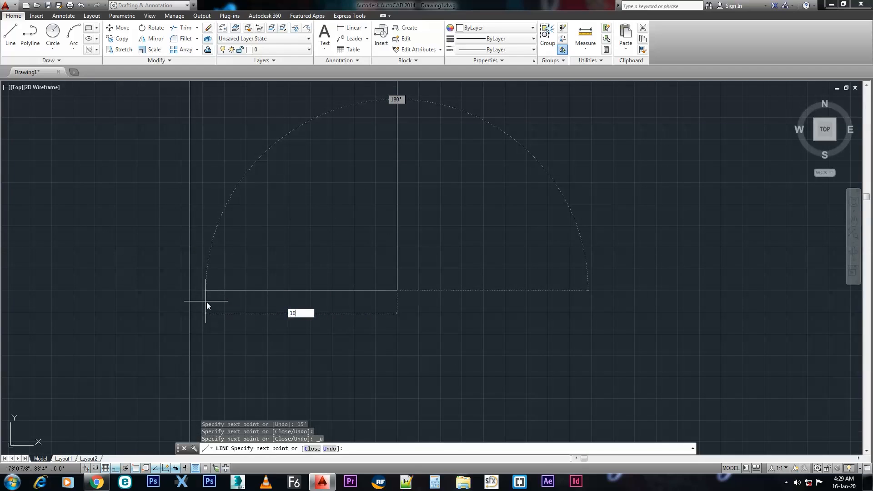
key(Return)
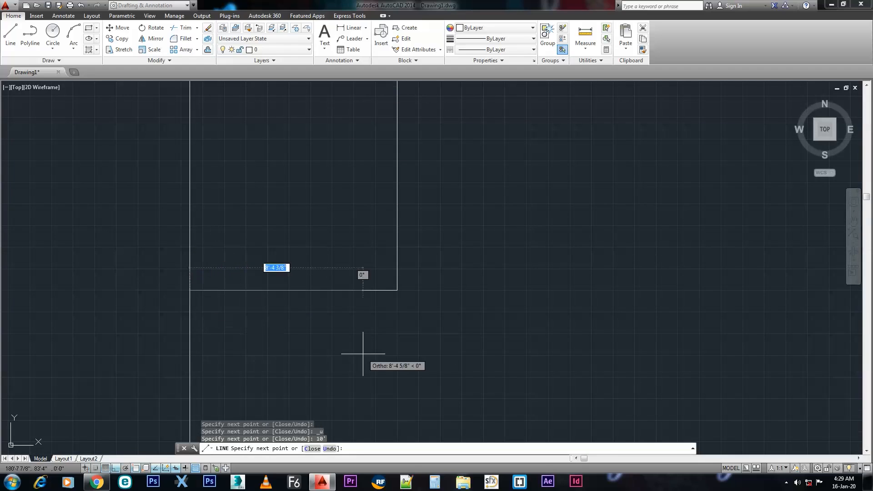
key(Escape)
Step: Examine the small rectangle in the square's upper-left corner and the square's remaining sides and corners
scroll(342, 273, down, 4)
mouse_move(349, 279)
middle_down()
mouse_move(271, 294)
mouse_move(345, 267)
mouse_move(467, 248)
middle_up()
scroll(297, 282, up, 3)
mouse_move(358, 208)
middle_down()
mouse_move(329, 247)
mouse_move(299, 266)
middle_up()
scroll(275, 227, down, 3)
scroll(284, 253, up, 4)
scroll(313, 221, down, 2)
mouse_move(415, 233)
middle_down()
mouse_move(315, 192)
mouse_move(348, 199)
middle_up()
scroll(315, 191, up, 2)
scroll(318, 207, down, 2)
scroll(310, 205, up, 2)
middle_drag(524, 255, 517, 182)
scroll(385, 279, down, 2)
middle_drag(376, 313, 381, 232)
scroll(336, 344, up, 1)
middle_drag(312, 349, 342, 369)
middle_drag(317, 309, 325, 344)
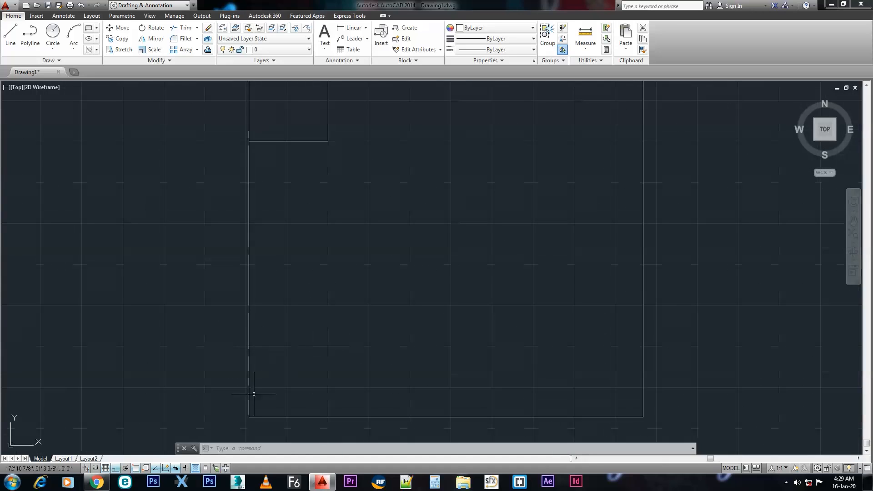
middle_drag(296, 403, 282, 376)
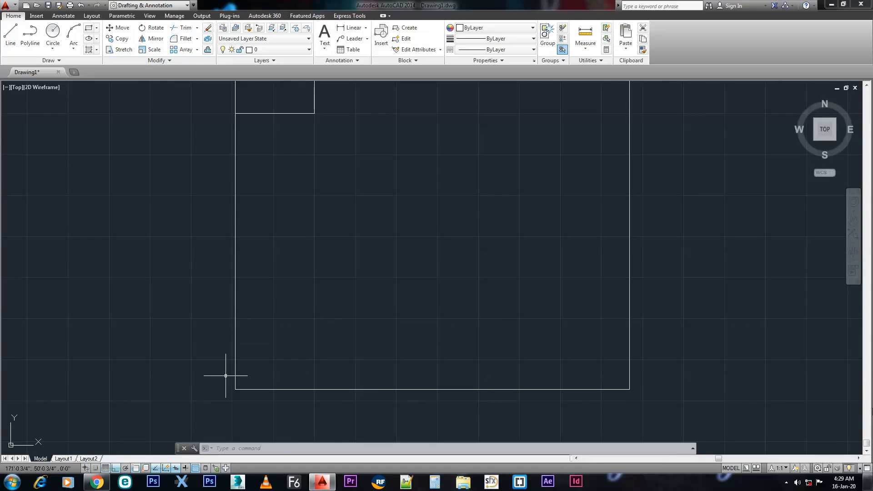
Step: Erase the 10' line that overlaps the square's upper edge
middle_drag(290, 225, 307, 360)
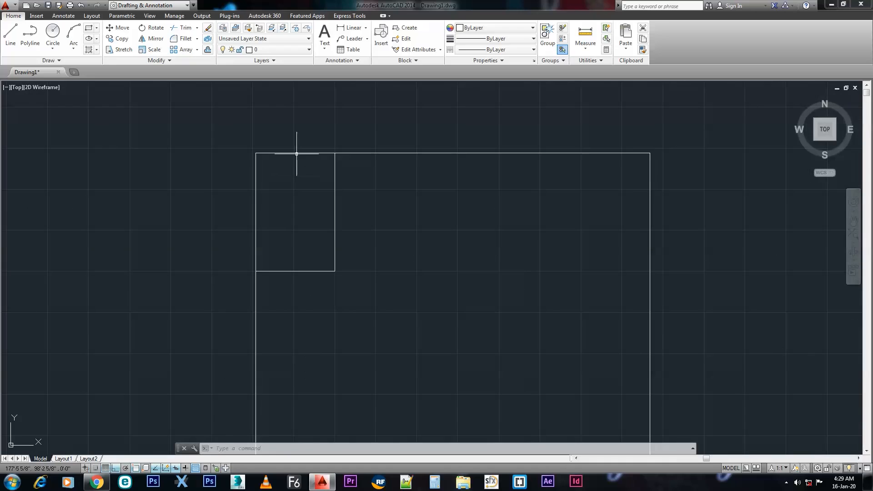
key(Delete)
scroll(314, 166, up, 2)
scroll(347, 195, down, 2)
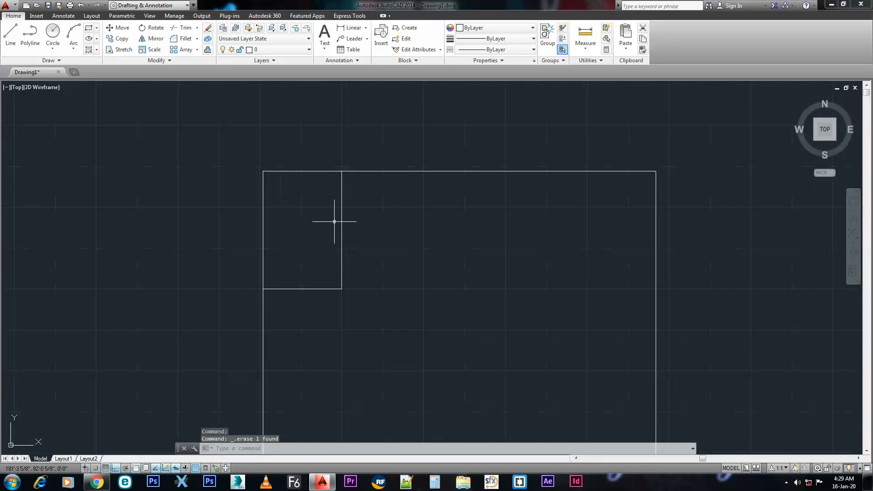
click(11, 33)
scroll(263, 277, down, 4)
scroll(245, 286, up, 4)
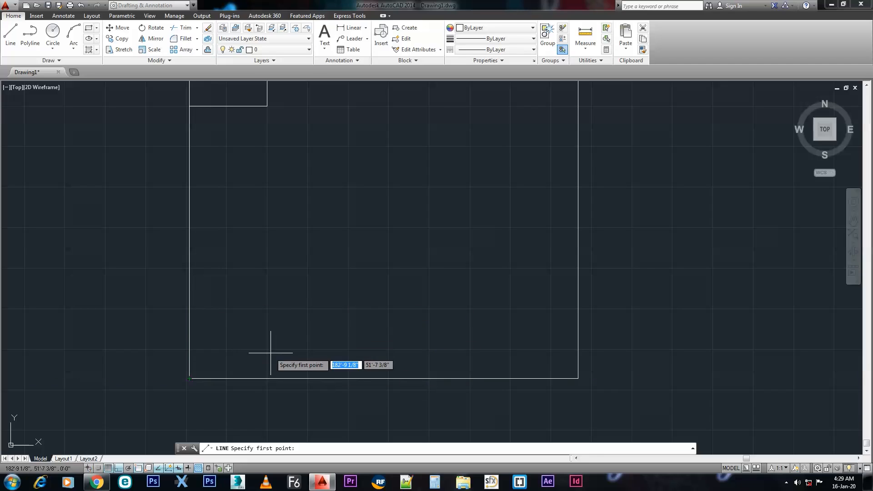
key(Escape)
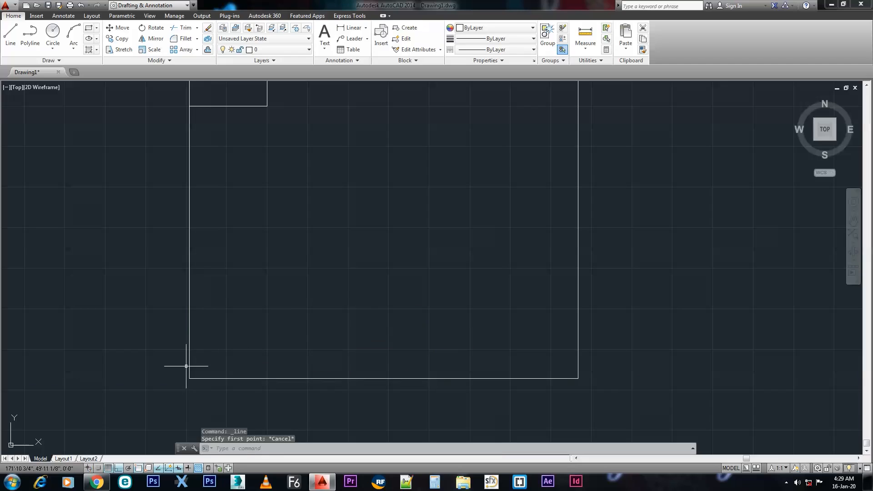
Step: Draw connected lines from the square's lower-left corner, 72 inches up along the left side and 96 inches to the right
text(L)
key(Return)
click(189, 376)
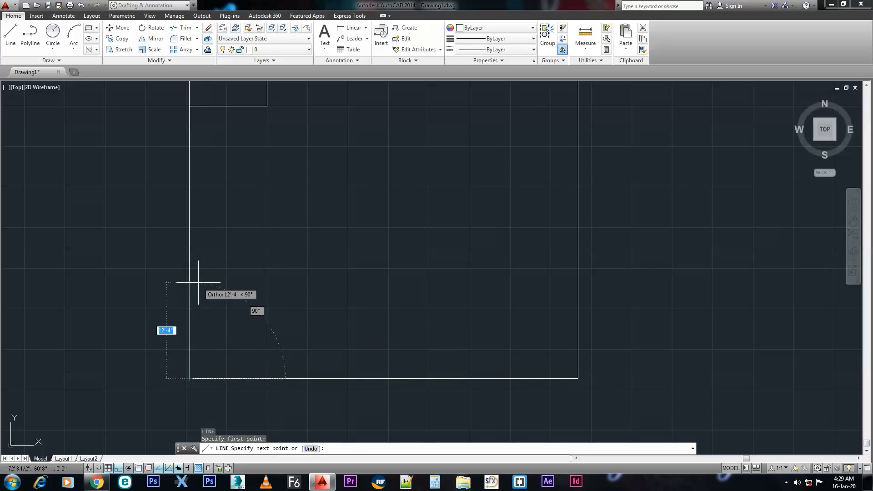
text(72)
key(Return)
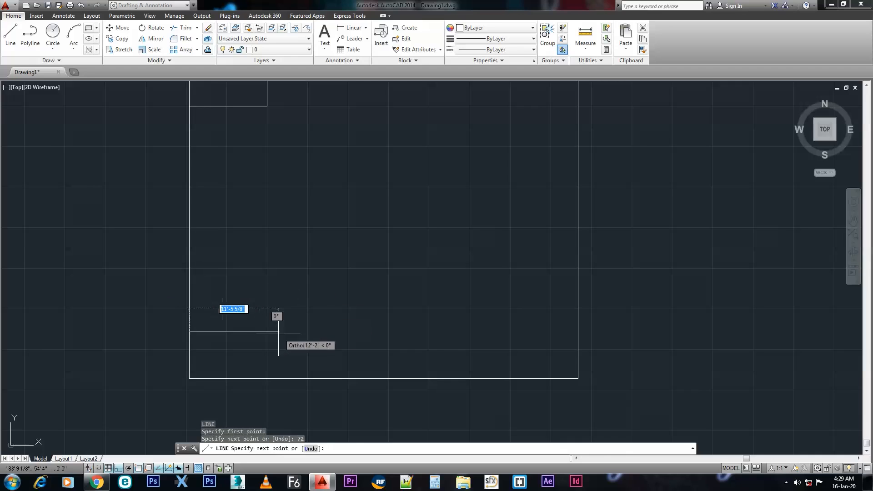
scroll(279, 333, up, 6)
scroll(302, 289, down, 4)
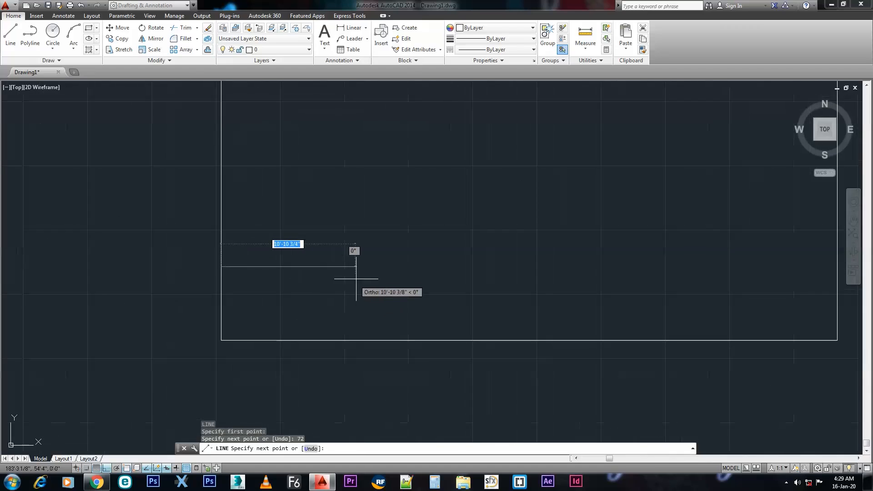
text(96)
key(Return)
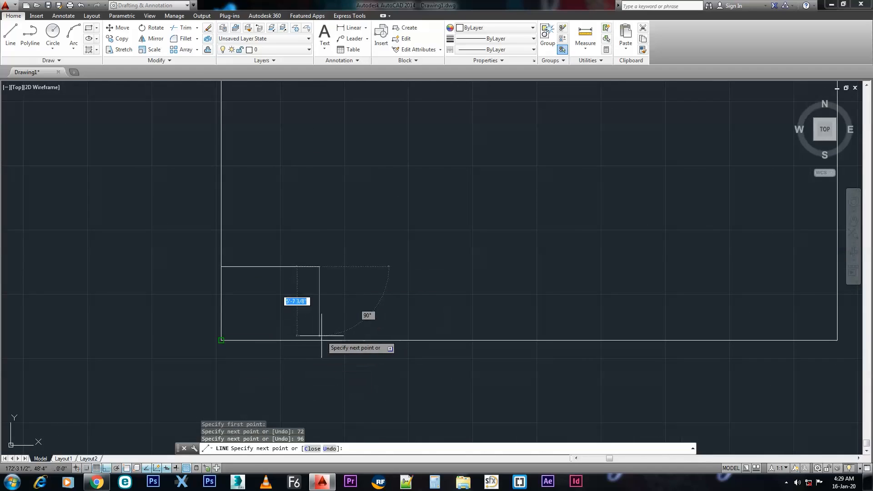
Step: Complete the lower-left rectangle with a 72-inch line down to the square's bottom edge and end the Line command
scroll(318, 339, up, 4)
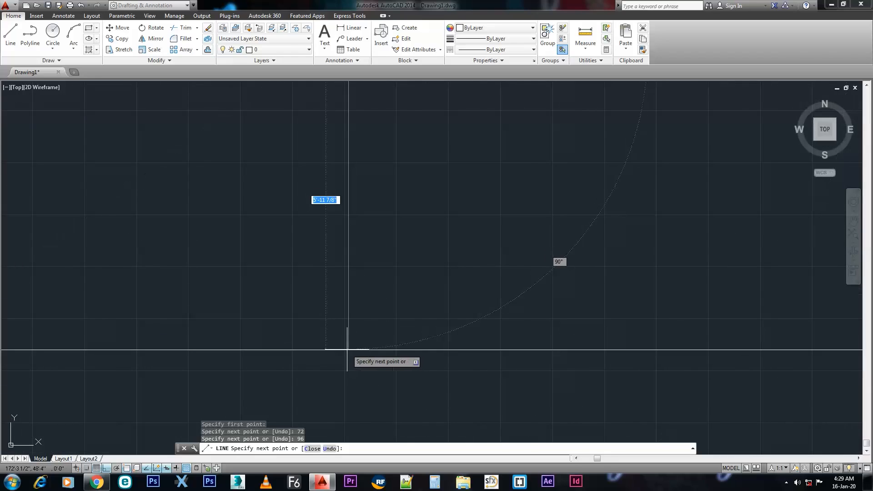
scroll(390, 345, down, 4)
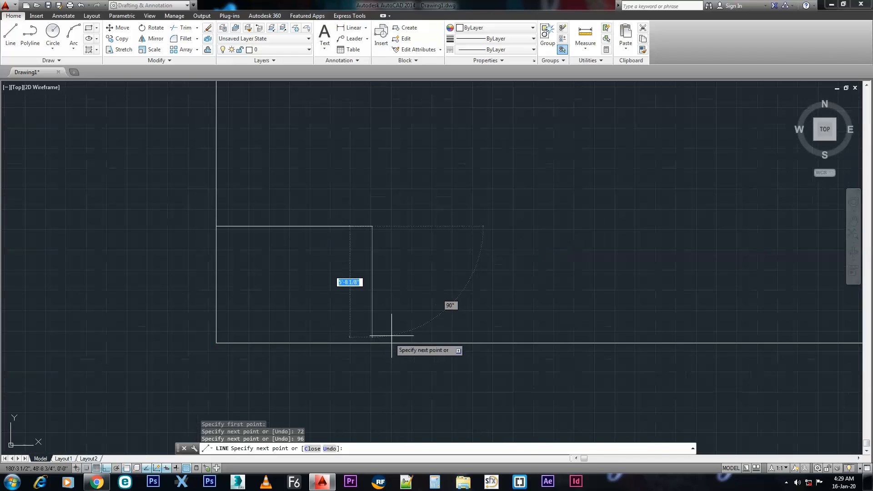
text(72)
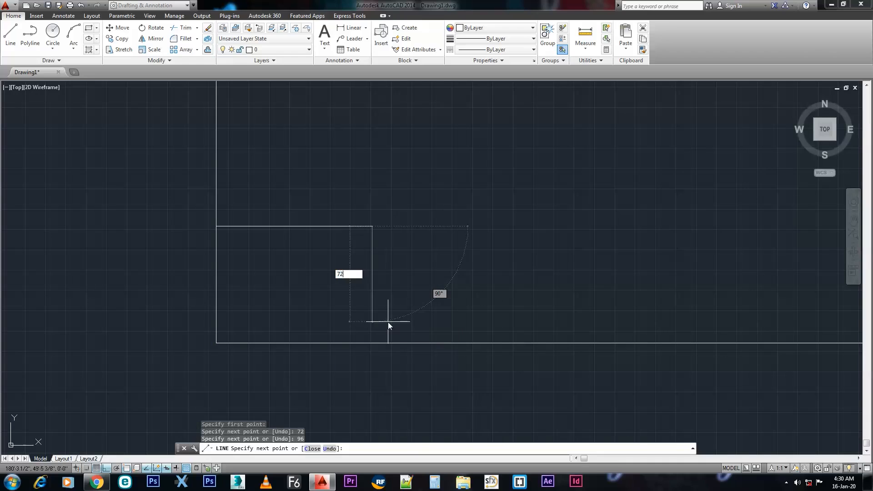
key(Return)
key(Escape)
scroll(362, 306, down, 2)
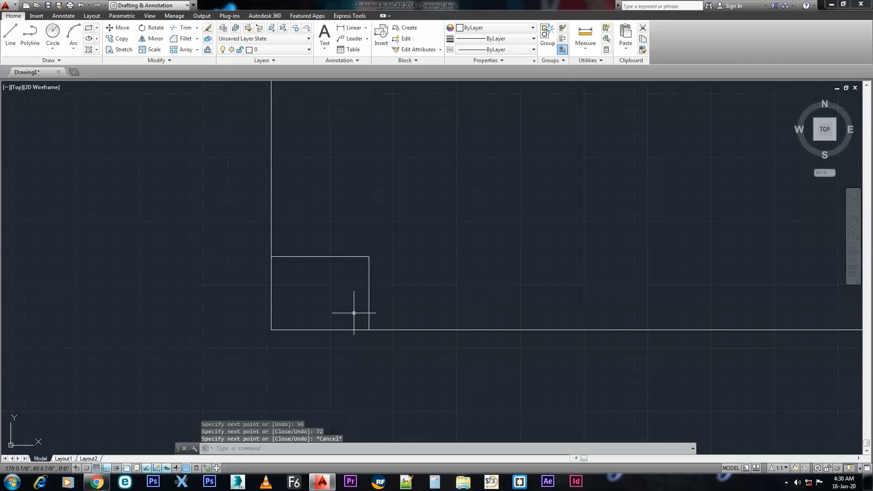
Step: Turn object snap off
scroll(354, 308, up, 4)
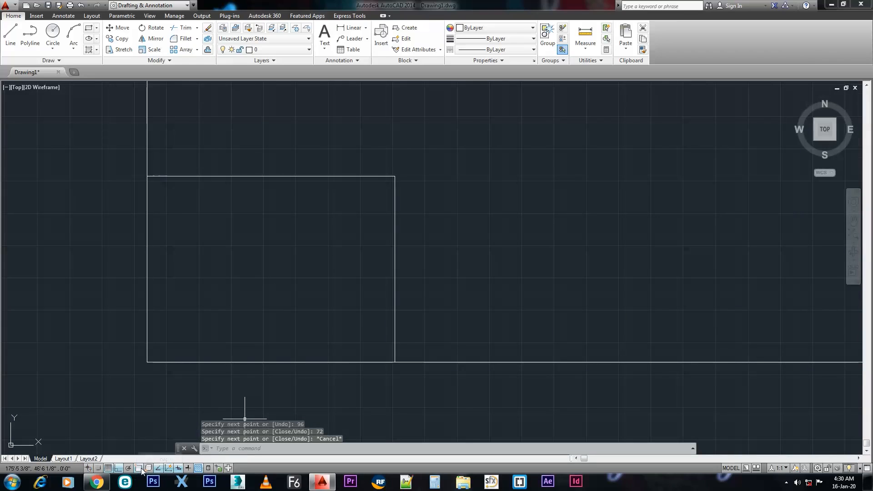
click(140, 468)
scroll(346, 298, down, 2)
scroll(347, 297, up, 2)
middle_drag(359, 273, 371, 279)
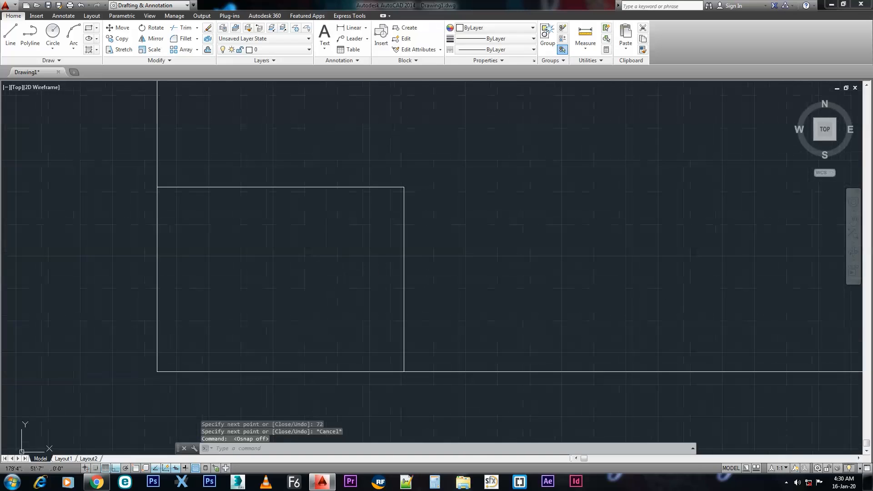
scroll(238, 269, down, 2)
scroll(257, 219, up, 2)
scroll(258, 233, down, 2)
mouse_move(279, 266)
middle_down()
mouse_move(287, 231)
mouse_move(282, 260)
mouse_move(263, 211)
mouse_move(264, 266)
middle_up()
scroll(250, 238, up, 2)
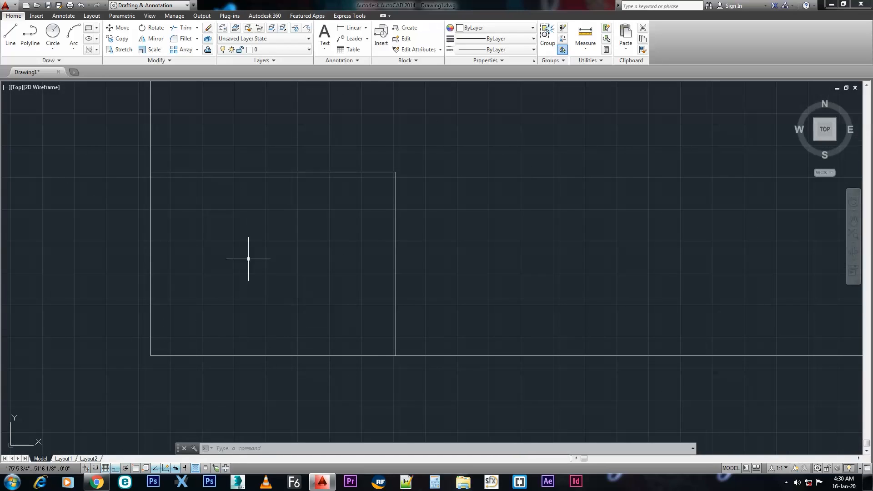
click(256, 355)
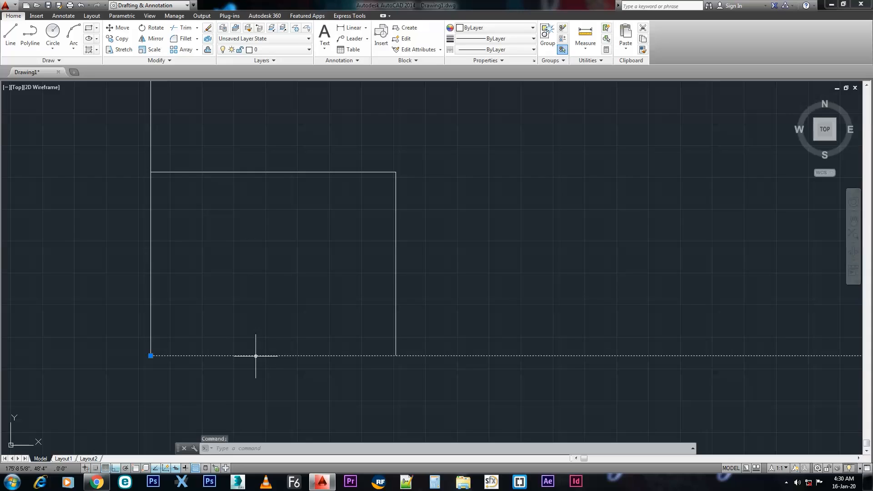
key(Escape)
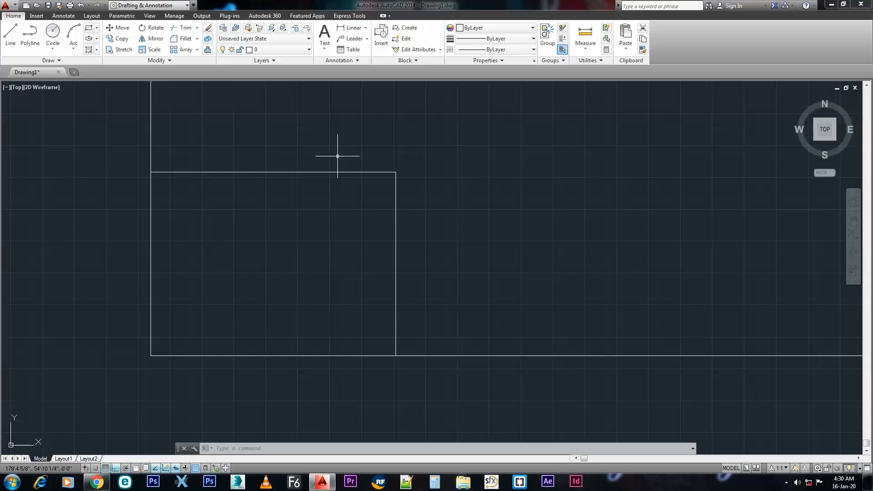
Step: Draw a short vertical line crossing the lower-left rectangle's top edge near its right end with object snap off
scroll(355, 182, up, 2)
middle_drag(359, 169, 346, 205)
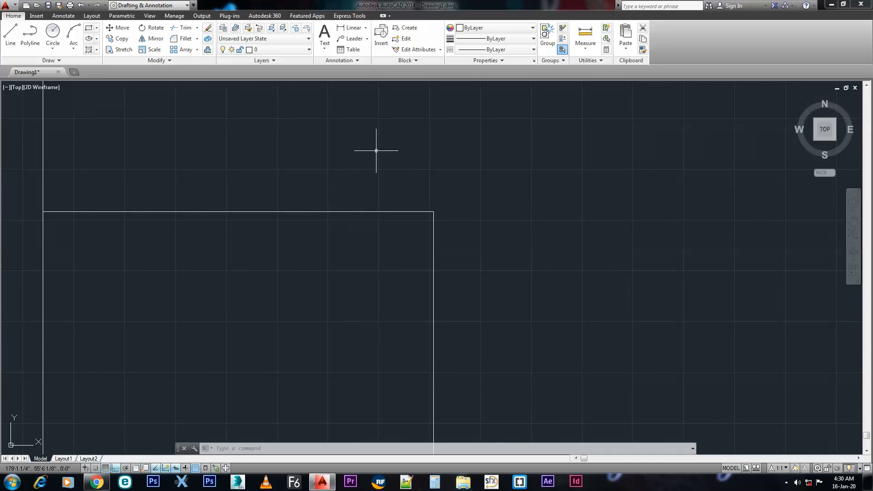
click(11, 33)
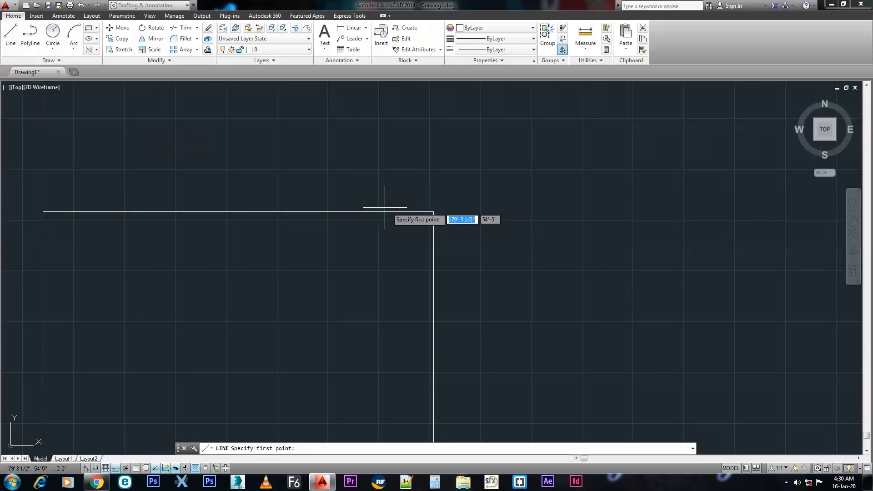
click(367, 202)
click(367, 229)
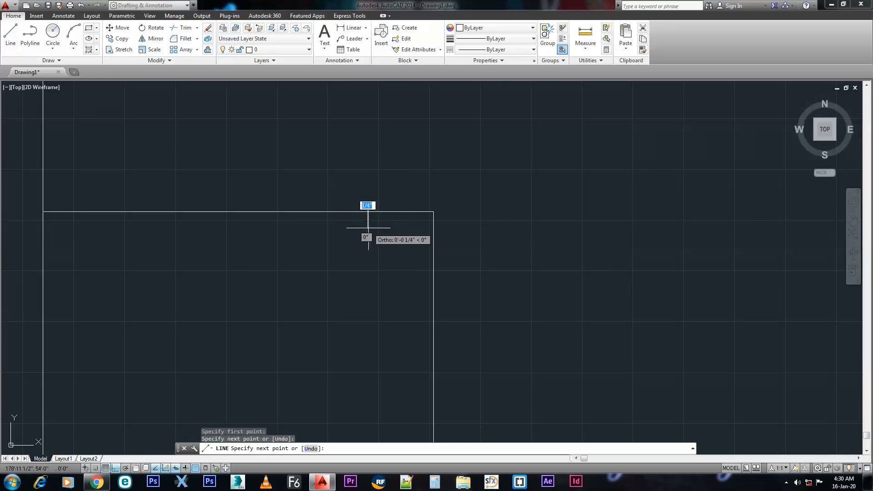
key(Escape)
Step: Undo the short vertical line crossing the lower-left rectangle's top edge
click(419, 203)
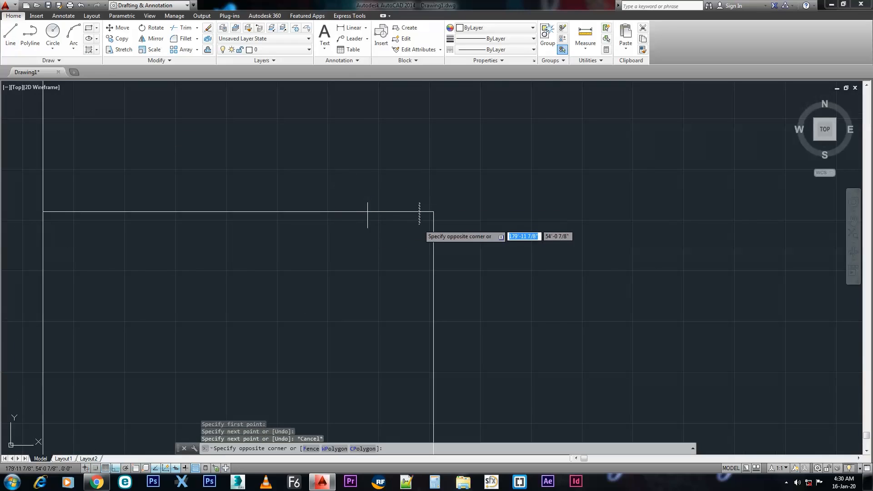
key(Escape)
scroll(384, 225, up, 4)
scroll(387, 225, down, 4)
scroll(351, 231, up, 2)
key(ctrl+z)
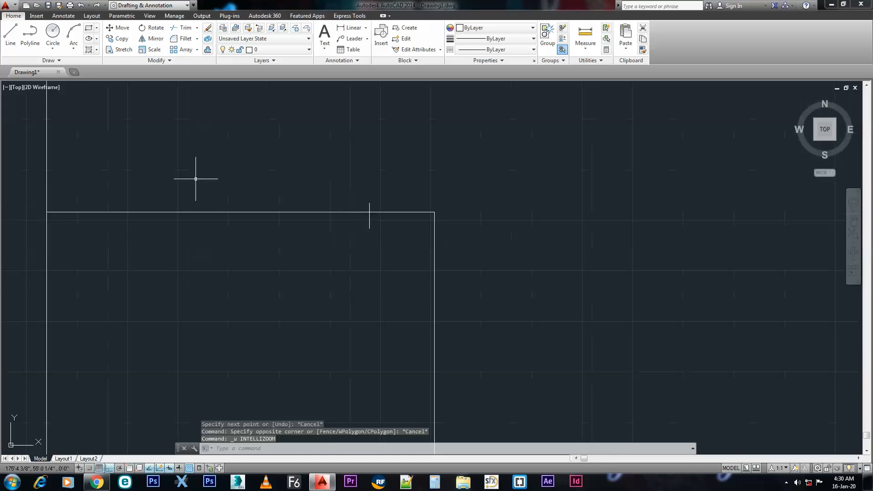
key(ctrl+z)
key(ctrl+z)
Step: Turn object snap on and draw a line 5 inches left from the lower-left rectangle's top-right corner, followed by a short downward segment
scroll(395, 227, up, 5)
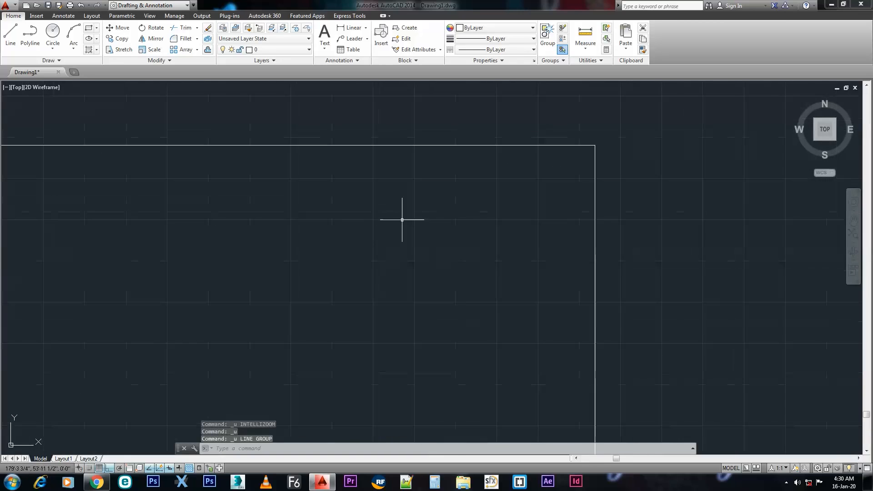
scroll(450, 236, down, 3)
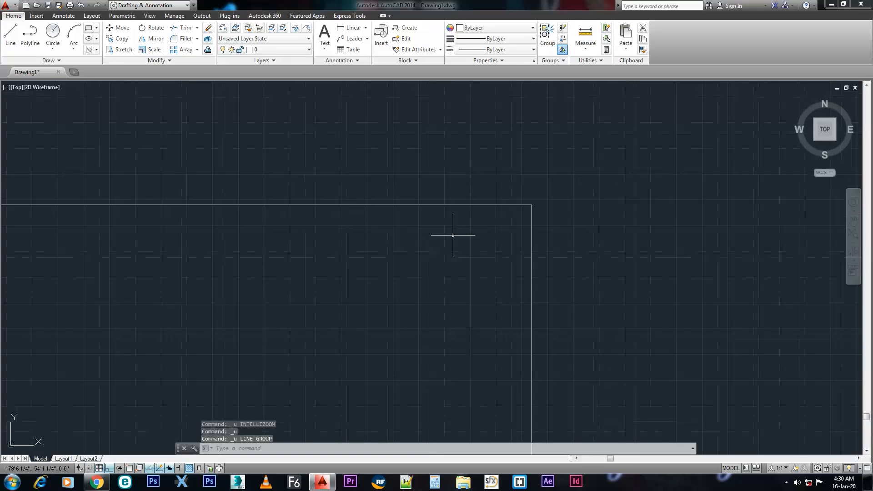
click(10, 32)
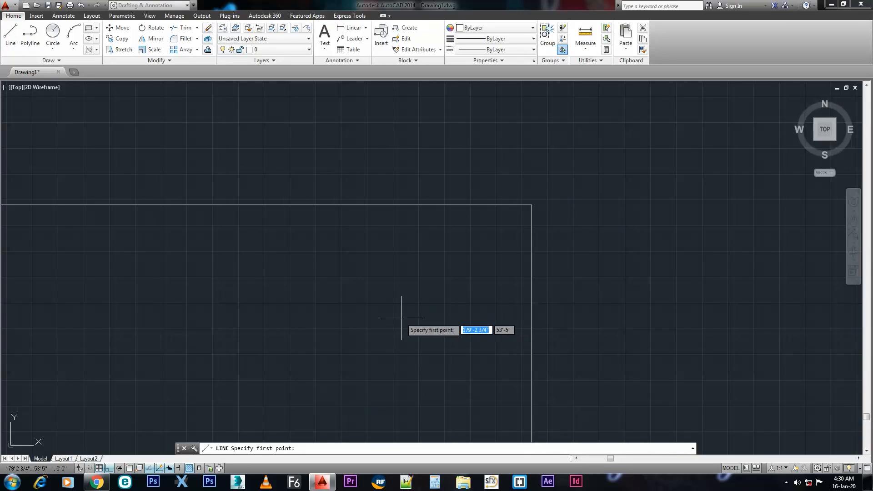
key(F3)
click(532, 205)
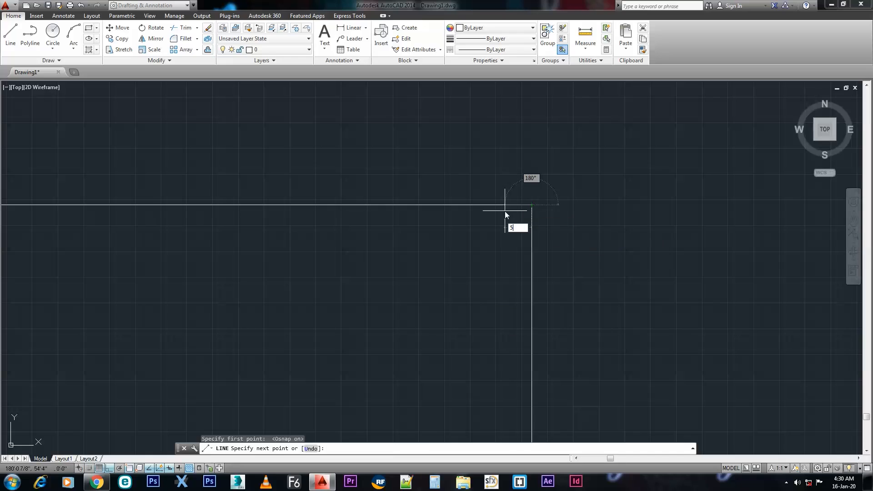
text(5)
key(Return)
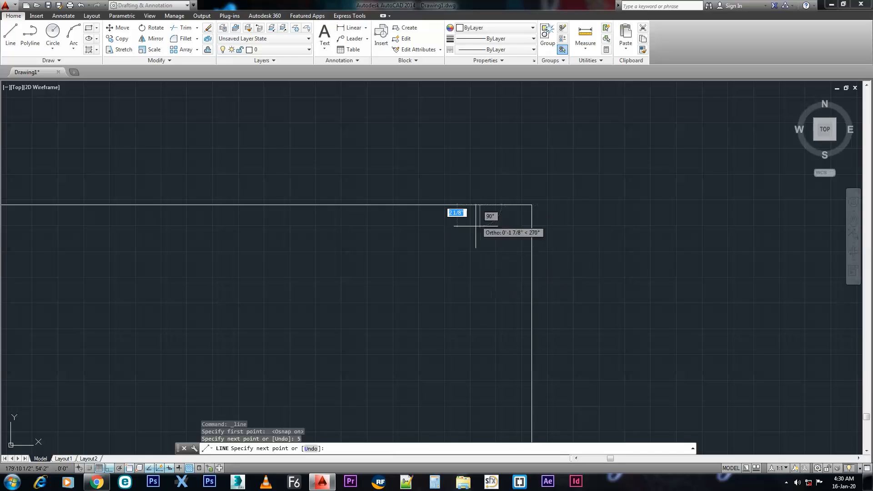
click(480, 253)
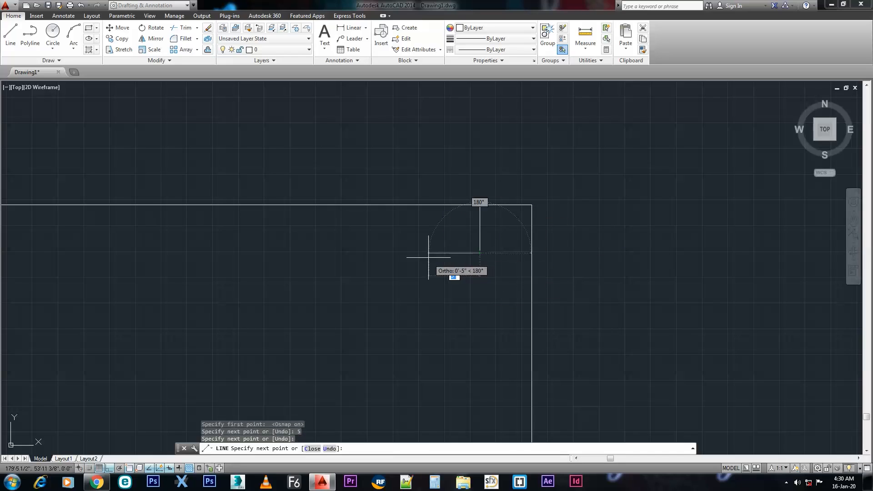
Step: Continue the line 36 inches left and finish with a vertical segment up across the rectangle's top edge
text(36)
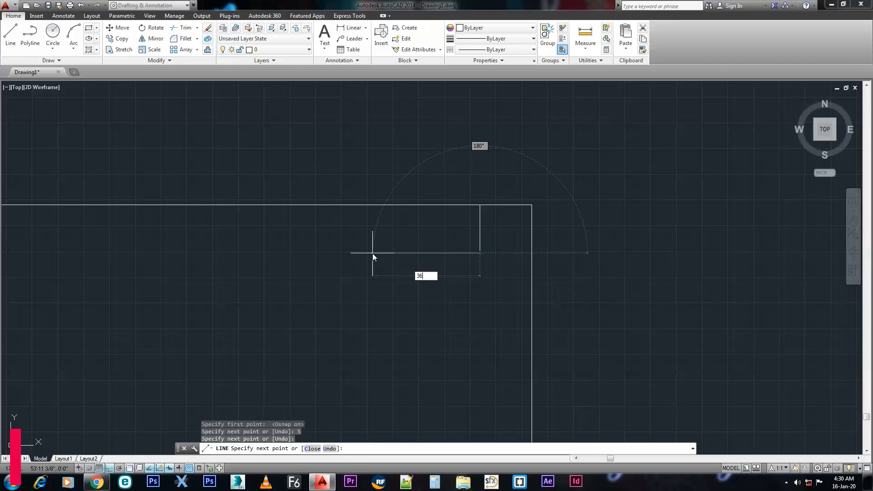
key(Return)
scroll(217, 291, down, 2)
scroll(209, 295, down, 3)
scroll(188, 305, up, 3)
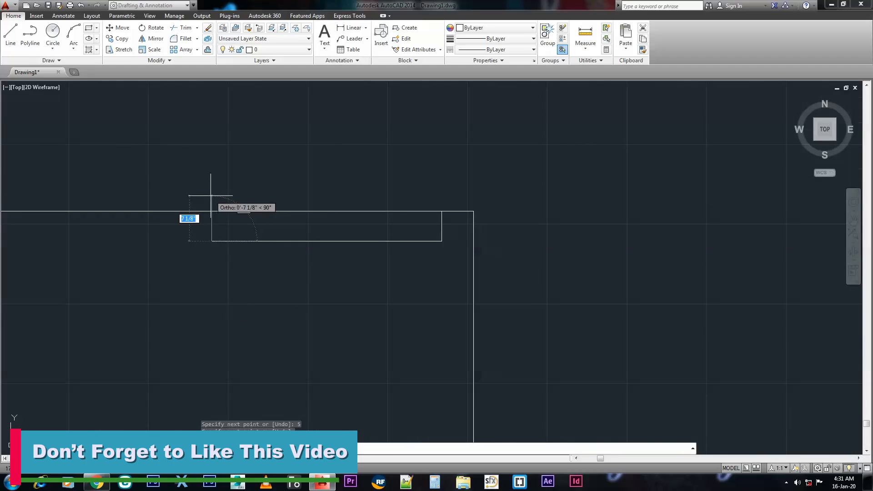
click(213, 191)
key(Escape)
Step: Delete the 36-inch horizontal line and stretch the right mark's upper end about 3 1/4 inches above the rectangle's top edge
click(251, 241)
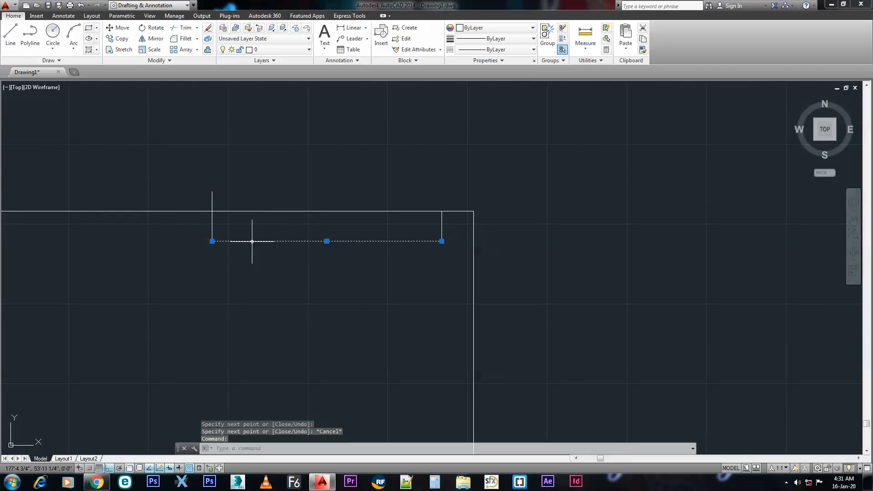
key(Delete)
click(441, 230)
click(441, 211)
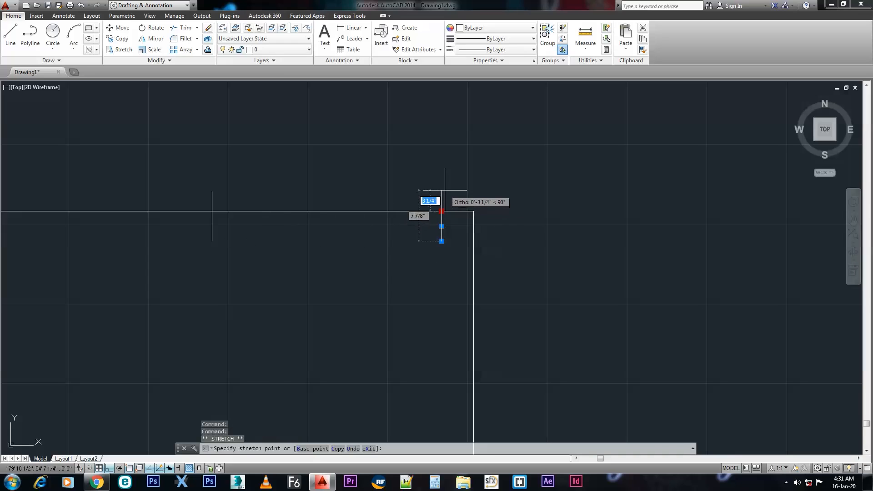
click(445, 190)
key(Escape)
Step: Check the distance between the two vertical marks with a linear dimension, without placing it
scroll(389, 234, down, 3)
middle_drag(371, 265, 421, 277)
scroll(425, 237, up, 4)
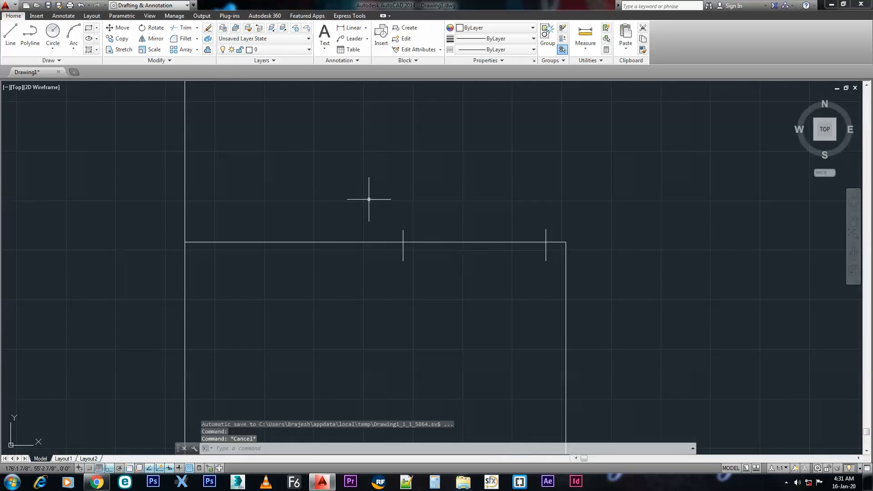
click(351, 28)
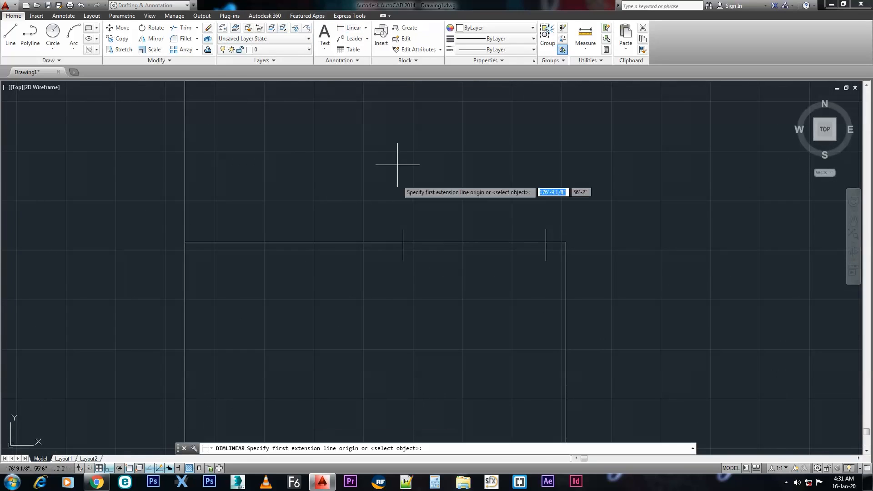
click(565, 243)
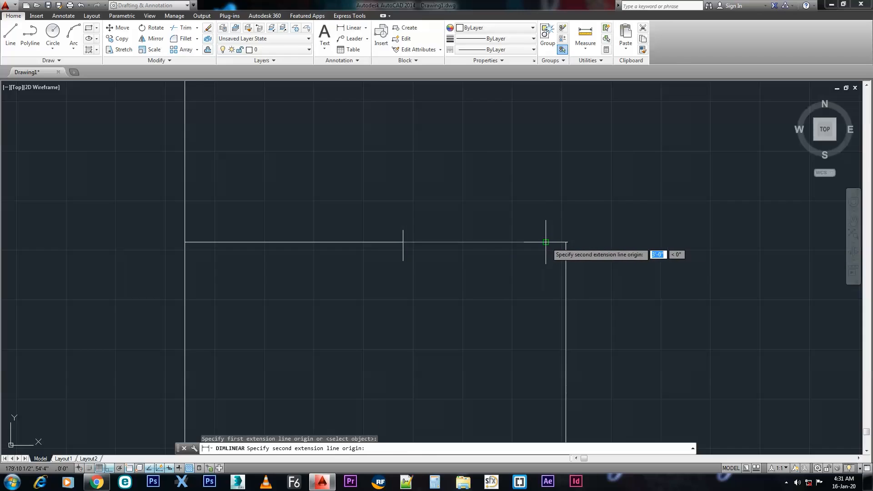
click(403, 243)
scroll(462, 195, up, 4)
scroll(515, 200, up, 2)
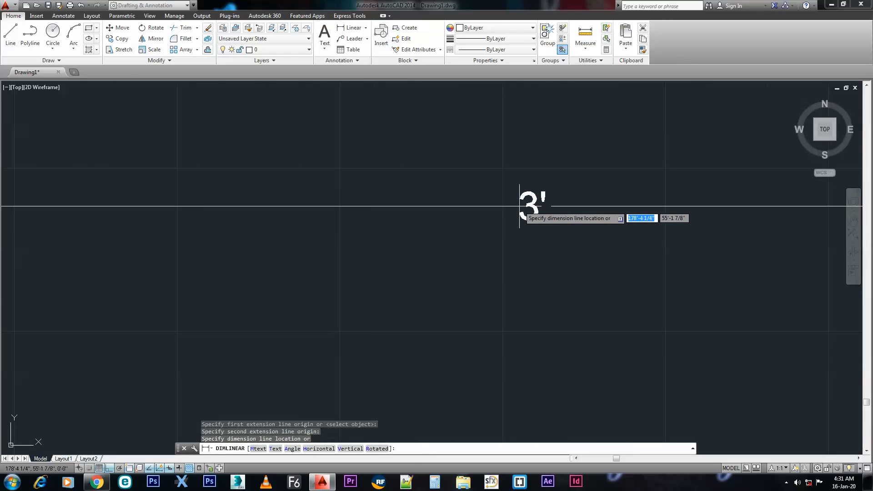
key(Escape)
scroll(514, 245, down, 5)
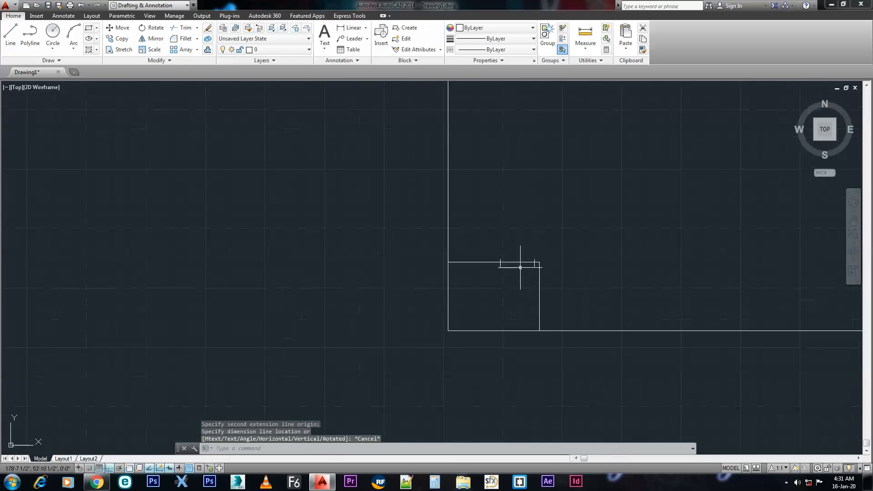
Step: Examine the lower-left rectangle and the two marks on its top edge
scroll(377, 299, up, 4)
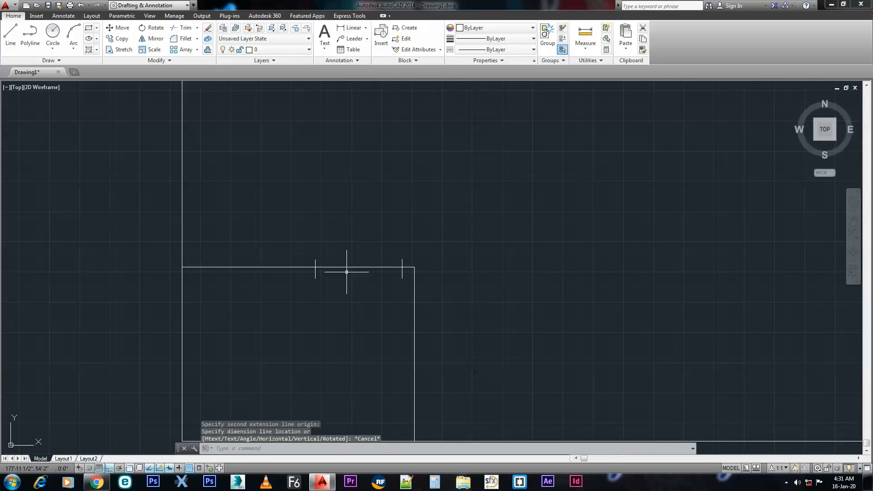
scroll(353, 266, down, 4)
scroll(354, 268, up, 2)
middle_drag(353, 308, 349, 259)
middle_drag(297, 311, 297, 336)
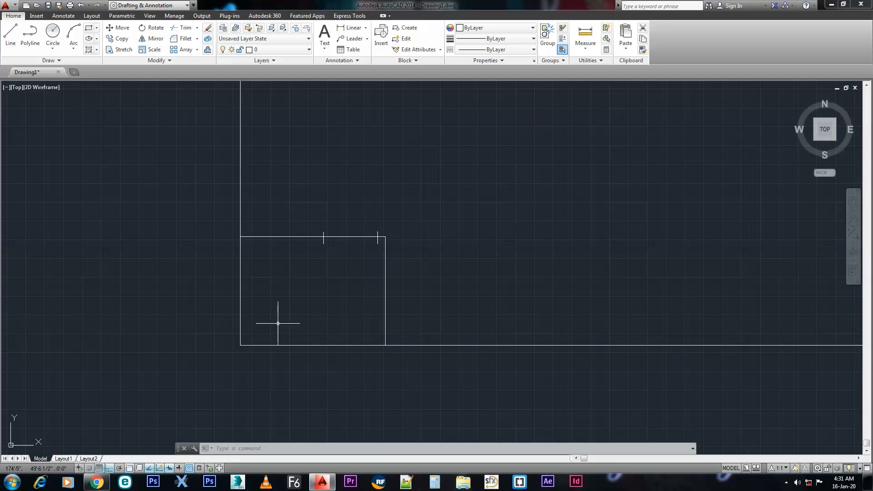
middle_drag(411, 283, 390, 327)
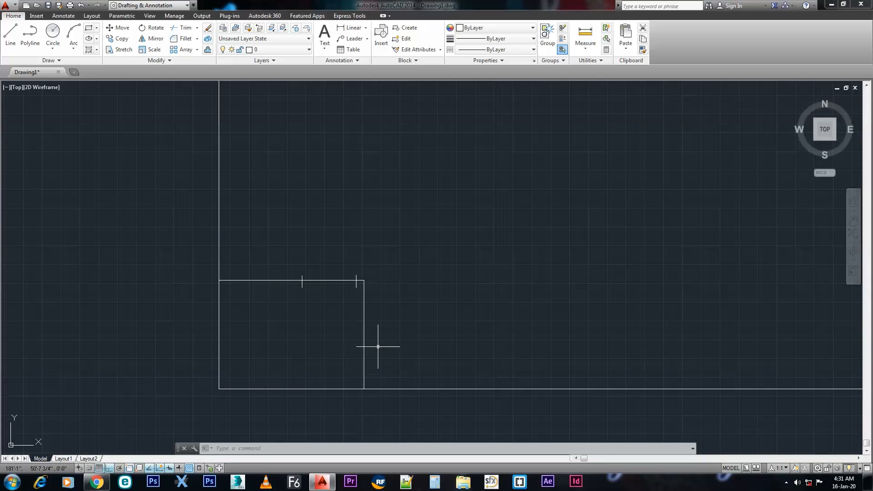
middle_drag(331, 276, 346, 356)
scroll(347, 316, down, 2)
scroll(343, 333, up, 4)
Step: Draw a line from the square's top-right corner to the midpoint of its top edge and 10' straight down
scroll(340, 308, down, 4)
middle_drag(451, 201, 333, 278)
scroll(341, 285, down, 1)
middle_drag(388, 279, 398, 326)
middle_drag(462, 198, 405, 178)
middle_drag(389, 261, 443, 307)
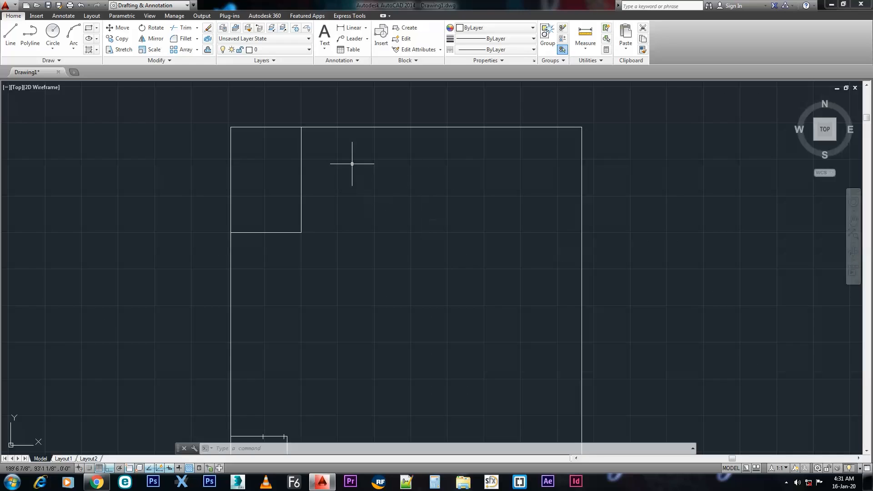
middle_drag(505, 181, 403, 191)
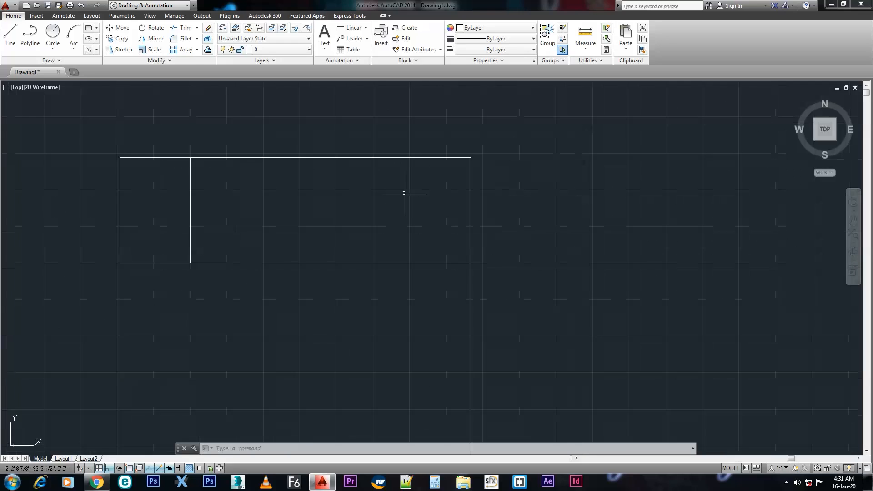
click(10, 34)
click(470, 158)
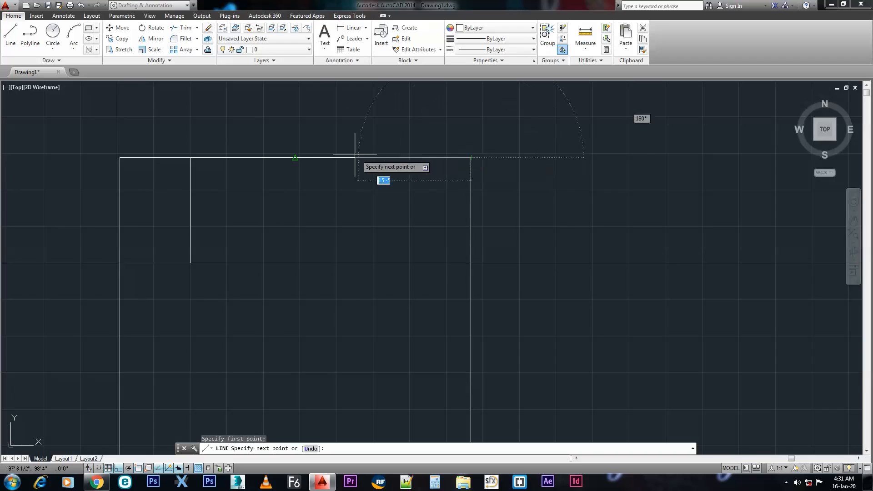
click(296, 158)
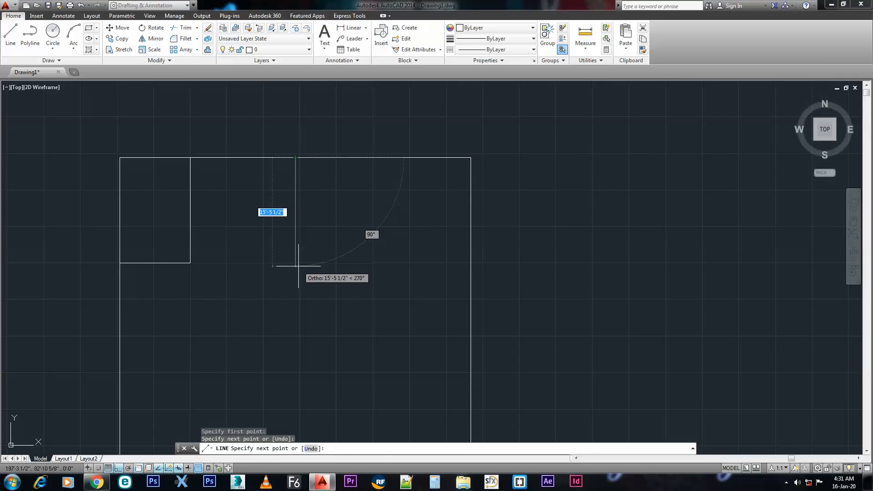
text(10')
key(Return)
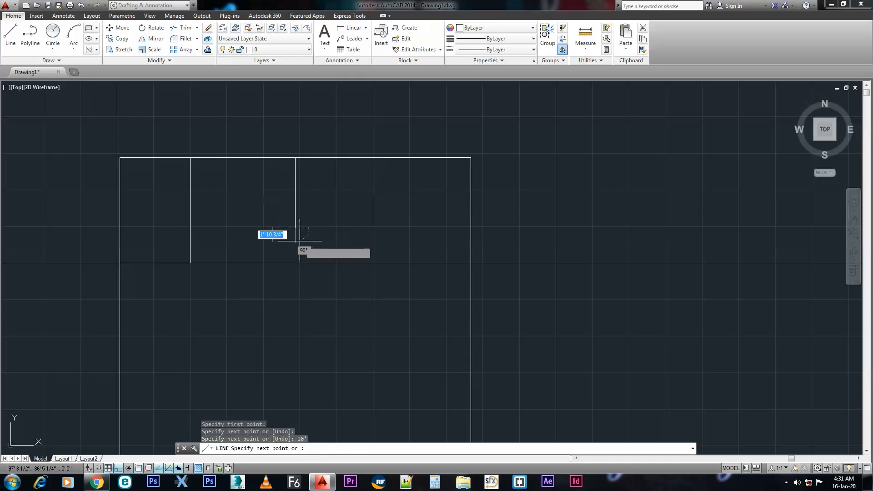
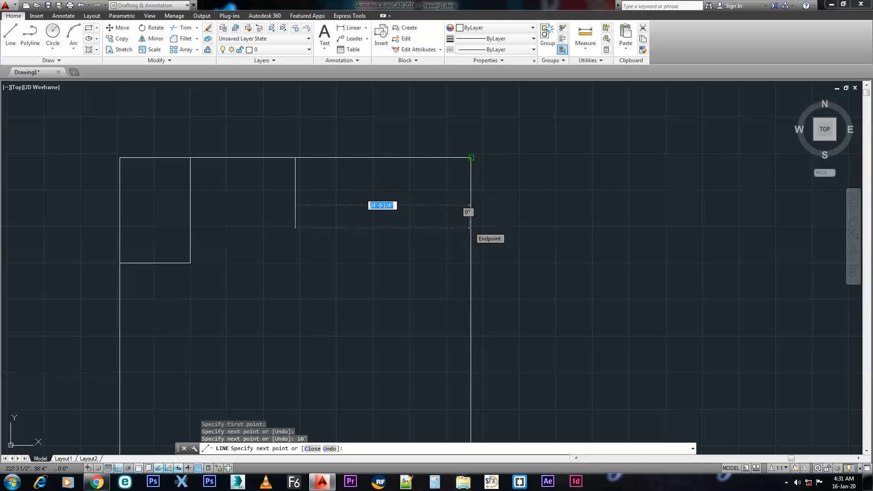
Step: Turn object snap off and draw the upper-right rectangle's bottom edge by eye toward the square's right side, ending the line
key(F3)
click(470, 227)
key(Escape)
scroll(488, 245, down, 2)
scroll(473, 220, up, 4)
scroll(460, 248, down, 2)
scroll(434, 251, up, 2)
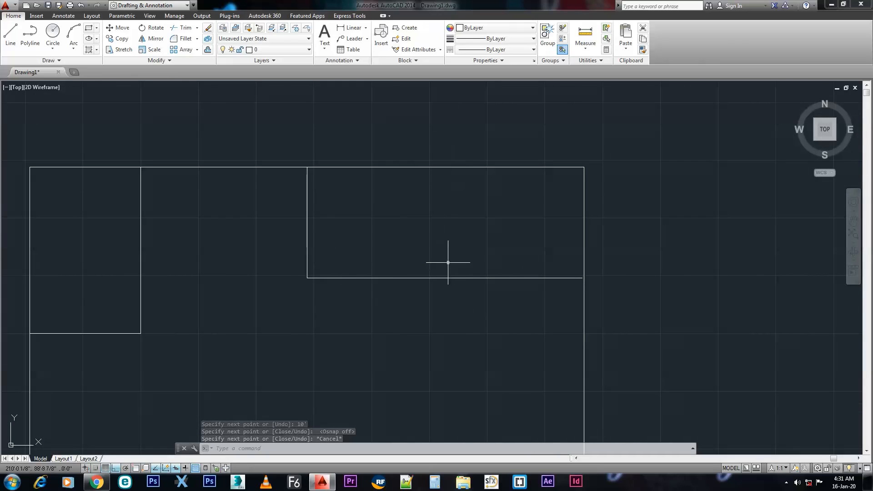
Step: Turn object snap on and draw a vertical line from the midpoint of the upper-right rectangle's top edge down to its bottom edge
scroll(412, 241, up, 2)
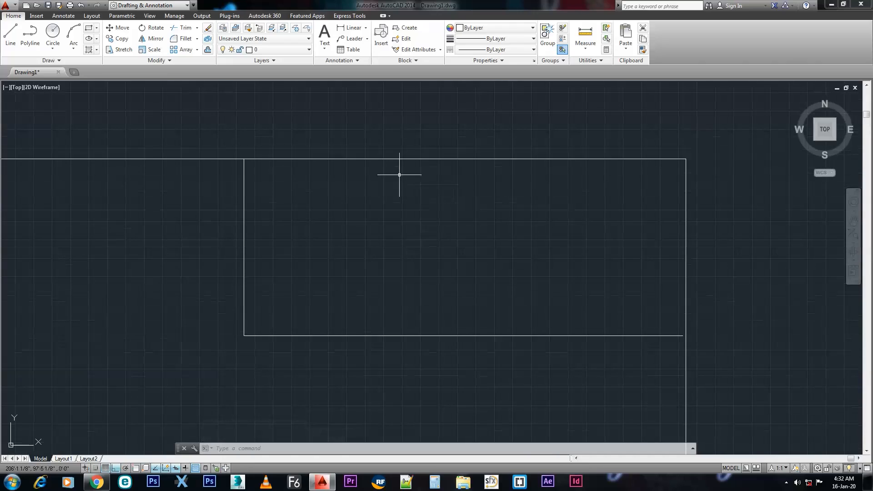
click(11, 34)
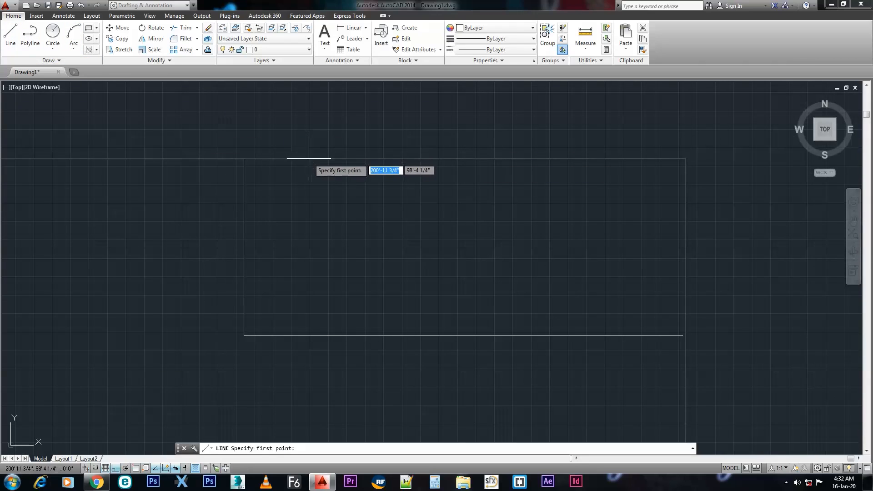
key(F3)
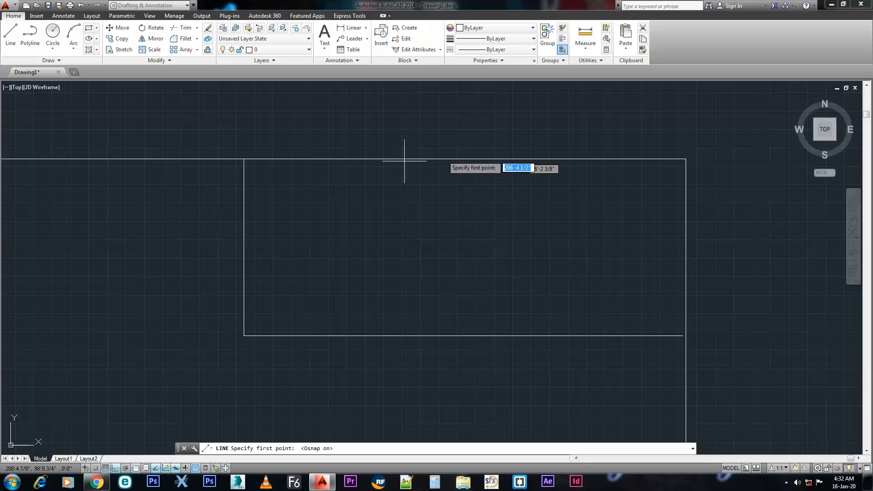
click(465, 160)
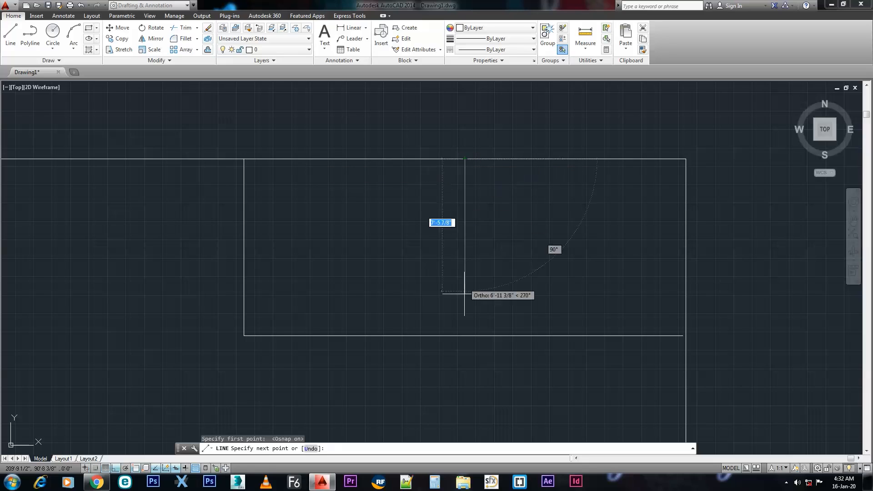
click(466, 336)
key(Escape)
Step: Examine where the vertical dividing line meets the upper-right rectangle's bottom edge
scroll(472, 315, down, 5)
scroll(473, 316, up, 5)
middle_drag(435, 322, 453, 343)
scroll(428, 279, up, 2)
scroll(458, 304, down, 1)
scroll(452, 342, up, 2)
scroll(495, 259, down, 2)
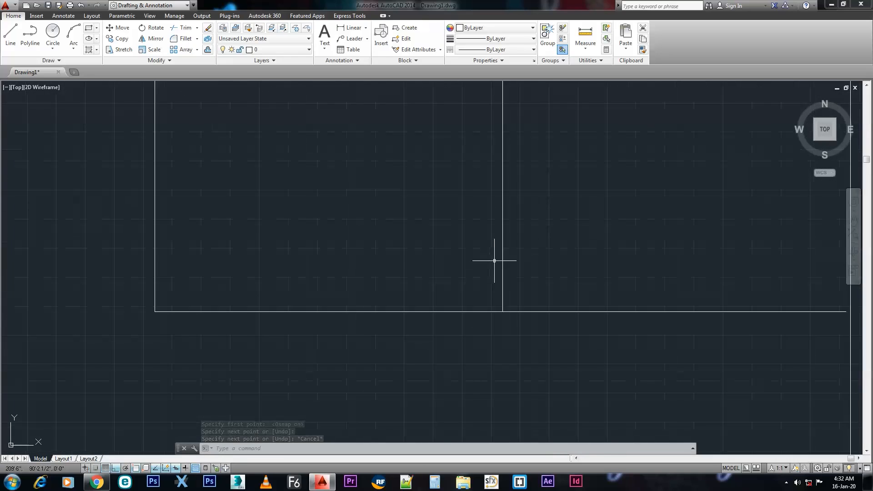
scroll(502, 295, up, 3)
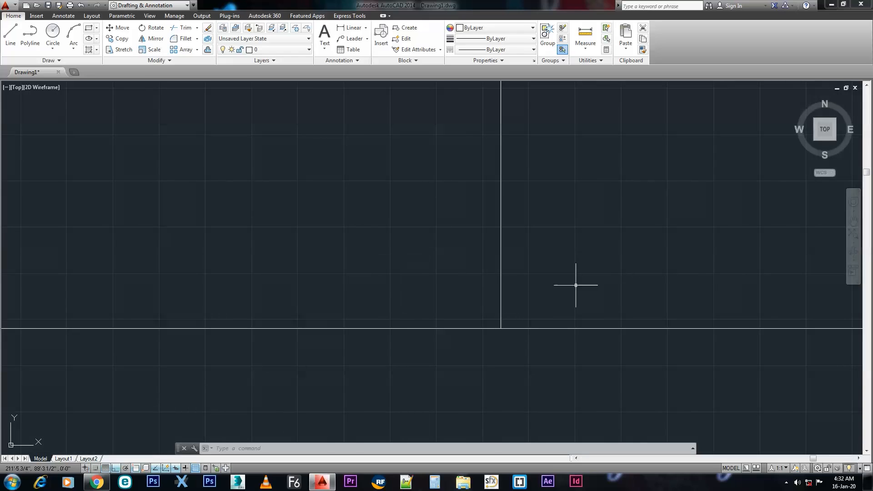
Step: Draw a 24" line left from the dividing line's lower end along the upper-right rectangle's bottom edge
scroll(511, 280, down, 1)
middle_drag(537, 265, 500, 322)
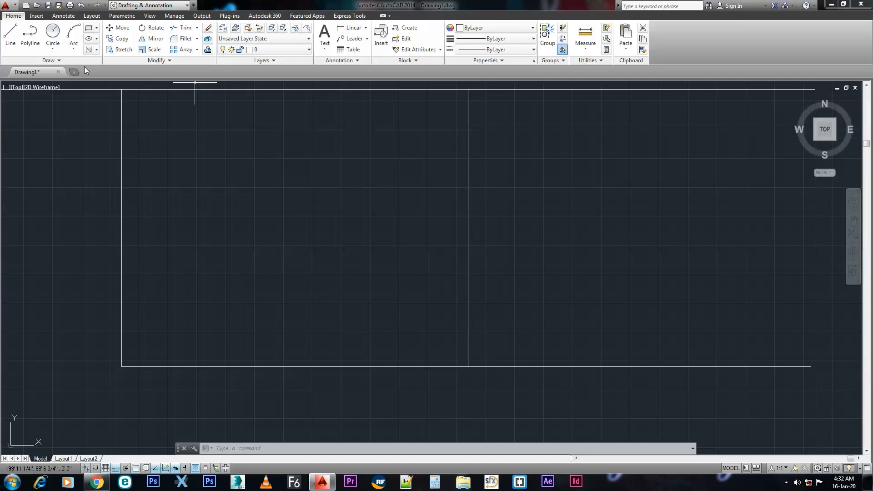
click(10, 36)
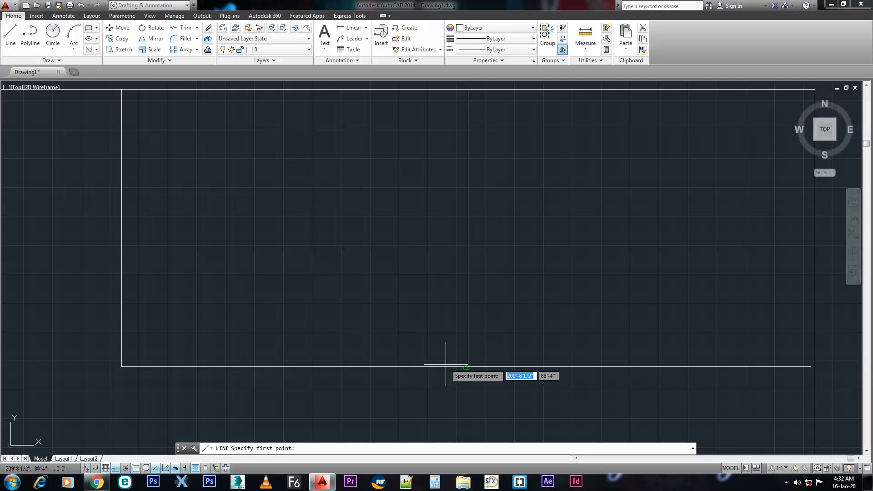
scroll(465, 366, up, 1)
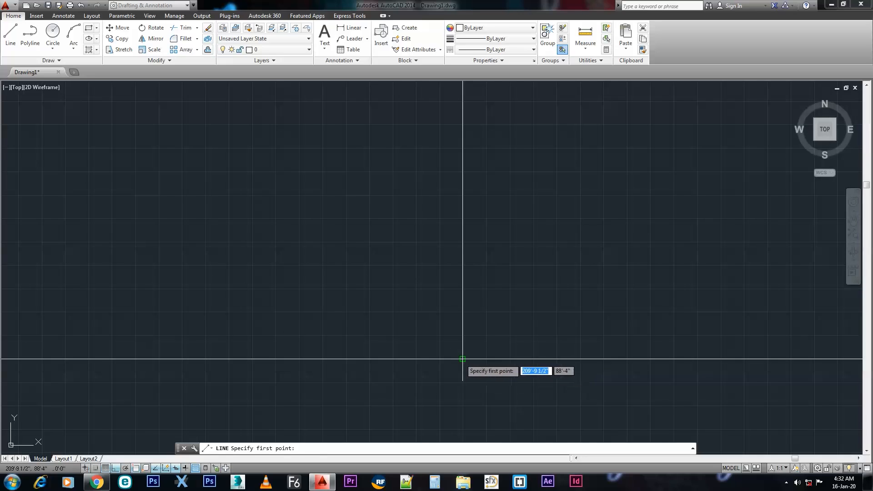
click(463, 358)
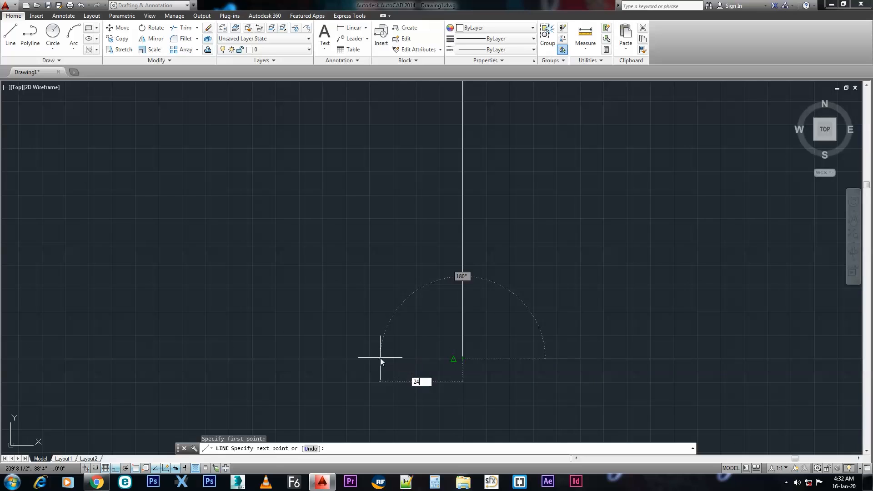
text(24)
key(Return)
Step: Continue the line 60" straight up and horizontally back to the dividing line, ending the line
scroll(246, 273, down, 2)
mouse_move(266, 215)
middle_down()
mouse_move(381, 306)
mouse_move(359, 263)
middle_up()
scroll(382, 312, up, 2)
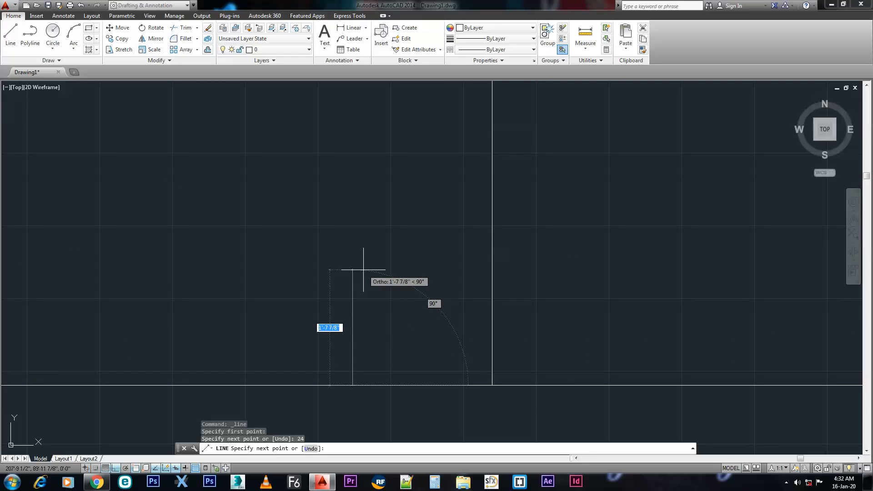
text(60)
key(Return)
scroll(425, 189, down, 2)
middle_drag(415, 181, 384, 261)
scroll(386, 255, up, 2)
middle_drag(393, 257, 380, 219)
click(420, 232)
key(Escape)
click(420, 232)
key(Escape)
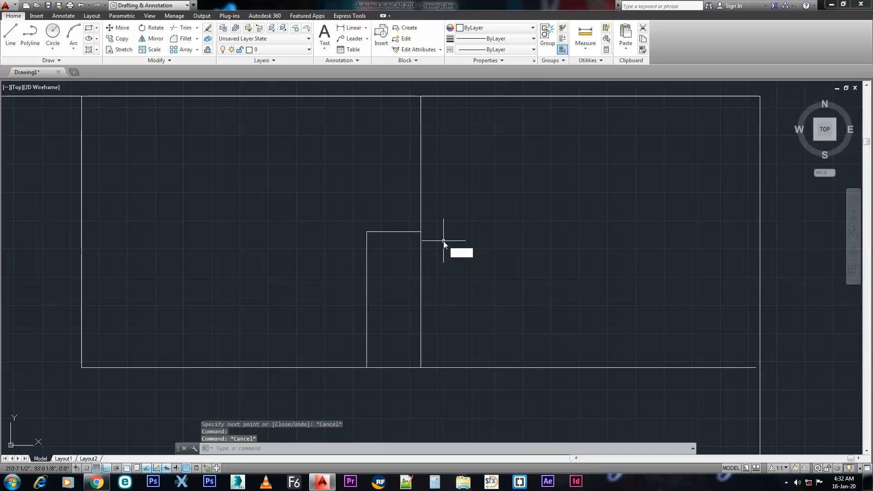
Step: Draw a line 24" right from the dividing line at the outline's top corner and, with object snap off, down to the bottom edge
key(Return)
click(420, 232)
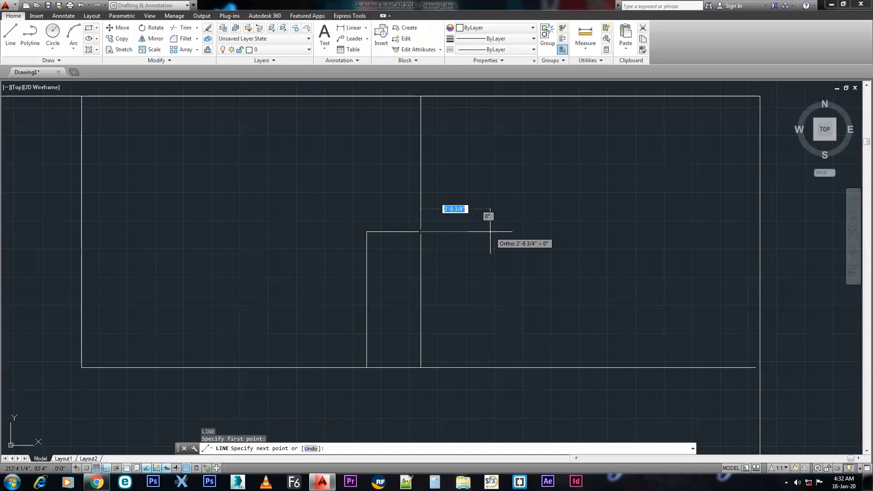
text(24)
key(Return)
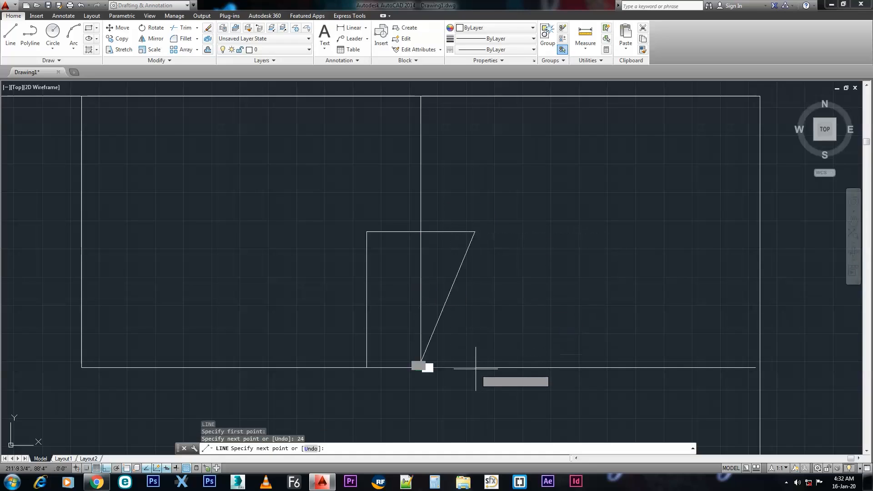
click(418, 367)
key(ctrl+z)
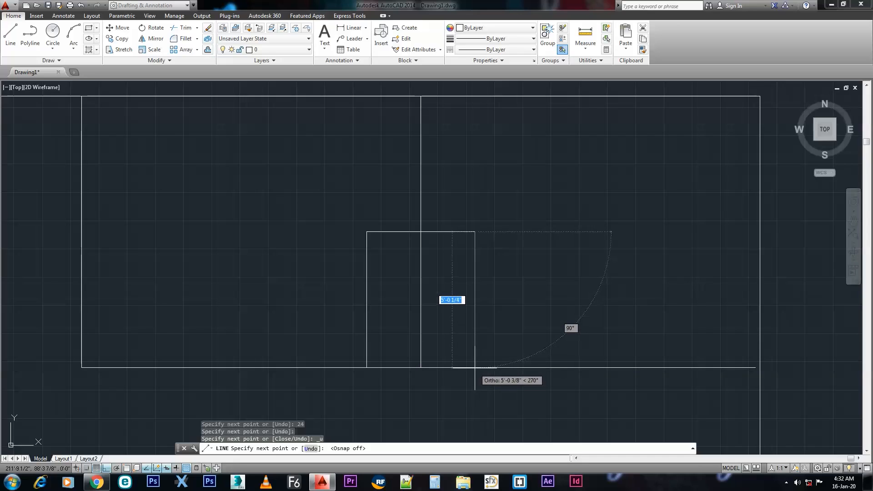
click(478, 366)
key(Escape)
Step: Delete the short 24" segment lying on the bottom edge inside the small central rectangle
scroll(527, 307, down, 2)
scroll(477, 295, up, 4)
click(405, 349)
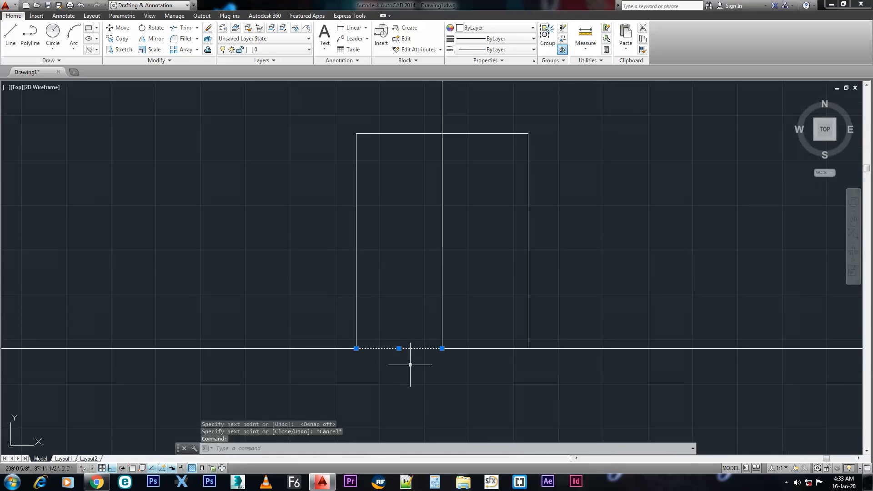
key(Delete)
scroll(415, 367, down, 1)
scroll(402, 353, up, 1)
middle_drag(401, 353, 402, 362)
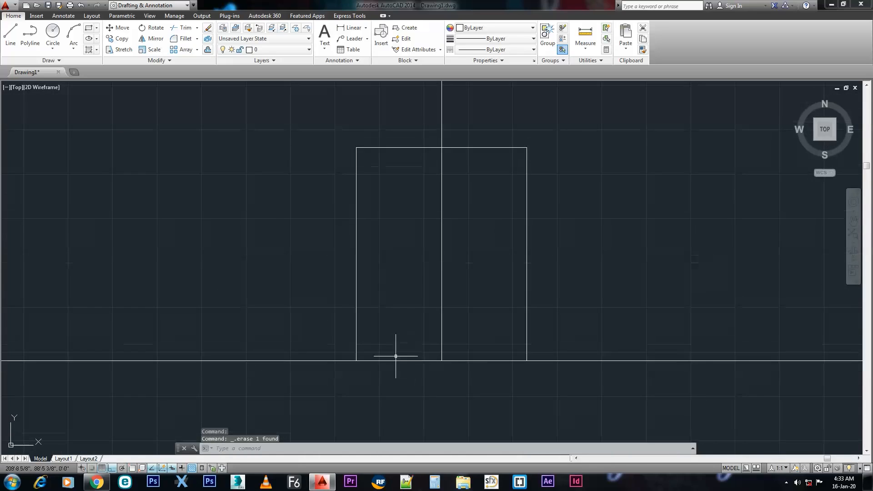
scroll(446, 285, down, 1)
scroll(447, 262, up, 1)
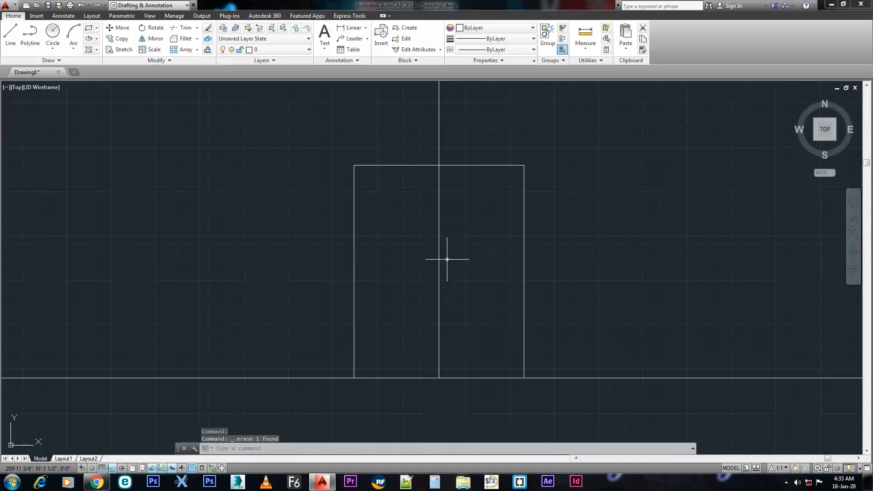
Step: Stretch the dividing line's lower end up to the small rectangle's top edge
click(437, 273)
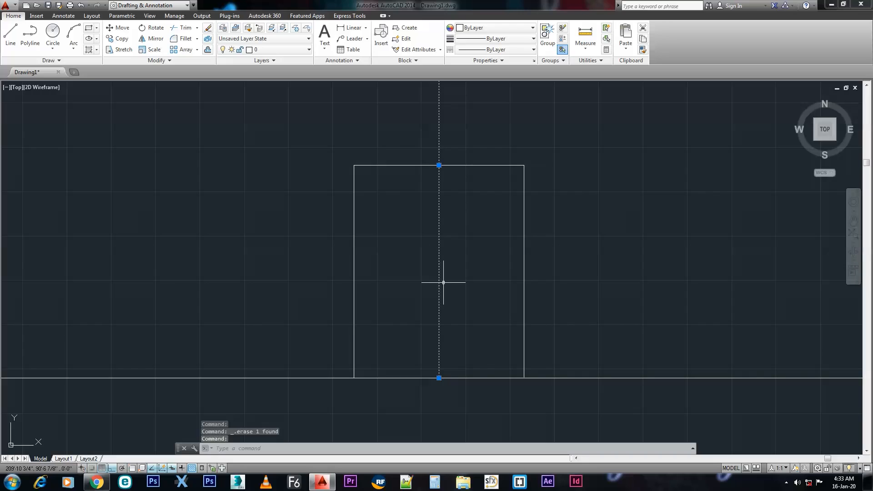
click(439, 377)
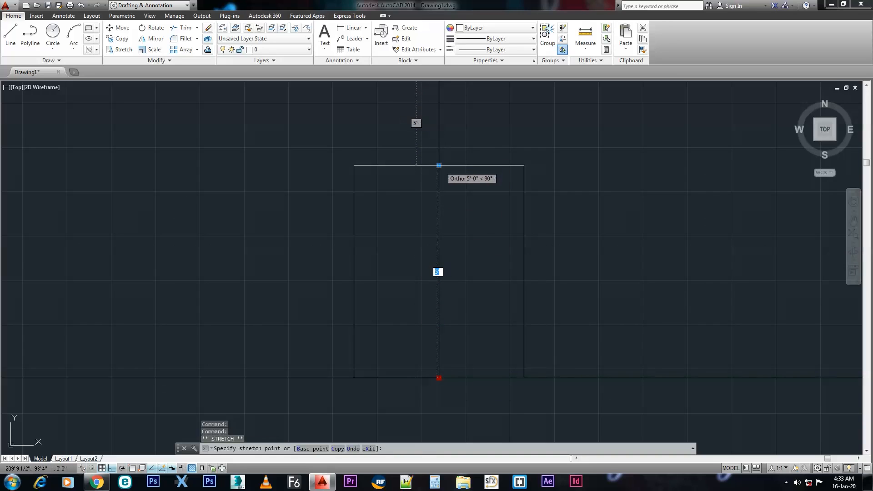
key(Escape)
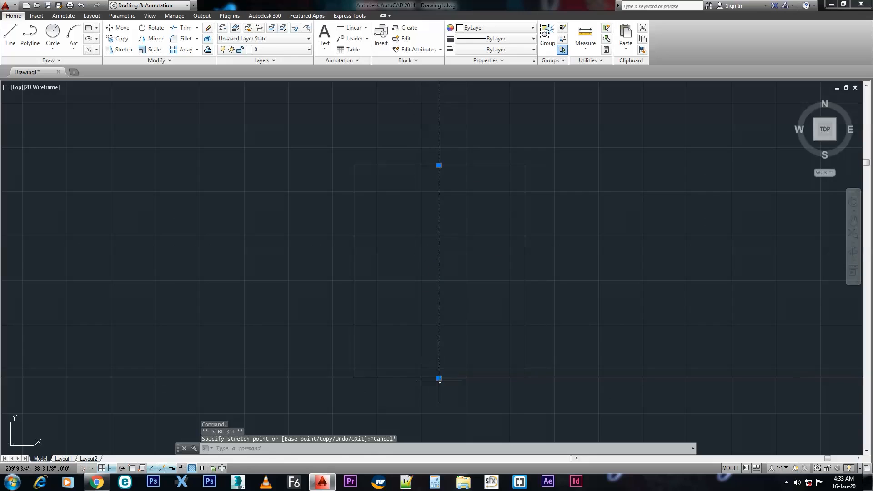
click(439, 378)
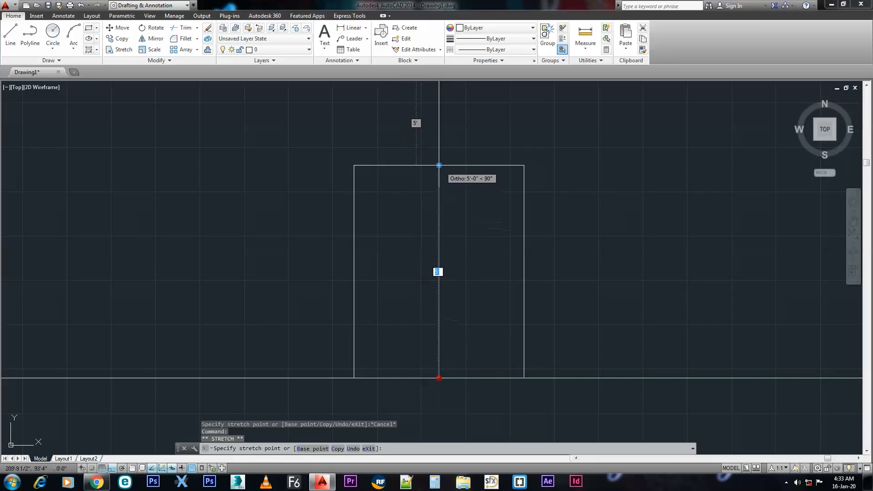
key(Return)
scroll(487, 293, down, 3)
key(Escape)
scroll(483, 288, up, 3)
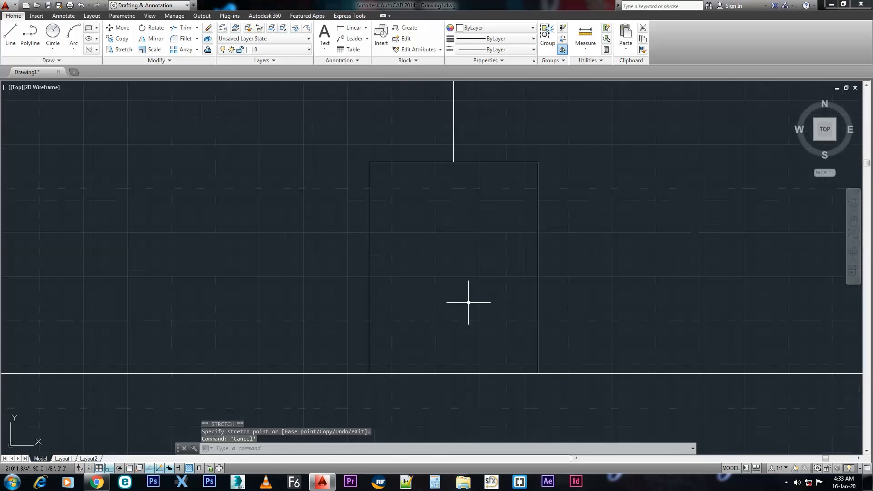
Step: Delete the upper-right rectangle's full-length bottom edge line
click(451, 374)
scroll(493, 341, down, 5)
scroll(497, 346, up, 4)
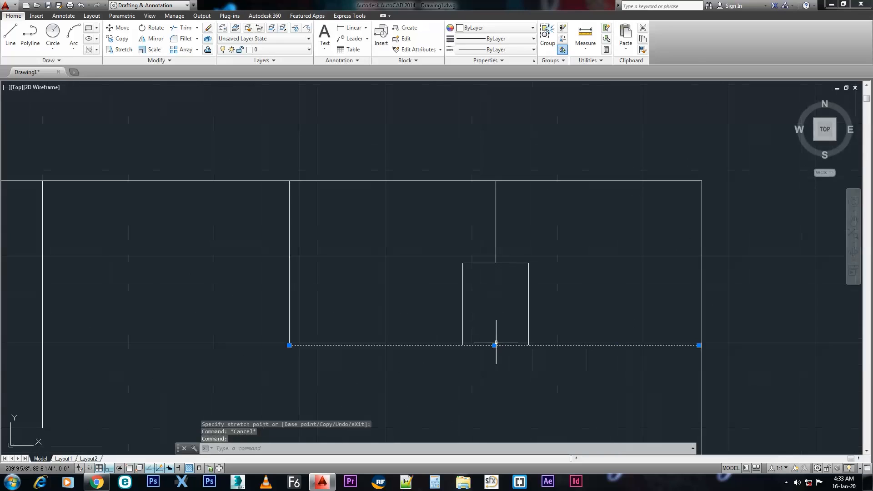
middle_drag(470, 301, 458, 270)
scroll(448, 292, up, 2)
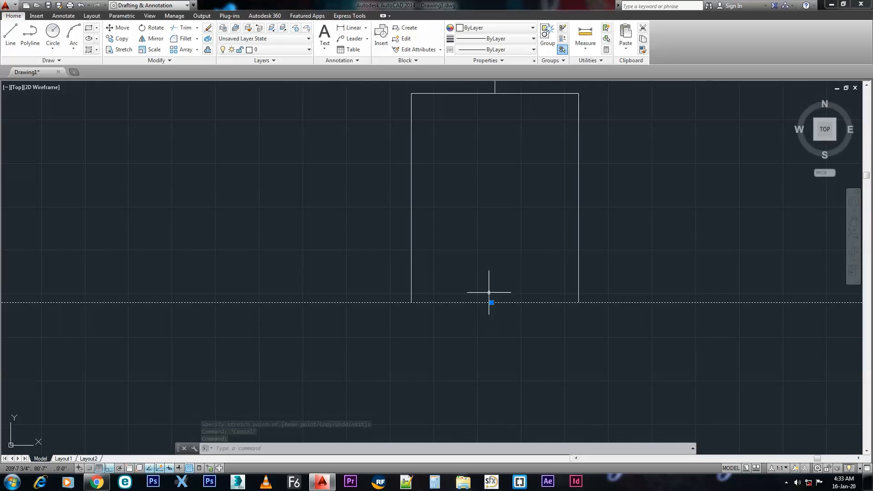
key(Escape)
scroll(466, 329, down, 2)
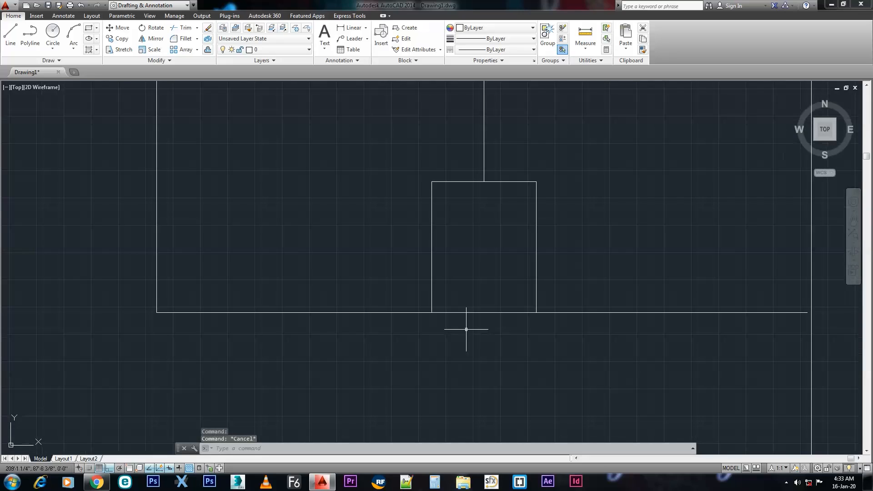
click(478, 315)
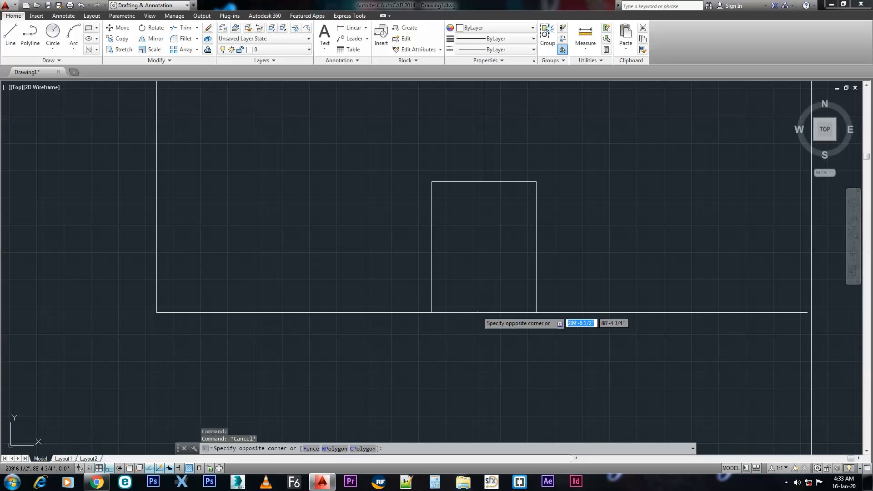
click(487, 313)
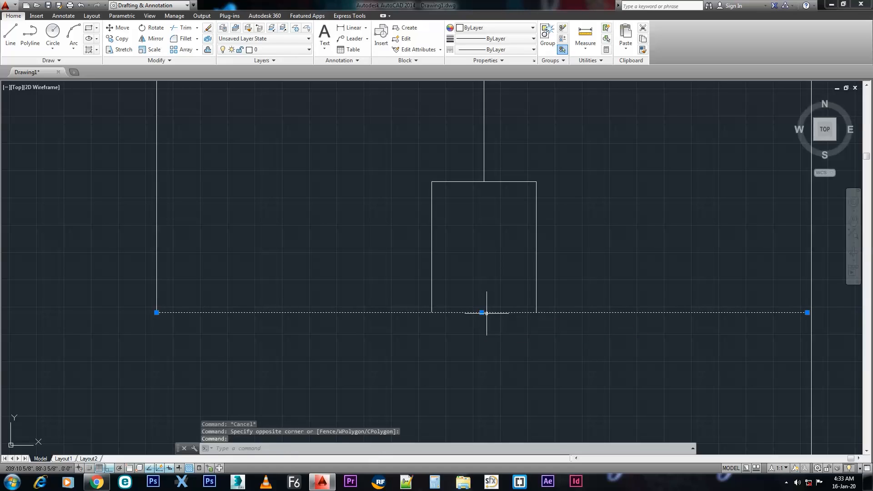
key(Delete)
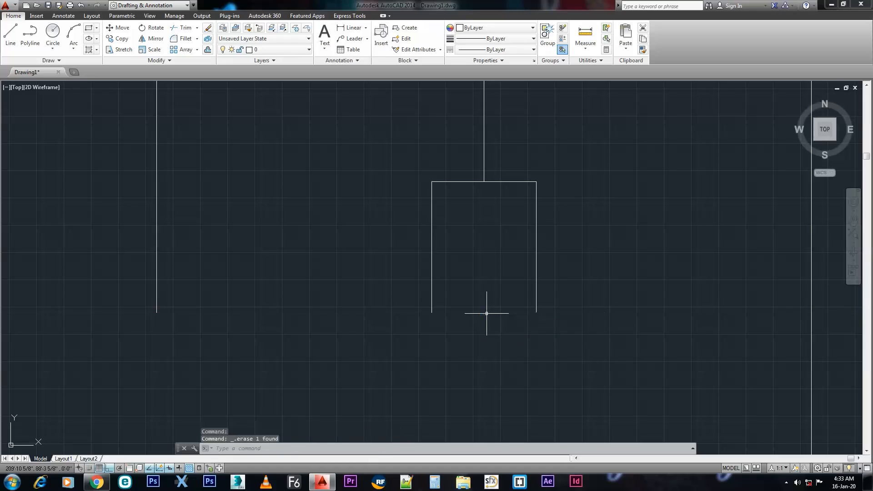
Step: Turn object snap on and draw a line from the upper-right rectangle's lower-left corner to the lower end of the small rectangle's left side
click(10, 33)
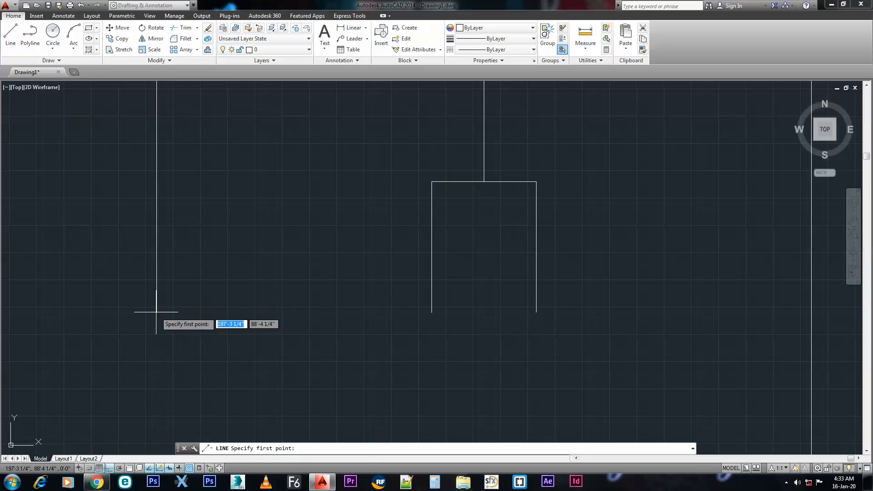
key(F3)
click(156, 312)
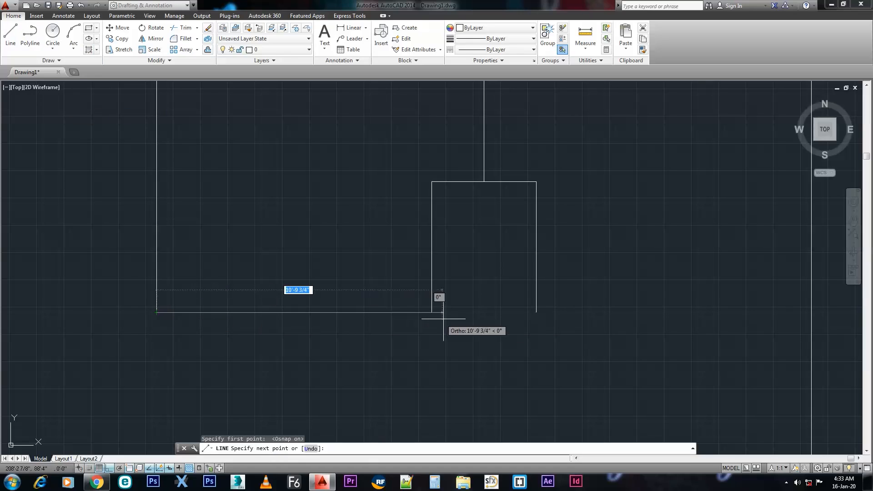
click(430, 317)
key(Escape)
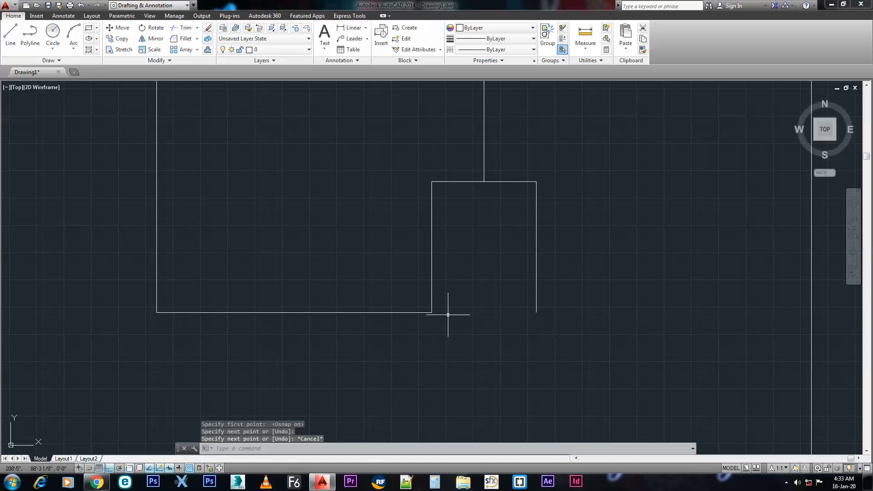
Step: Try to draw a line from the lower end of the small rectangle's right side to the square's right side with object snap on
key(space)
click(537, 312)
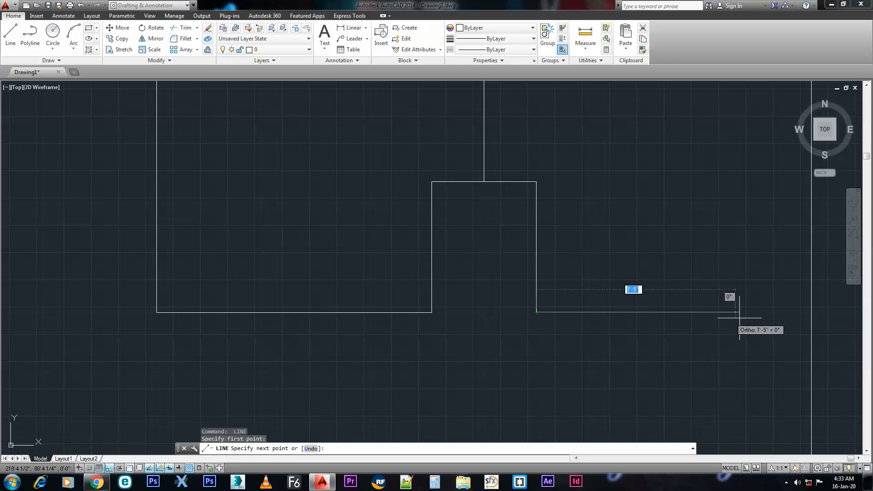
click(546, 316)
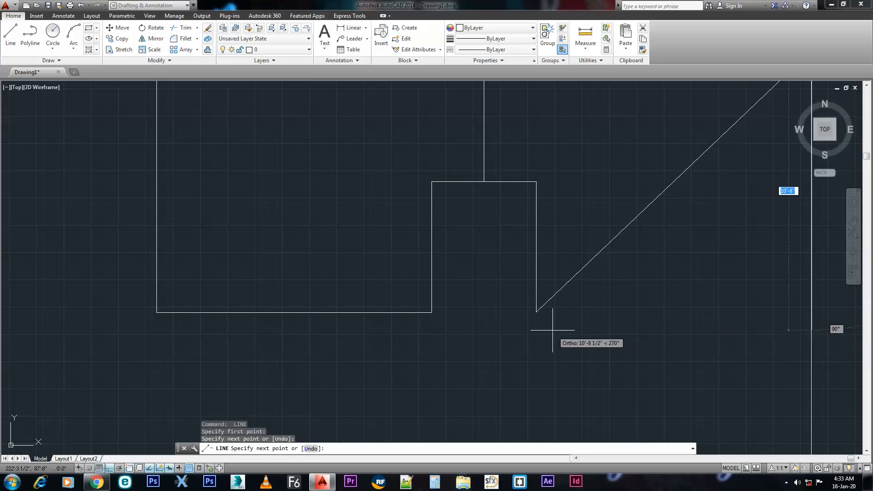
key(Escape)
key(ctrl+z)
Step: Draw a horizontal line from the small rectangle's lower-right end to the square's right side, turning object snap off for the end point
scroll(568, 332, down, 2)
scroll(447, 278, up, 3)
click(10, 33)
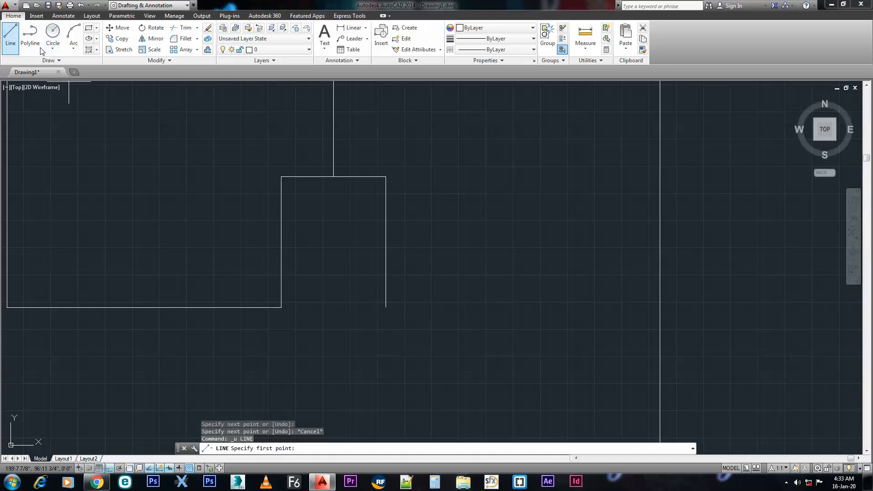
click(386, 307)
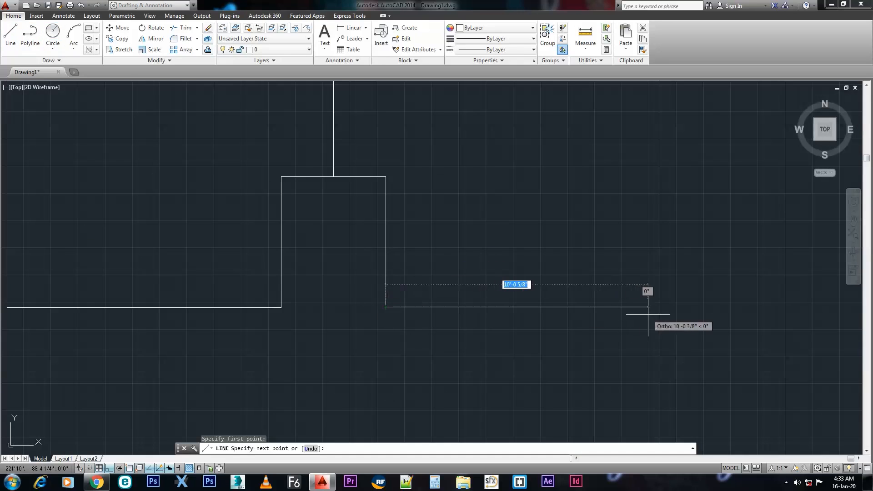
click(661, 306)
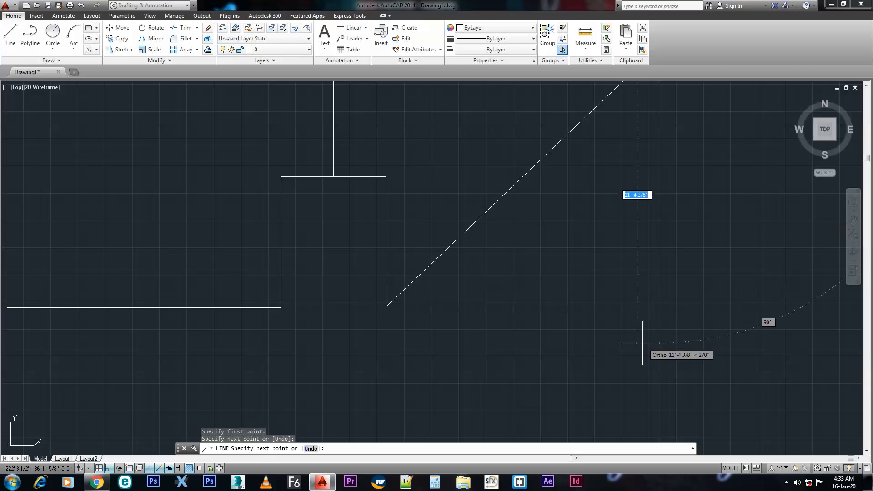
key(ctrl+z)
key(F3)
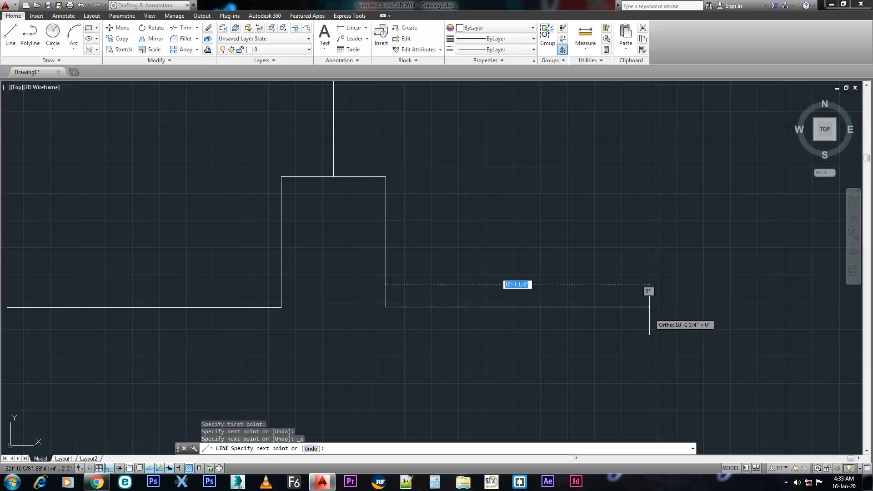
click(660, 307)
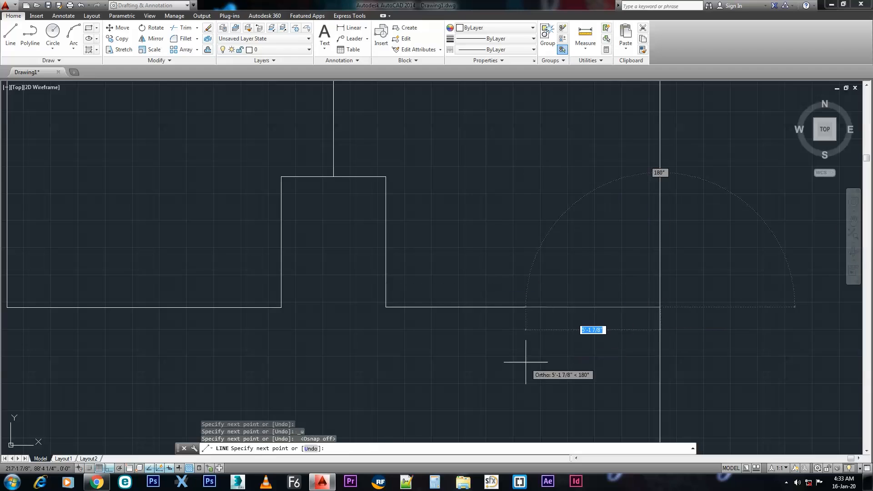
key(Escape)
Step: Stretch the overshooting end of the new horizontal line back to the square's right side
scroll(602, 337, down, 2)
scroll(602, 337, down, 6)
scroll(628, 350, up, 12)
scroll(470, 340, down, 1)
middle_drag(470, 340, 659, 430)
scroll(236, 230, down, 3)
middle_drag(236, 230, 403, 266)
scroll(393, 217, up, 6)
scroll(397, 182, up, 1)
middle_drag(397, 182, 445, 321)
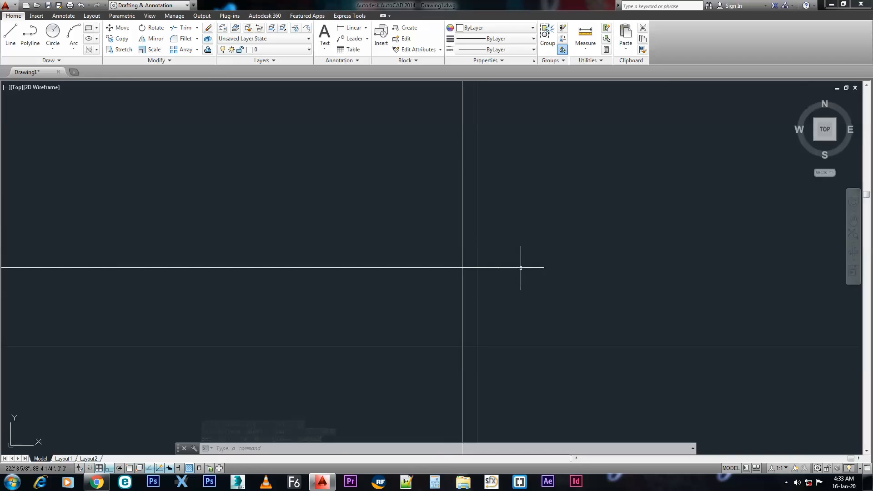
click(536, 269)
click(544, 268)
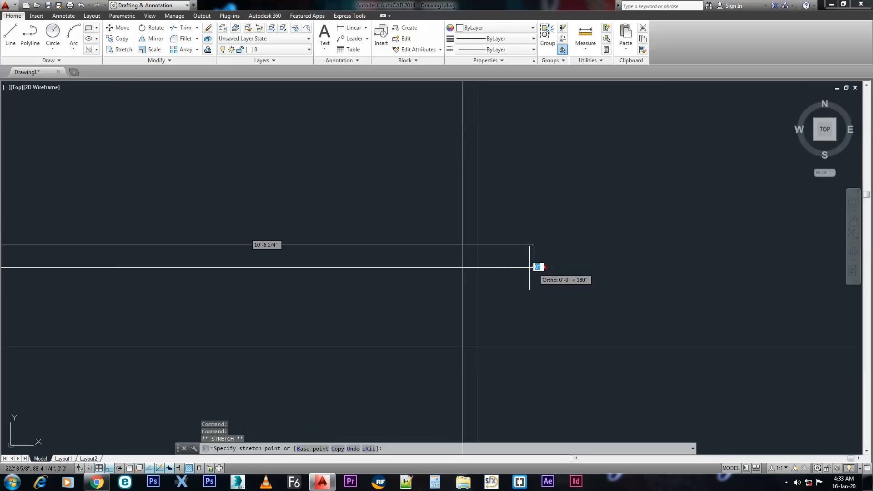
click(462, 267)
key(Escape)
Step: Examine the notched upper-right rectangle and its position within the whole square
scroll(518, 291, down, 4)
middle_drag(509, 302, 572, 307)
middle_drag(384, 310, 410, 281)
scroll(410, 282, up, 4)
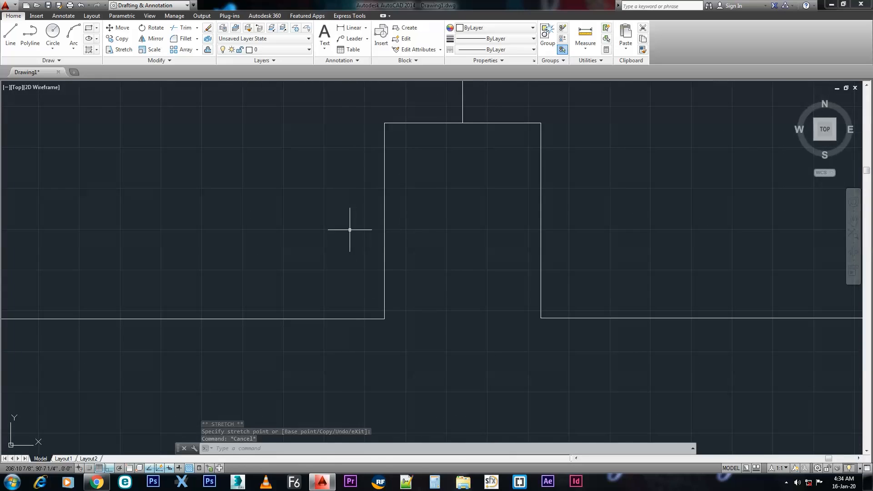
scroll(553, 225, down, 3)
middle_drag(533, 251, 472, 204)
scroll(467, 265, down, 1)
scroll(467, 236, up, 2)
middle_drag(460, 124, 484, 223)
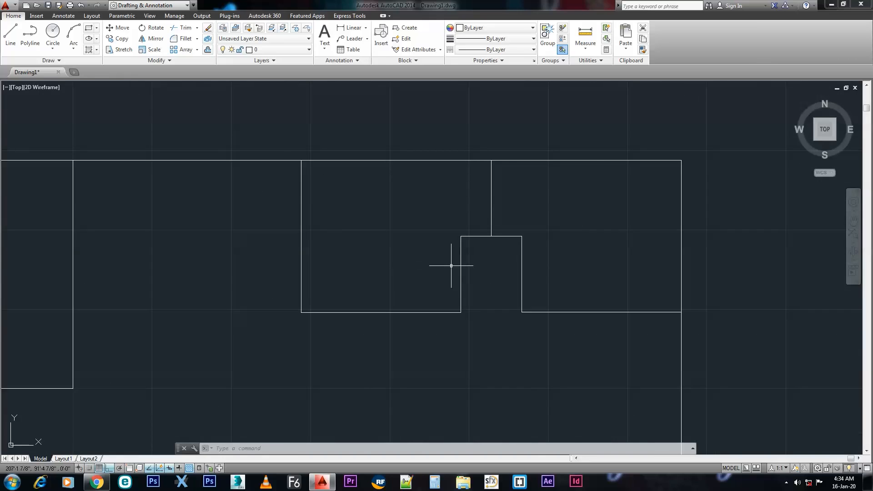
scroll(451, 266, down, 2)
scroll(419, 173, up, 2)
scroll(423, 244, down, 1)
middle_drag(407, 224, 400, 201)
scroll(400, 201, up, 1)
scroll(443, 191, down, 1)
scroll(458, 307, down, 1)
middle_drag(458, 308, 395, 247)
scroll(293, 309, up, 1)
scroll(324, 264, down, 1)
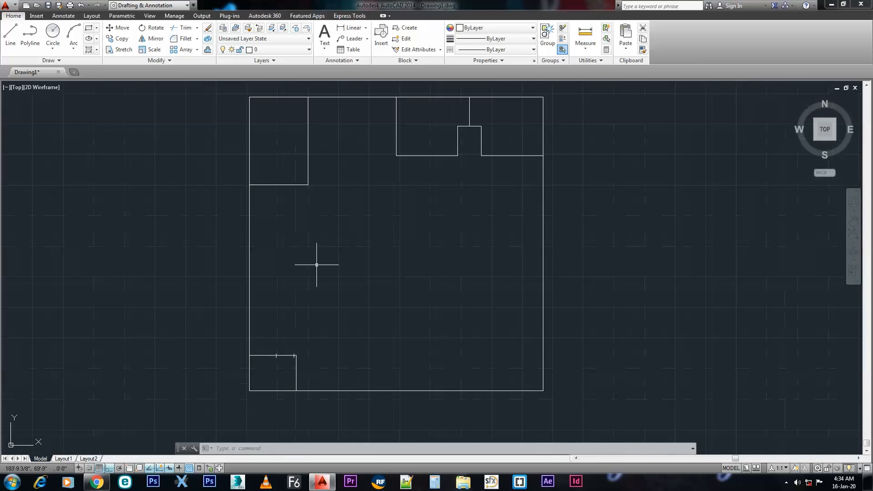
middle_drag(297, 169, 286, 230)
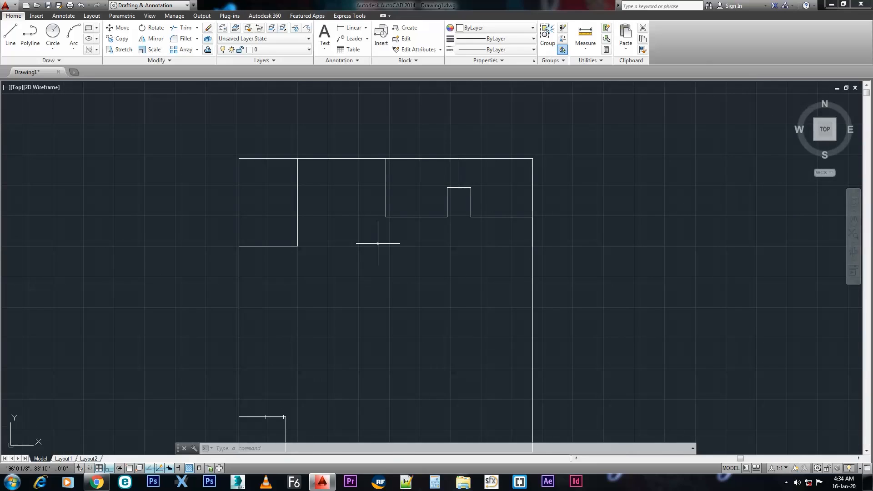
middle_drag(350, 219, 380, 228)
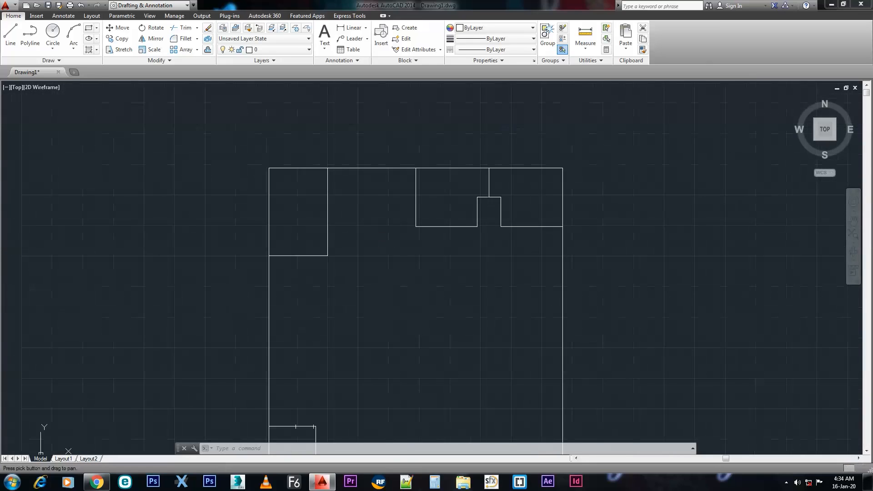
Step: Review the drafting settings and enable all object snap modes
right_click(129, 470)
click(150, 426)
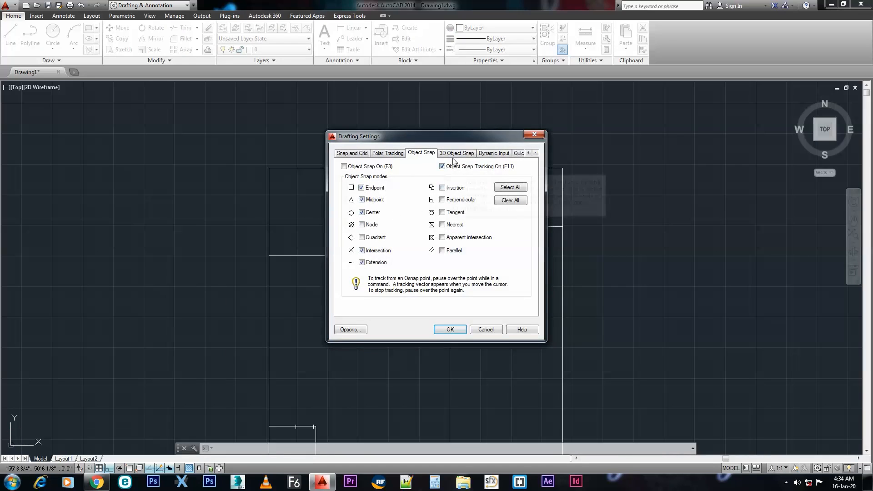
click(384, 154)
click(358, 154)
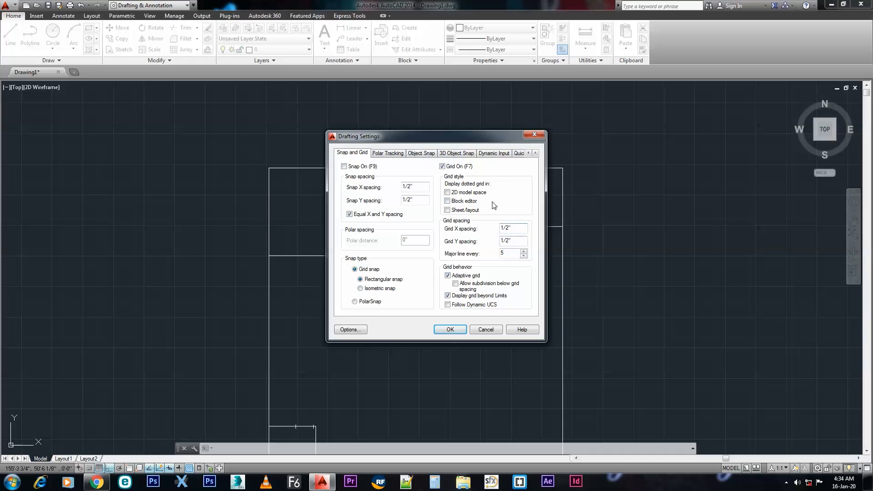
click(416, 154)
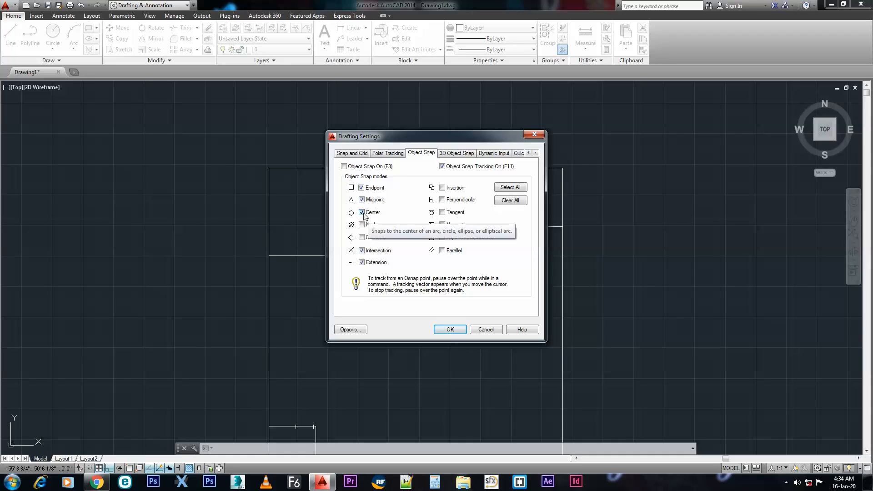
click(363, 213)
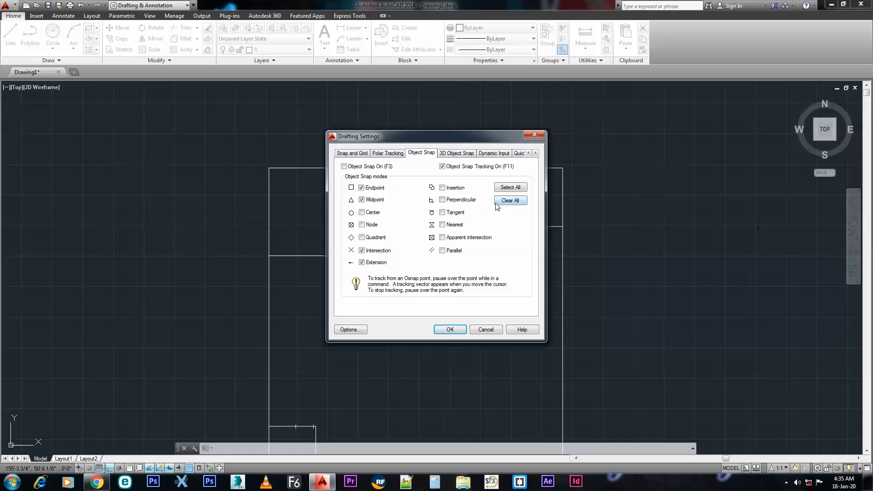
click(510, 188)
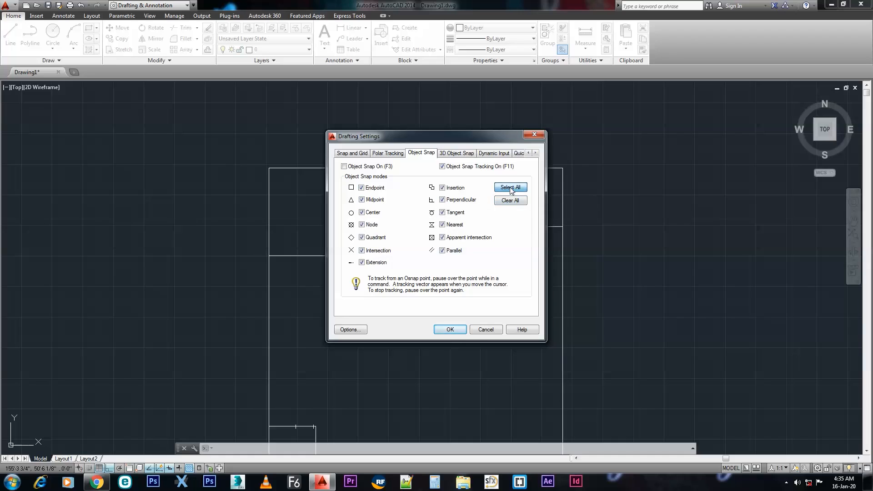
click(450, 331)
Step: Turn object snap on and draw a horizontal line from the midpoint of the square's left side across to its right side
click(10, 34)
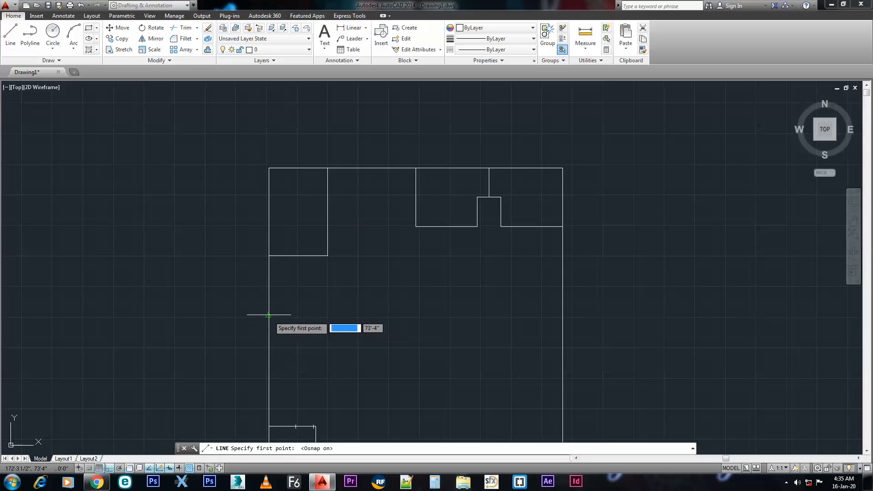
click(269, 314)
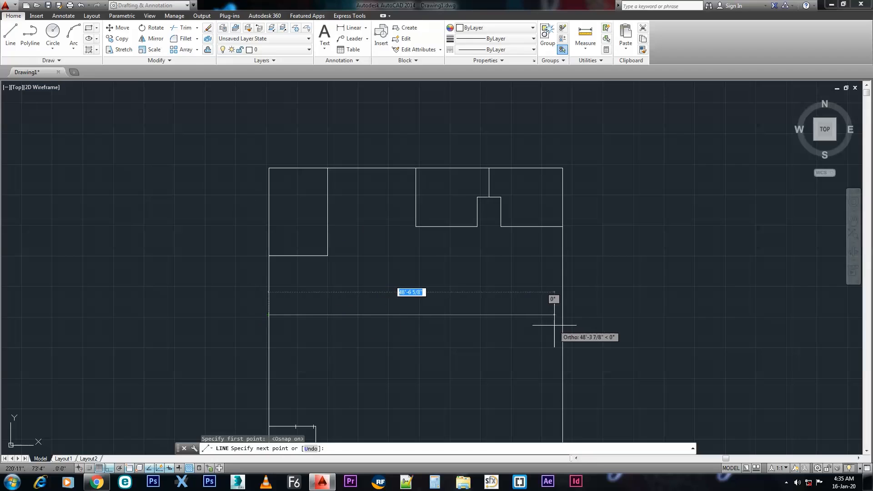
click(563, 314)
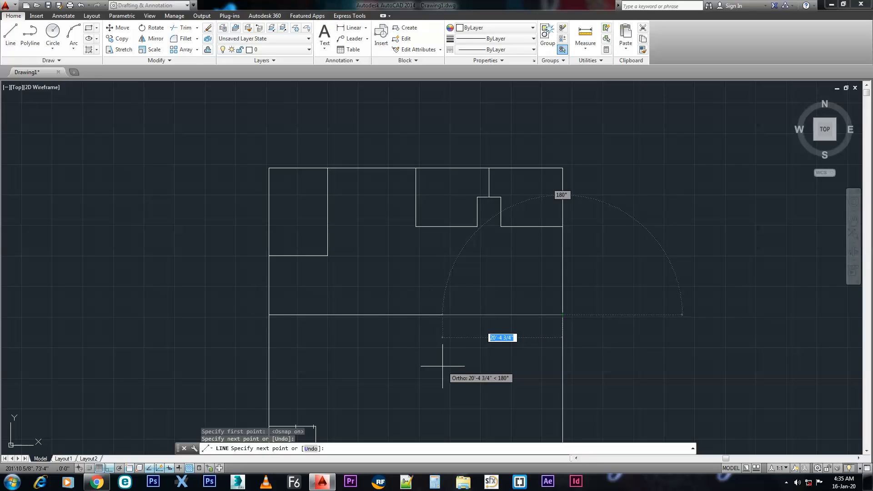
key(Escape)
Step: Examine the square with its horizontal dividing line and the rectangle in its lower-left corner
scroll(440, 367, down, 4)
scroll(449, 376, up, 2)
middle_drag(448, 343, 448, 252)
scroll(424, 248, up, 3)
scroll(415, 283, up, 3)
scroll(415, 282, down, 3)
scroll(456, 241, down, 1)
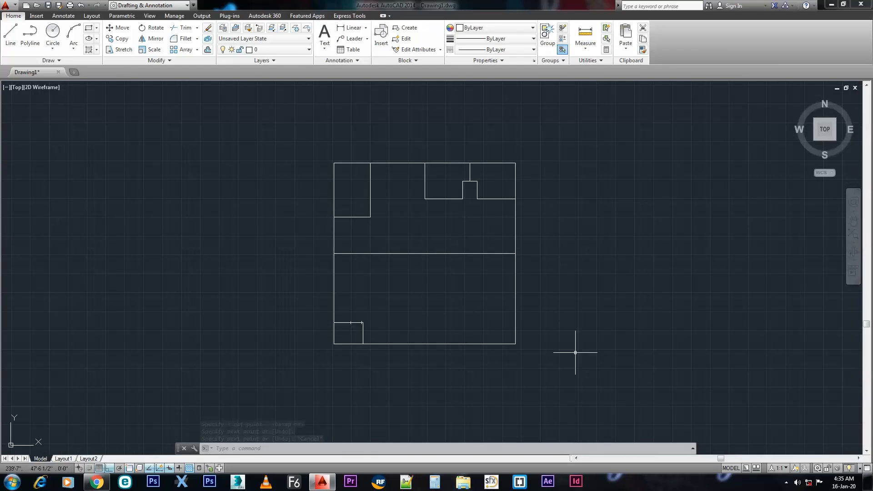
scroll(399, 187, up, 3)
middle_drag(456, 201, 449, 220)
scroll(448, 220, down, 3)
middle_drag(462, 252, 450, 203)
middle_drag(506, 216, 396, 216)
scroll(296, 172, up, 2)
middle_drag(330, 190, 395, 225)
scroll(314, 211, up, 2)
scroll(380, 217, down, 2)
middle_drag(438, 233, 431, 217)
scroll(414, 182, down, 2)
scroll(345, 190, up, 2)
middle_drag(391, 339, 391, 265)
scroll(351, 333, up, 2)
middle_drag(373, 321, 325, 293)
scroll(297, 291, up, 2)
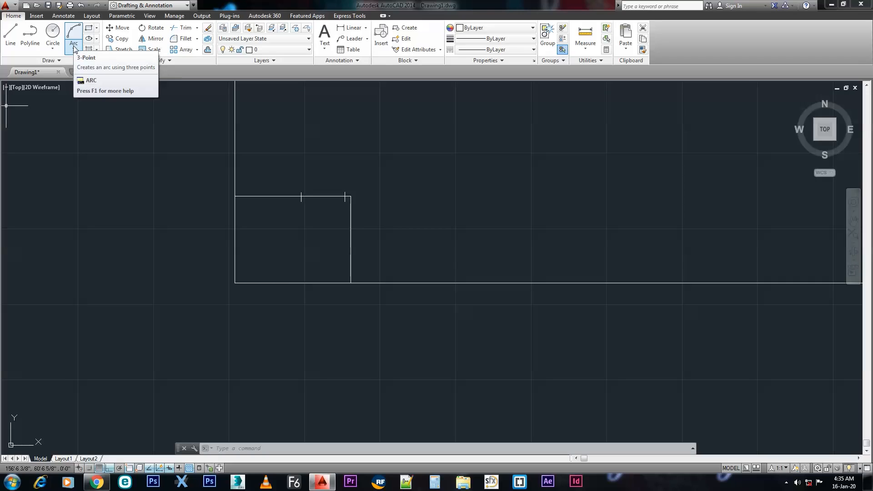
Step: Draw a helper line along the lower-left rectangle's bottom edge, starting at the square's lower-left corner
click(10, 32)
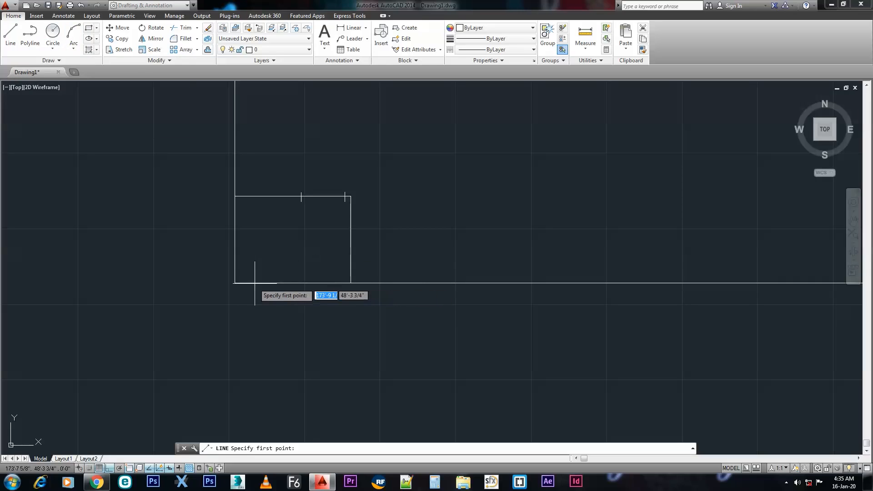
click(234, 283)
text(3)
key(Return)
key(Escape)
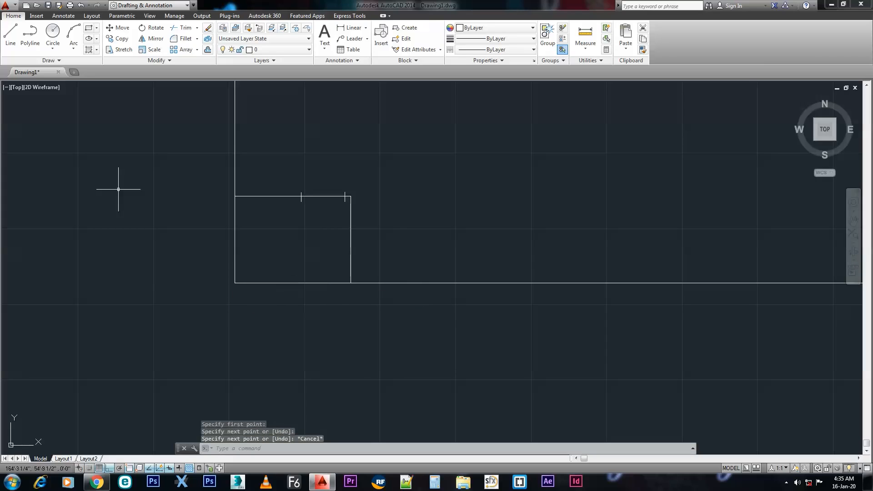
Step: Try starting a line from the helper line's midpoint, and delete the helper line
click(10, 33)
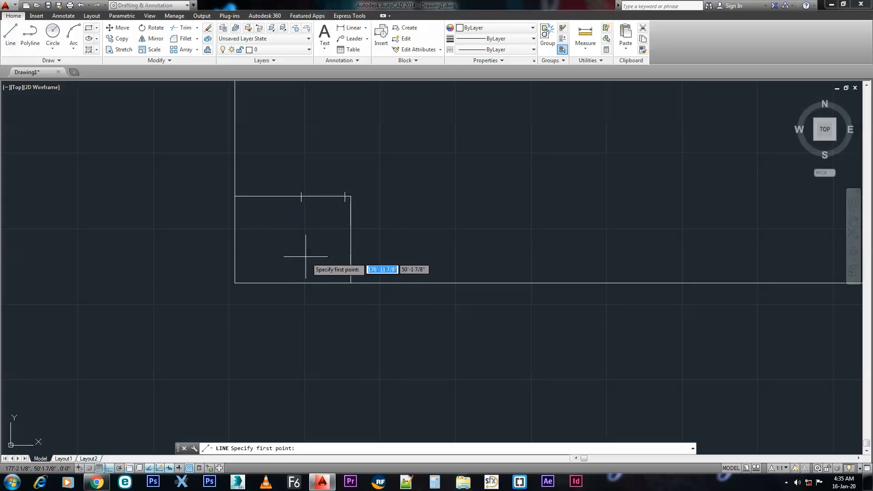
click(293, 283)
key(Escape)
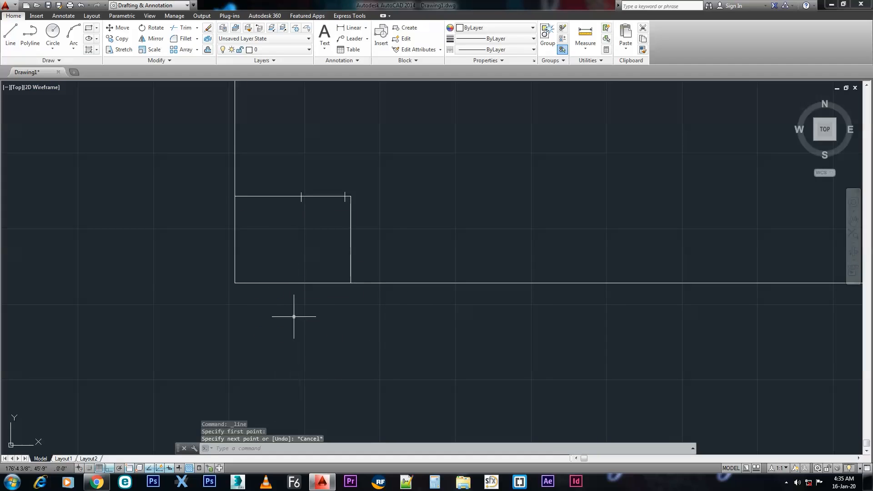
click(296, 283)
key(Delete)
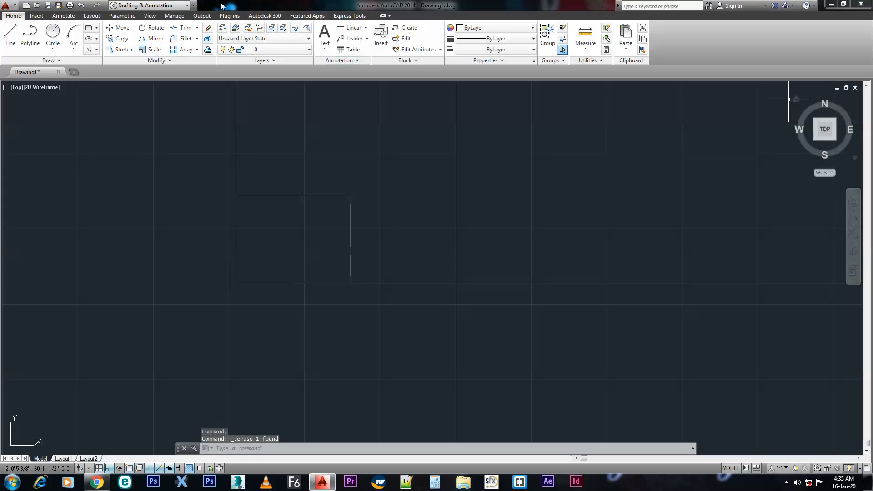
Step: Draw a vertical line downward from the Mid Between 2 Points of the lower-left rectangle's two bottom corners
click(10, 33)
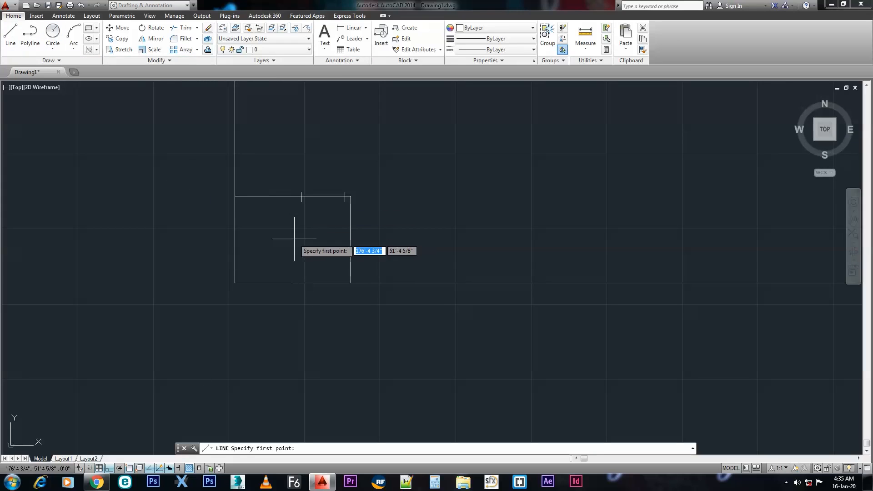
shift+right_click(293, 239)
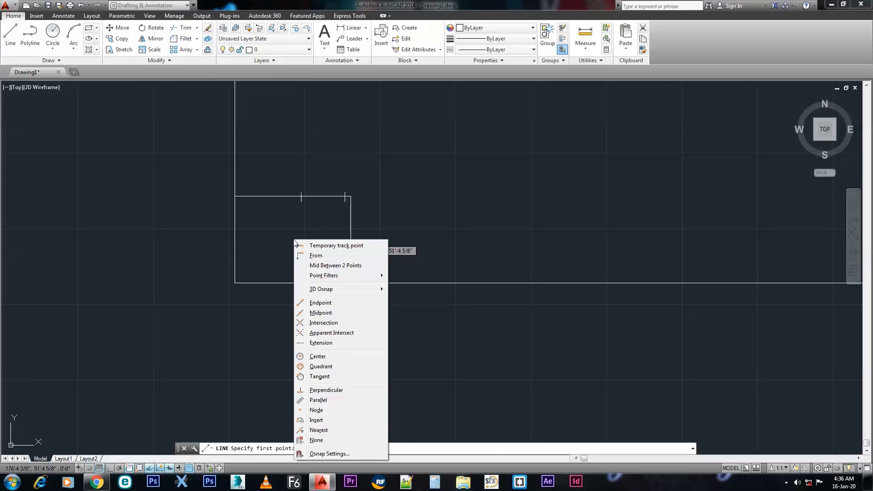
click(335, 266)
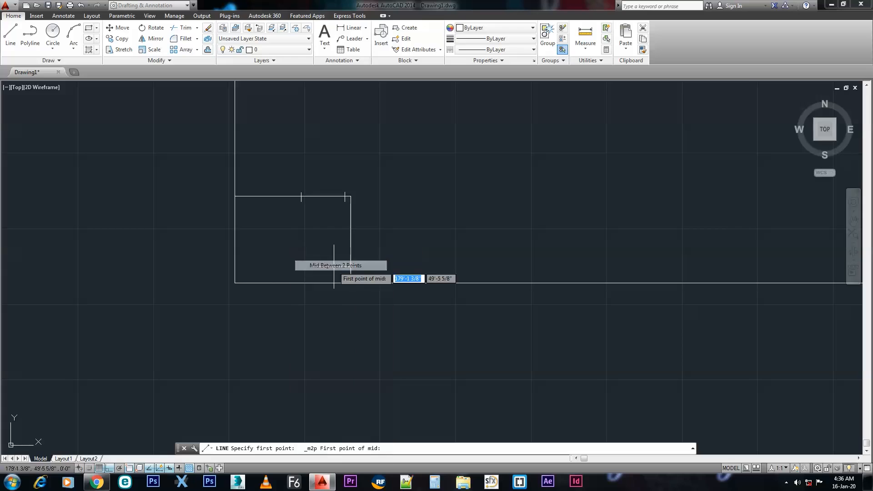
click(234, 283)
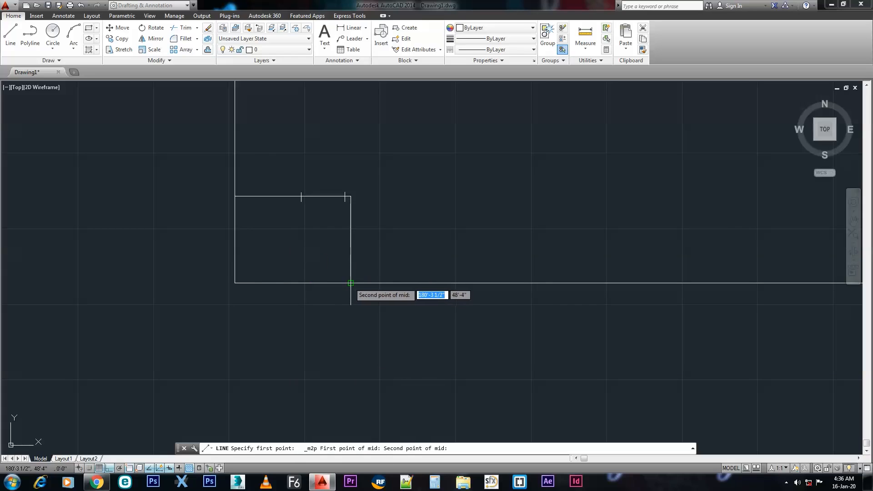
click(351, 283)
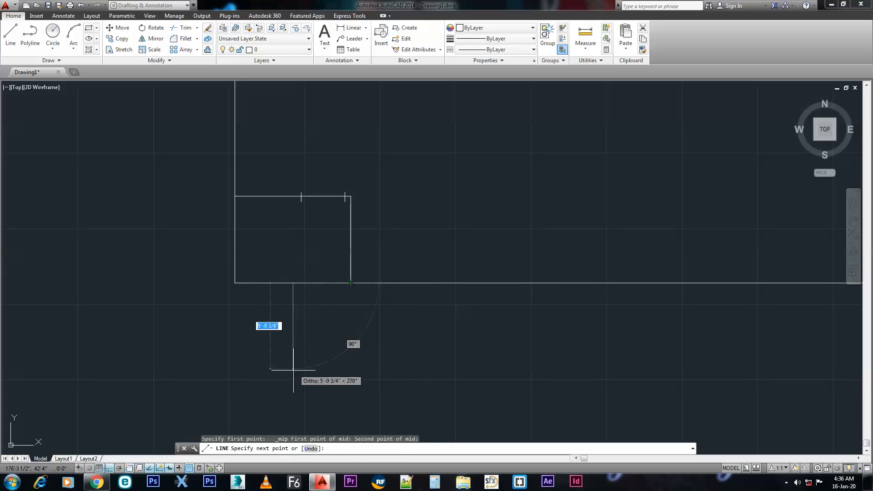
click(295, 397)
key(Escape)
scroll(323, 322, up, 1)
scroll(357, 278, down, 1)
scroll(331, 278, up, 1)
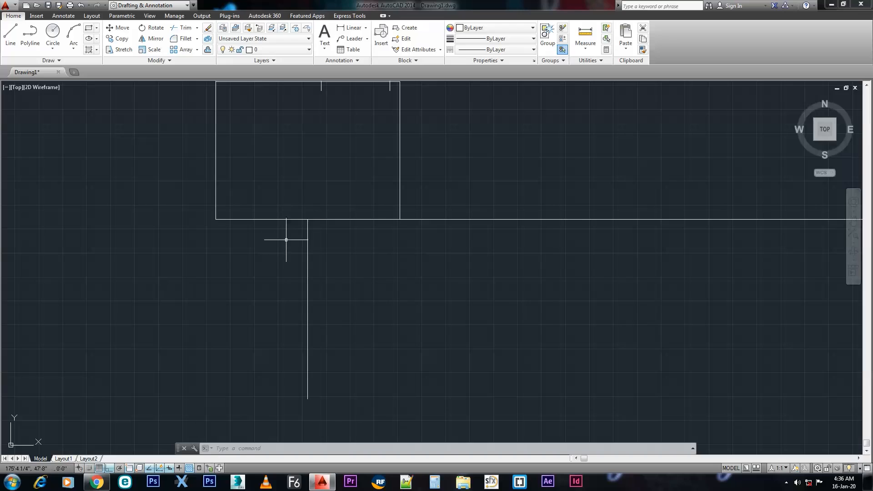
click(11, 34)
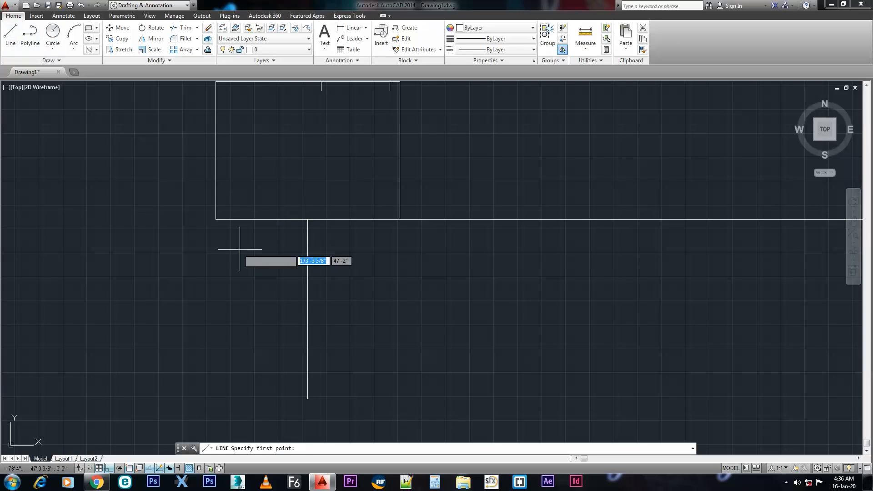
click(216, 219)
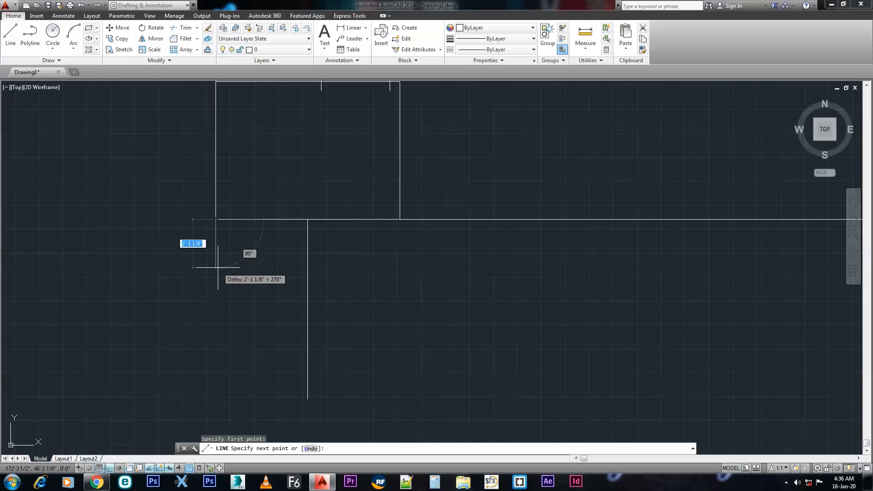
key(Escape)
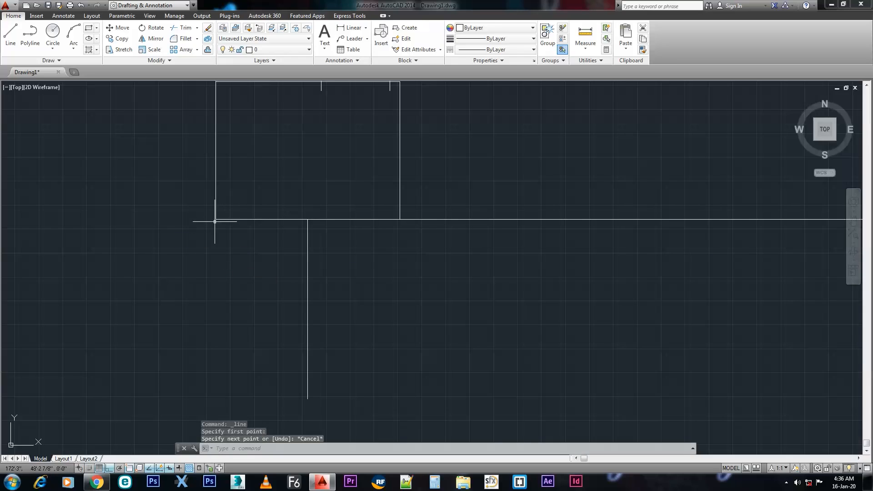
Step: Draw a line between the lower-left rectangle's two bottom corners and undo it
key(Return)
click(215, 219)
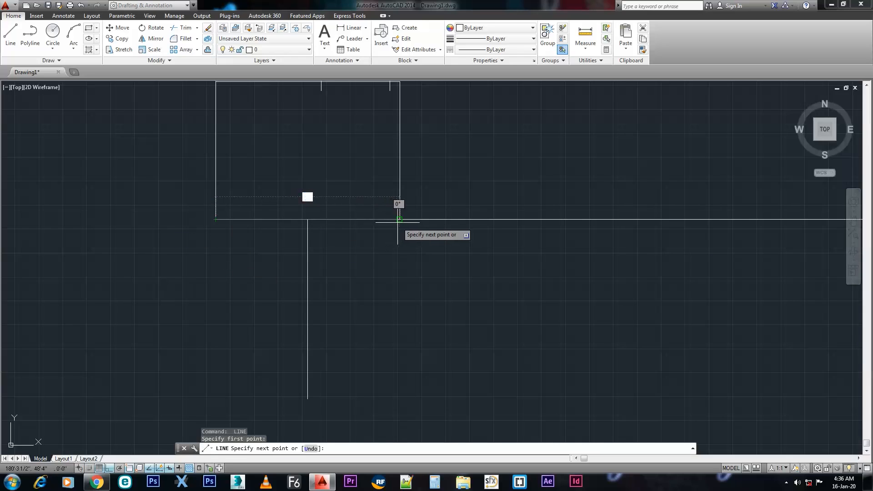
key(Escape)
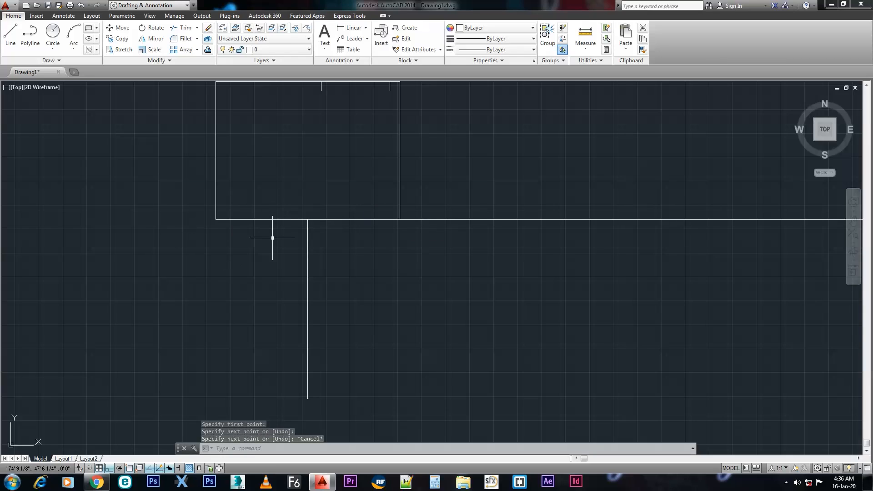
key(ctrl+z)
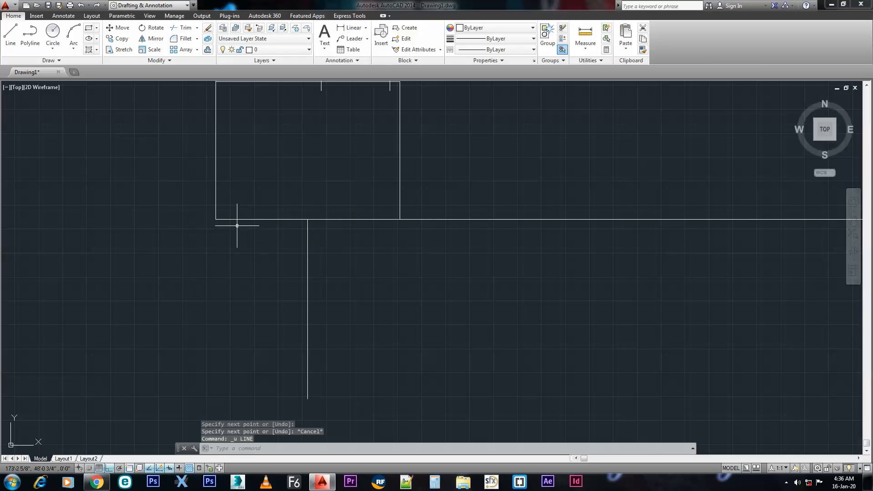
Step: Start a stepped line at the lower-left rectangle's bottom-left corner: 10" down, right to just past the rectangle's width, and 10" down again
click(10, 36)
click(216, 219)
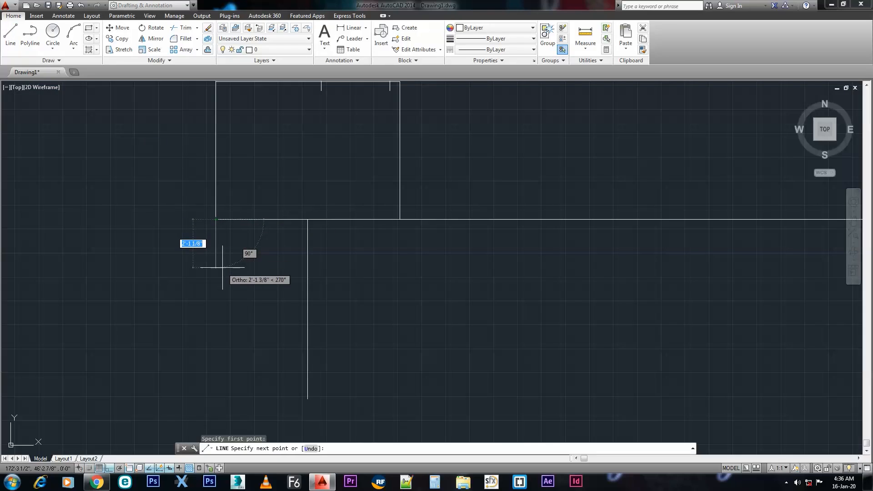
text(10)
key(Return)
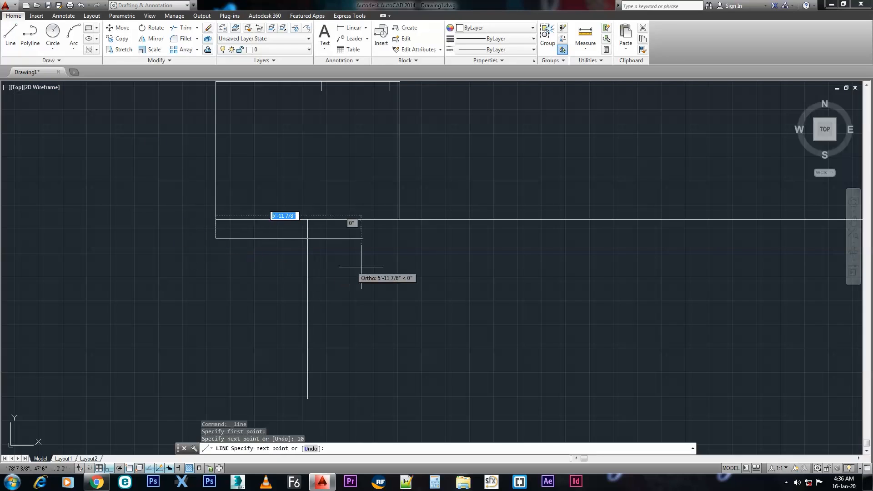
click(409, 240)
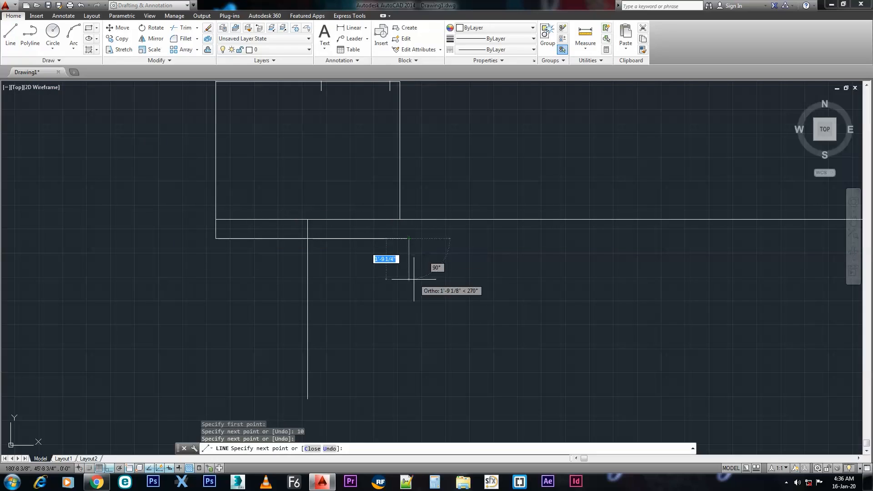
text(10)
key(Return)
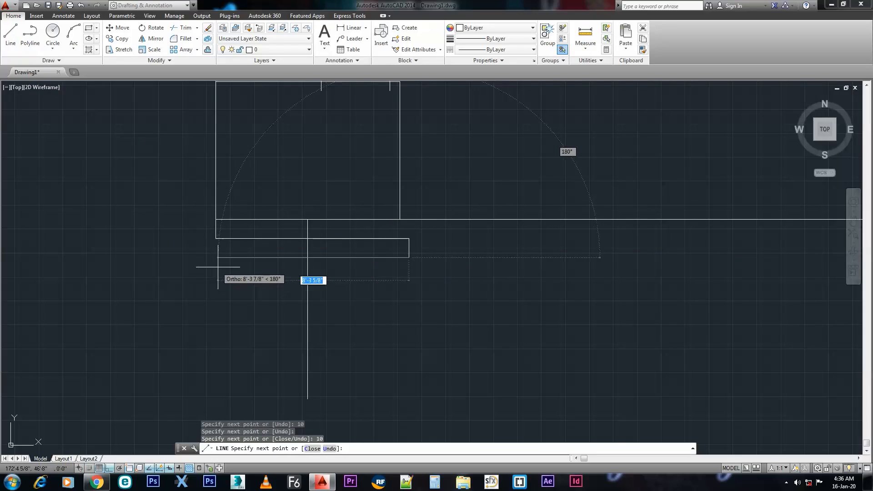
Step: Continue the stepped line with three horizontal runs, back left, right and left, separated by 10" downward segments
click(213, 267)
text(10)
key(Return)
click(415, 283)
text(1)
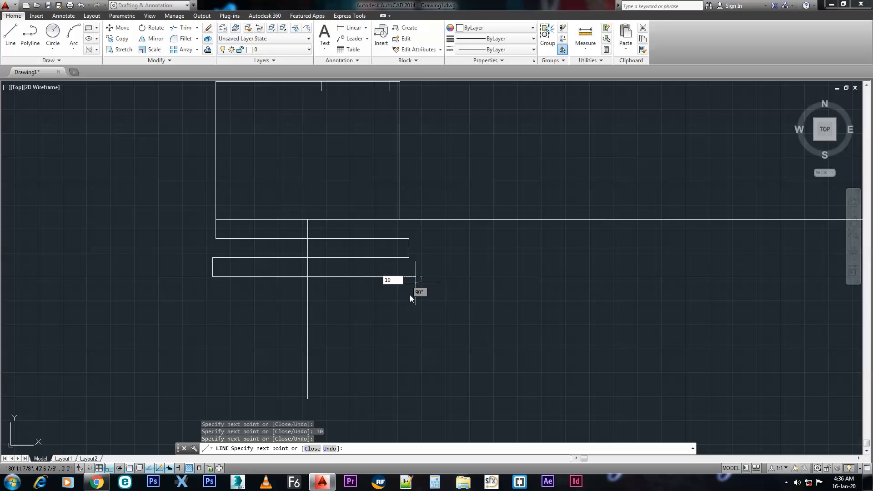
text(0)
key(Return)
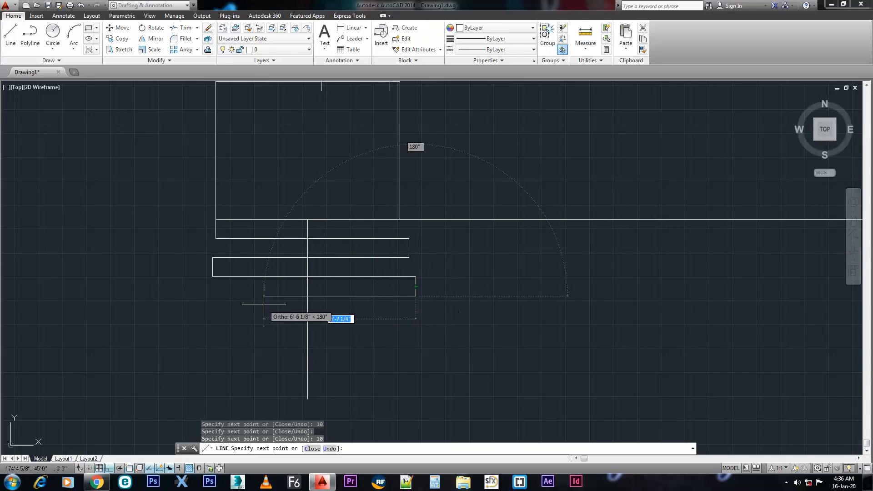
click(214, 296)
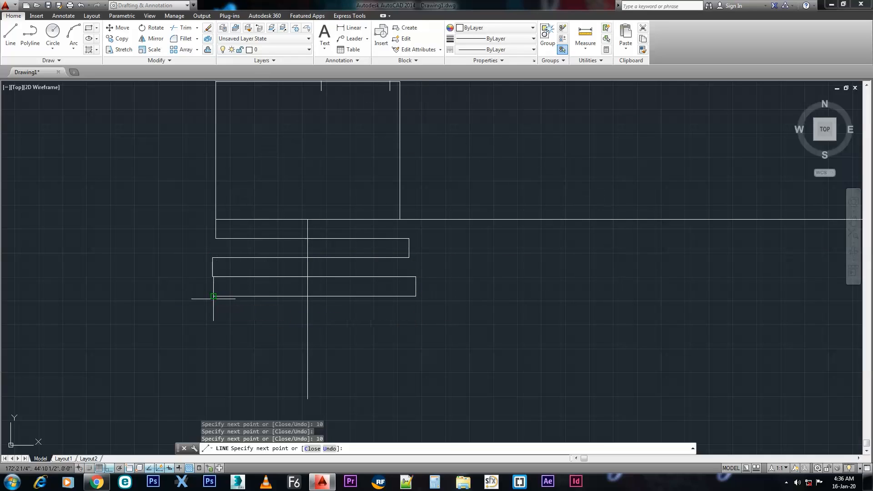
key(Escape)
Step: Delete the four short vertical segments of the stepped line, leaving only its horizontal lines
scroll(283, 274, up, 2)
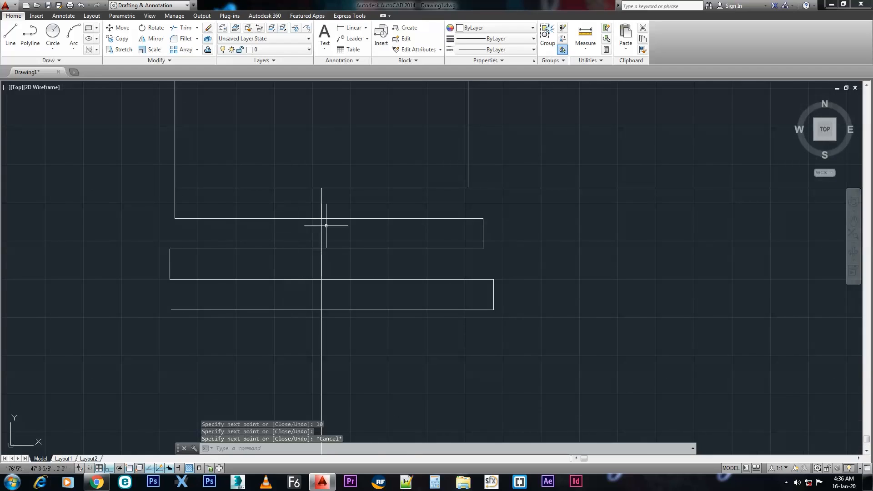
click(177, 204)
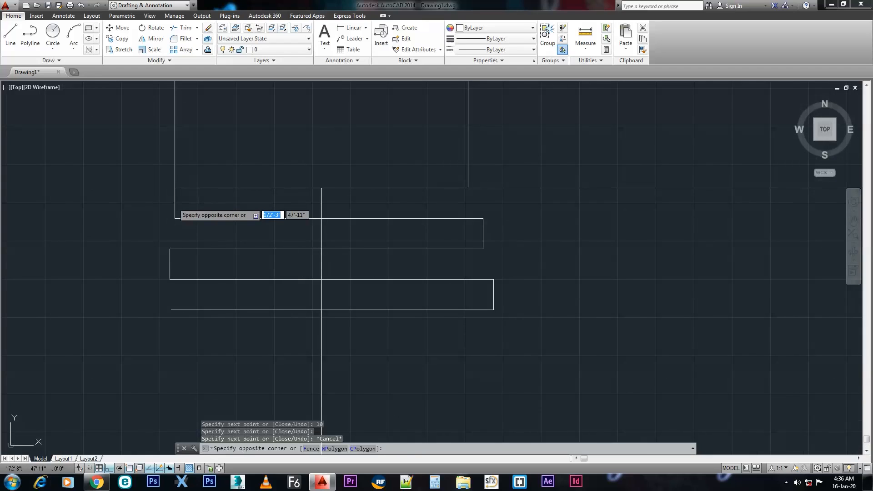
click(173, 199)
key(Delete)
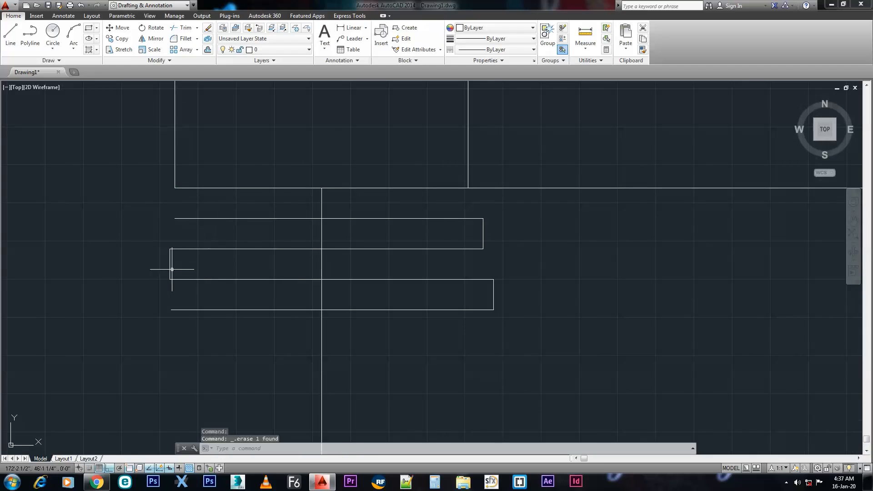
click(169, 264)
key(Delete)
click(493, 296)
key(Delete)
click(483, 233)
key(Delete)
Step: Draw vertical lines downward from the rectangle's two bottom corners, extending past the lowest horizontal line
middle_drag(373, 254, 389, 311)
scroll(376, 283, up, 1)
scroll(376, 282, down, 1)
middle_drag(502, 278, 500, 247)
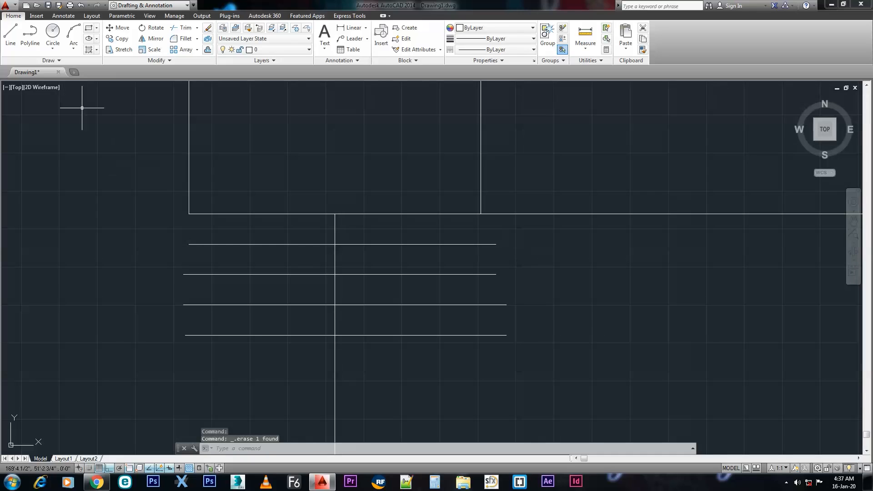
click(12, 33)
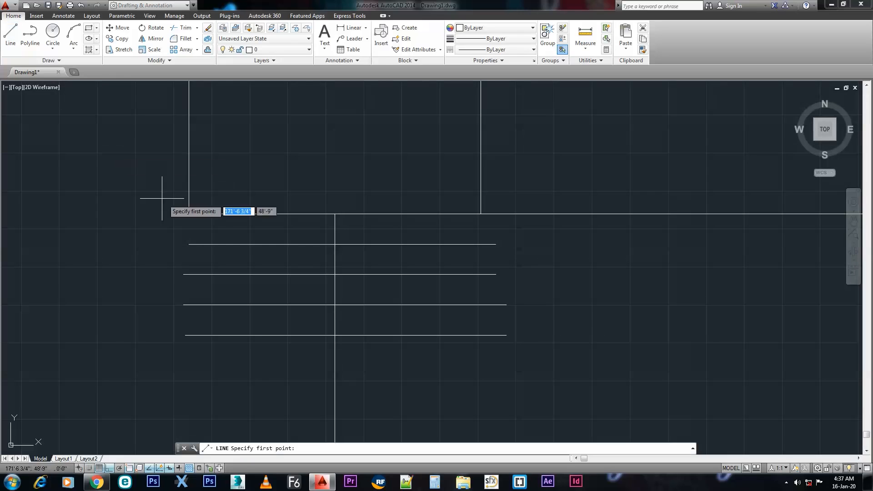
click(189, 214)
click(189, 383)
key(Return)
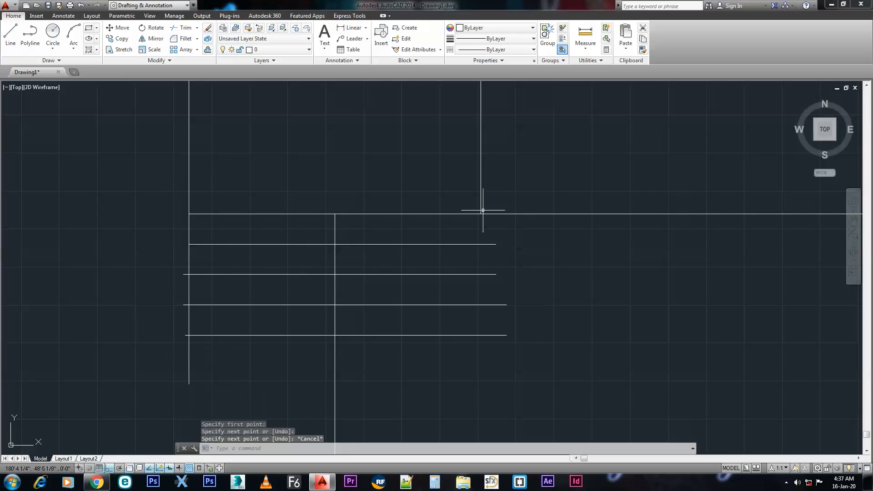
key(Return)
click(480, 213)
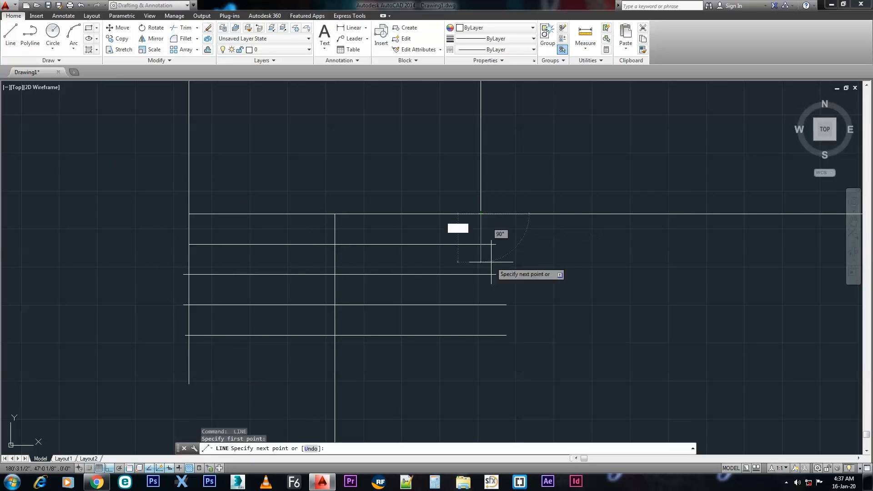
click(481, 390)
key(Return)
Step: Try a Start, Center, End arc between the rectangle's bottom corners, centred where the middle vertical meets the first horizontal line below
scroll(331, 209, up, 2)
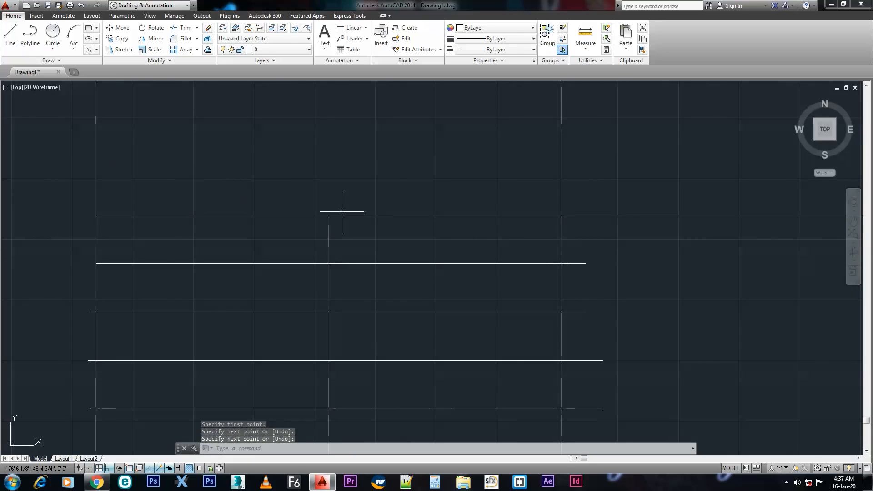
click(74, 47)
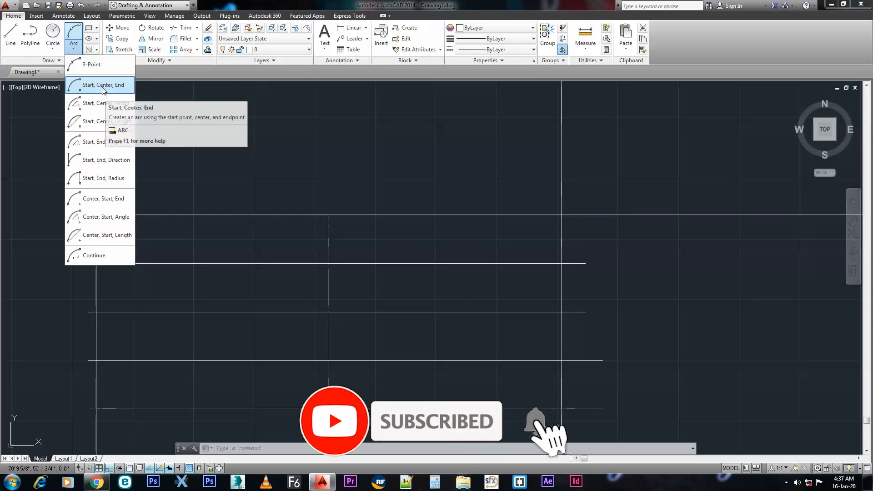
click(103, 85)
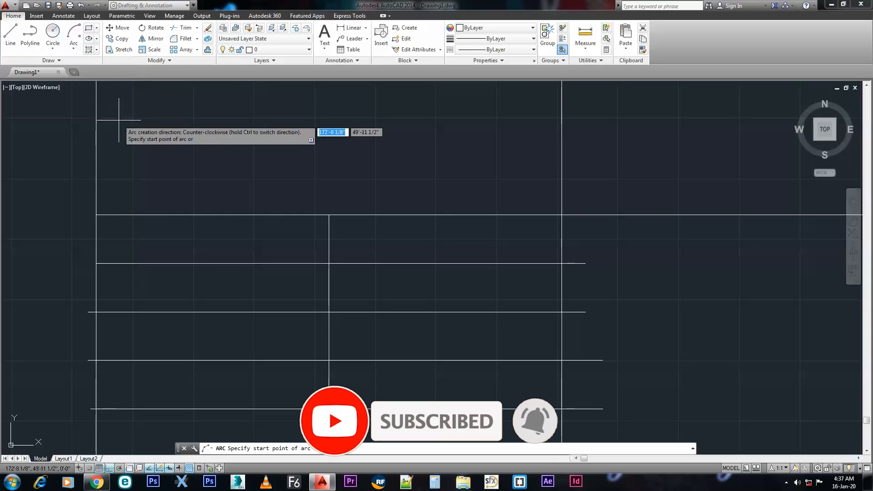
click(96, 215)
click(329, 264)
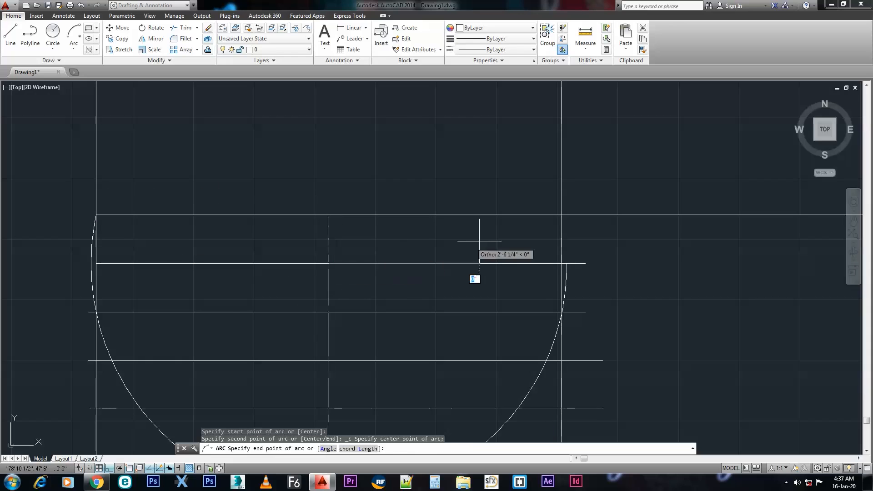
click(562, 215)
scroll(428, 292, down, 3)
scroll(428, 292, up, 4)
scroll(353, 197, up, 2)
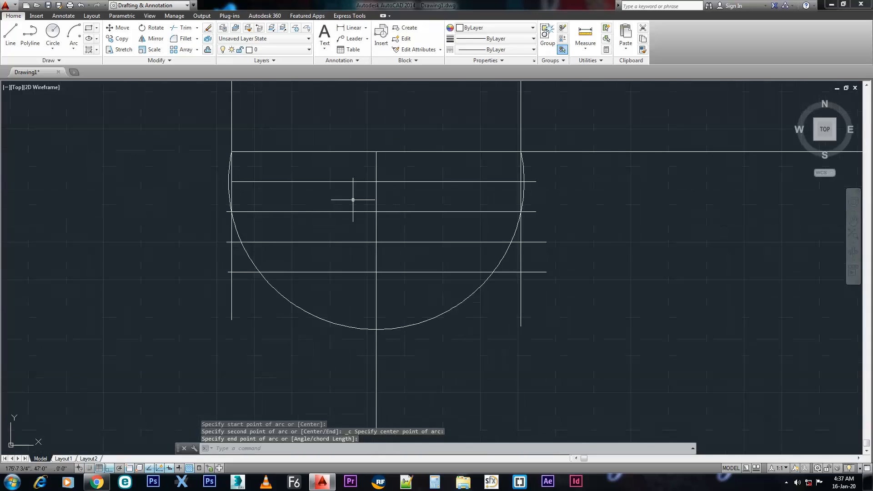
Step: Undo the Start, Center, End arc
key(ctrl+z)
key(ctrl+z)
key(ctrl+z)
key(ctrl+z)
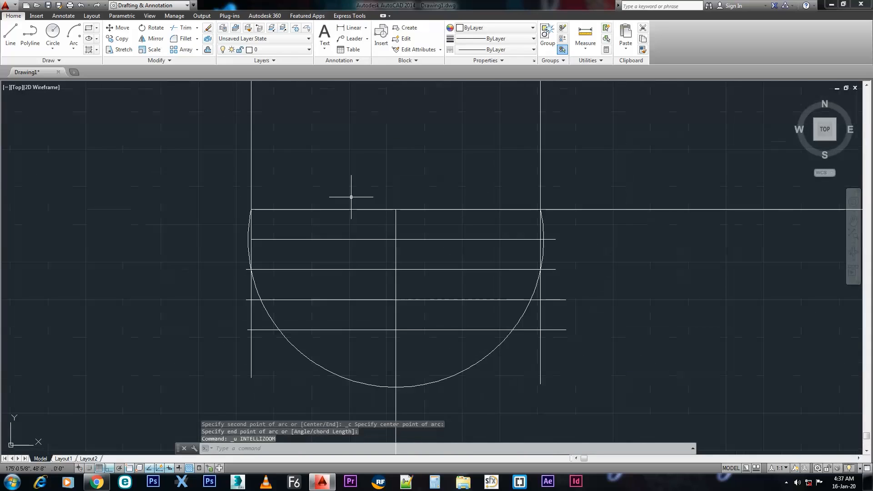
Step: Draw a 3-Point arc between the rectangle's bottom corners, passing through the middle vertical's intersection with the first horizontal line below
scroll(327, 221, up, 2)
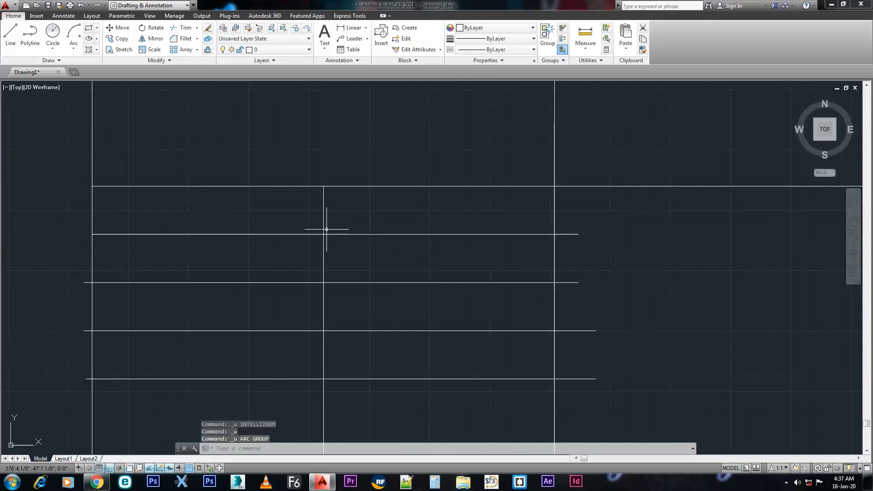
click(74, 52)
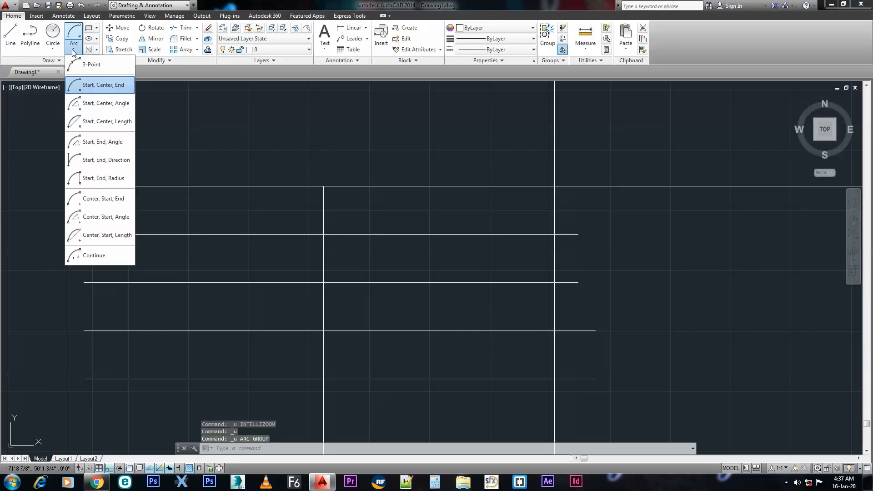
click(89, 64)
click(92, 186)
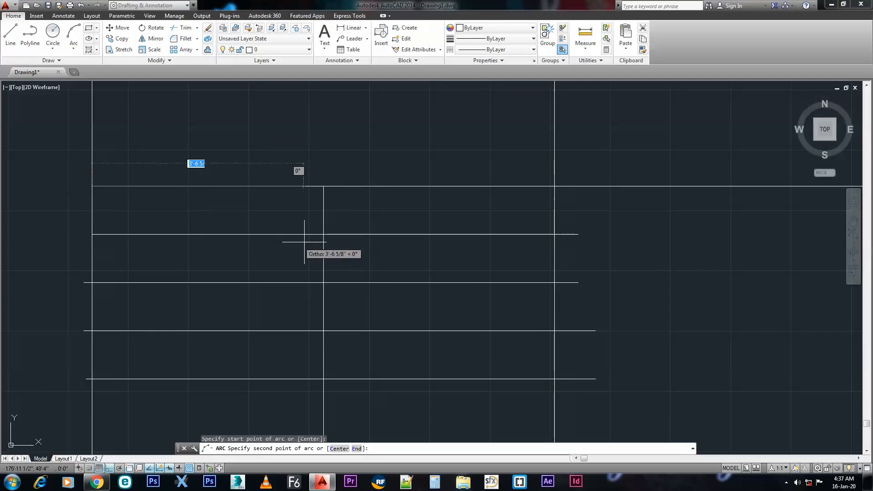
click(323, 234)
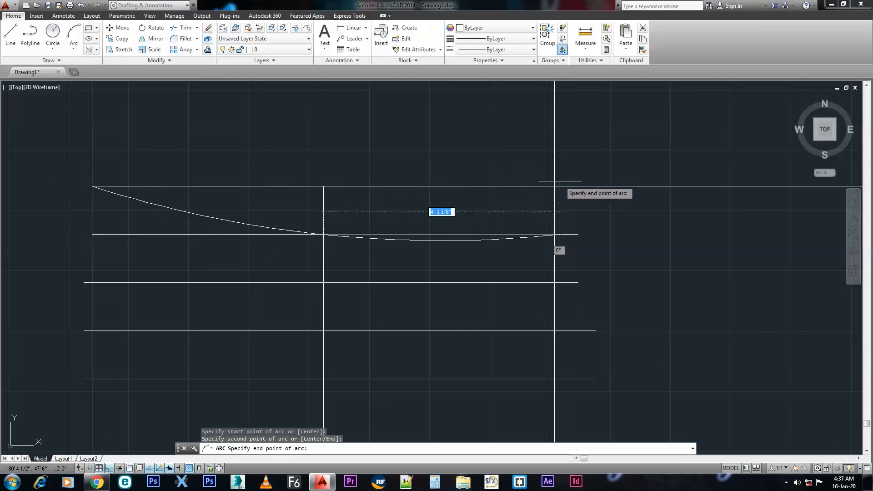
scroll(557, 179, up, 5)
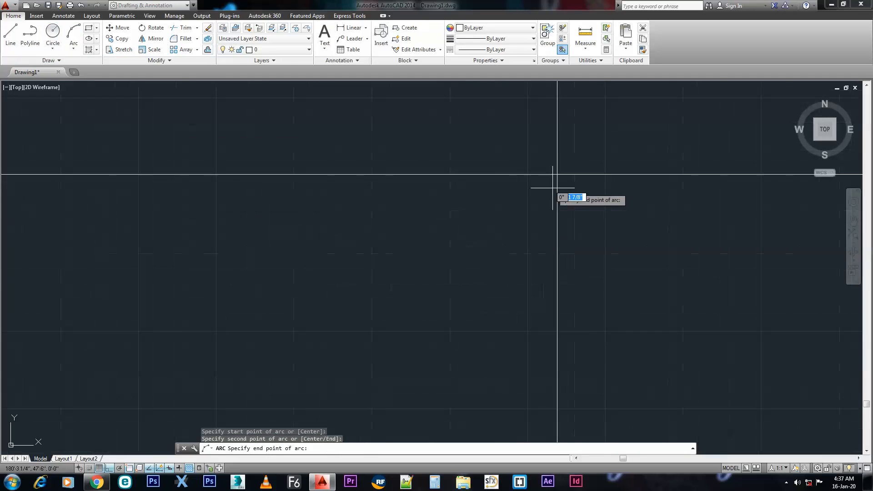
scroll(558, 175, down, 6)
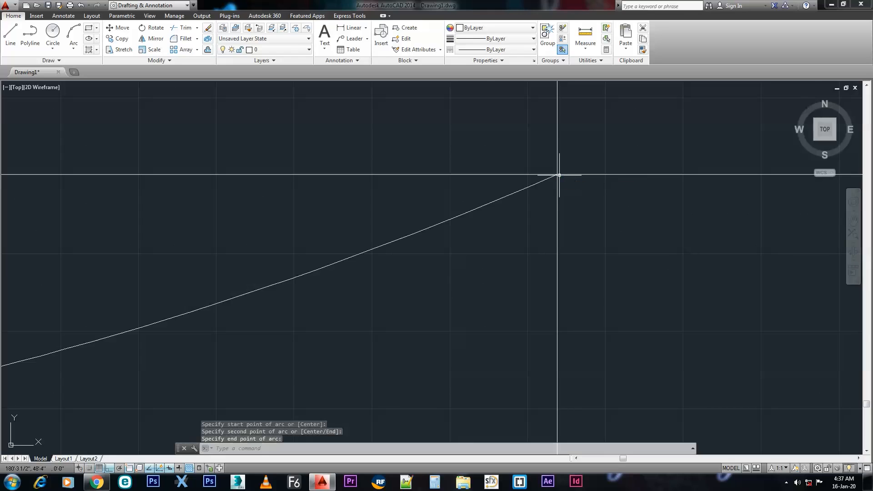
click(448, 231)
Step: Draw a 3-Point arc between the first horizontal line's intersections with the side verticals, passing through the middle of the second horizontal line
scroll(337, 286, up, 3)
middle_drag(267, 288, 306, 255)
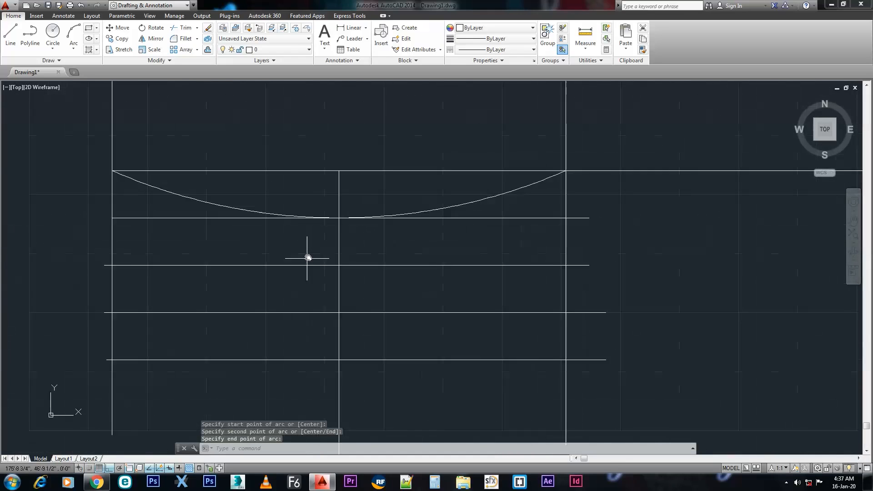
key(Return)
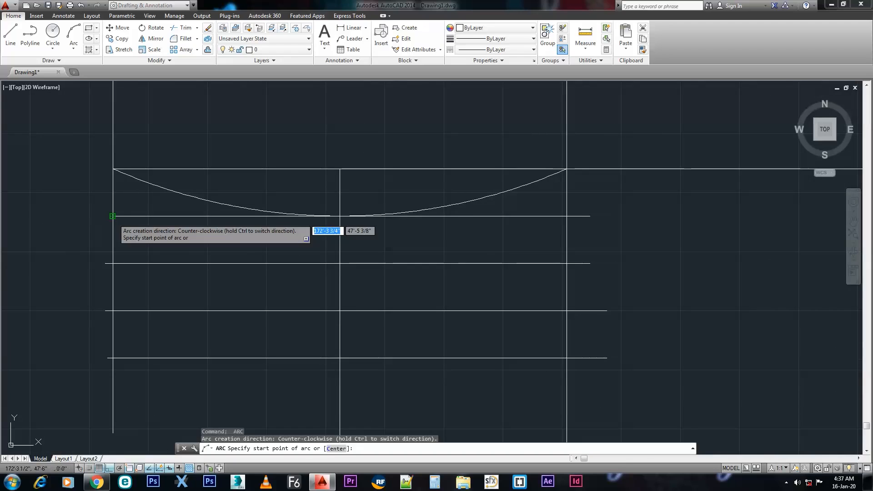
click(113, 216)
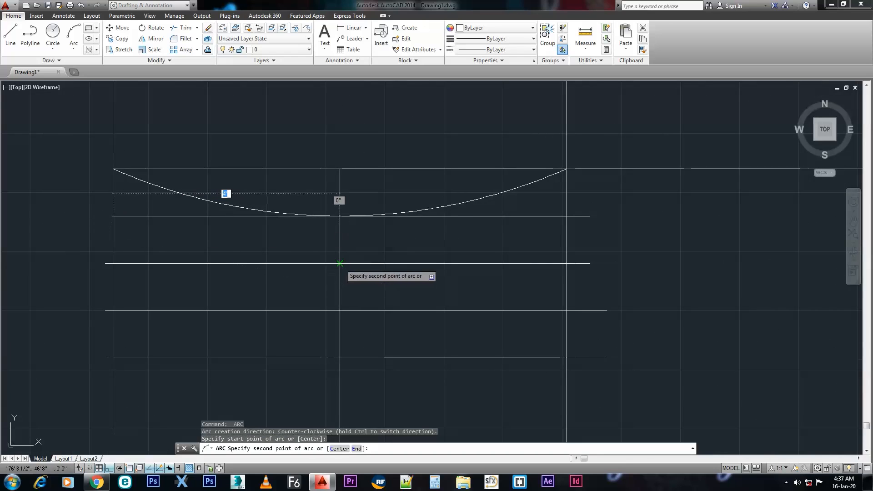
click(340, 263)
scroll(569, 214, up, 5)
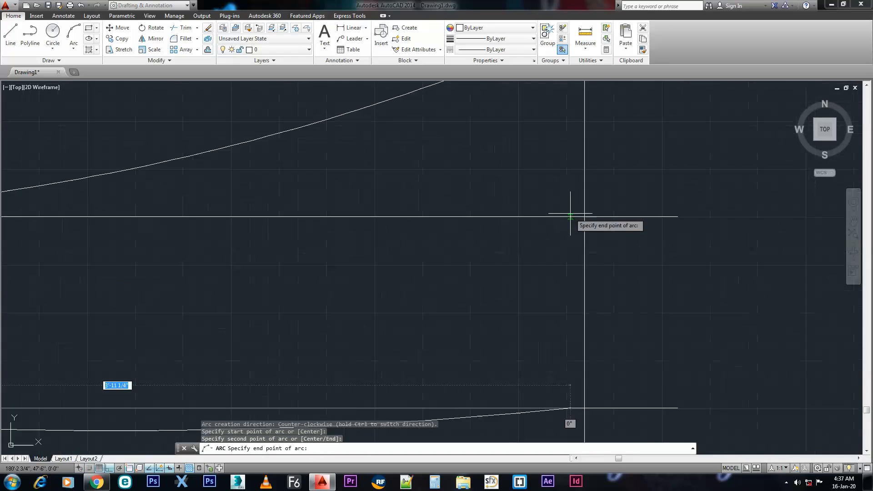
click(585, 217)
Step: Draw a 3-Point arc between the second horizontal line's intersections with the side verticals, passing through the third horizontal line's crossing with the middle vertical
scroll(426, 272, down, 5)
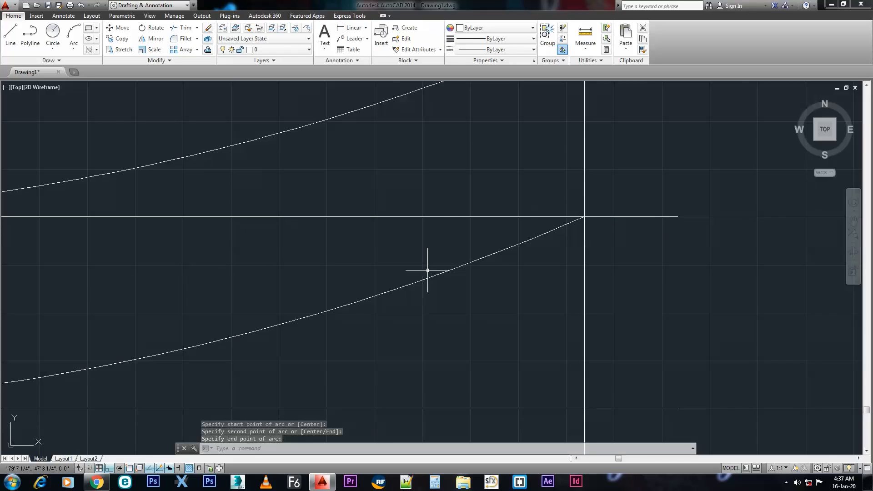
scroll(280, 306, up, 3)
middle_drag(280, 306, 304, 247)
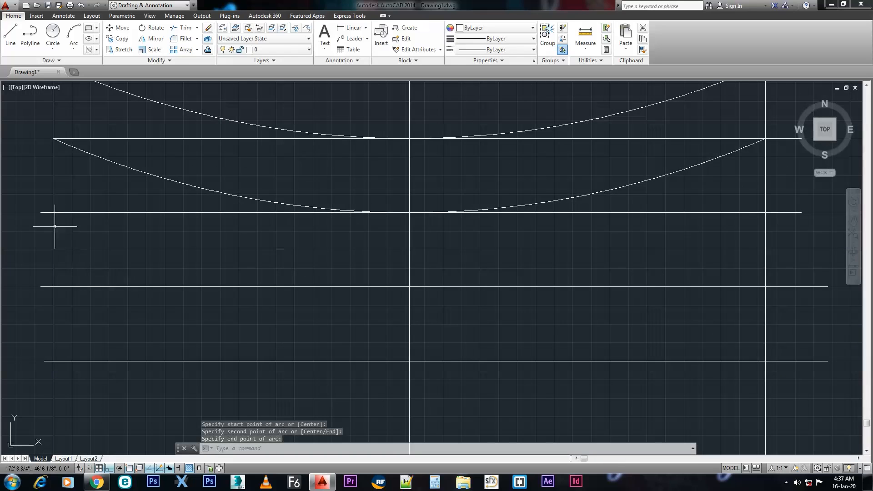
key(Return)
click(54, 212)
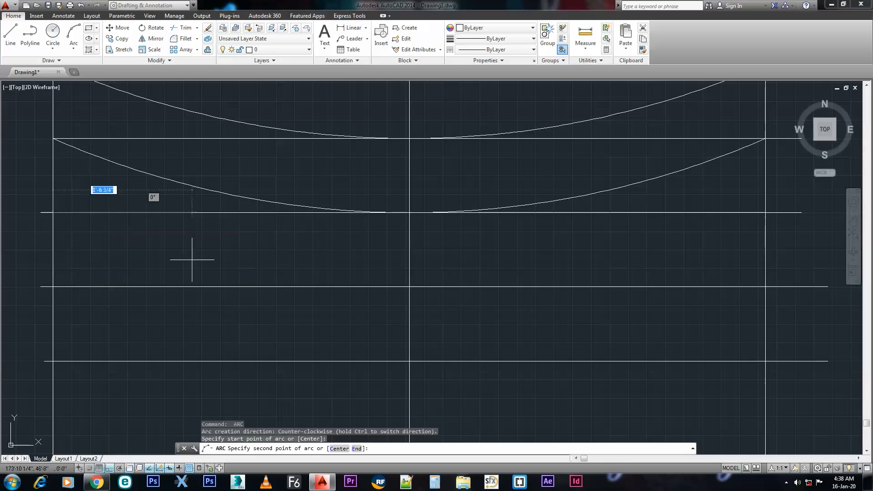
click(409, 286)
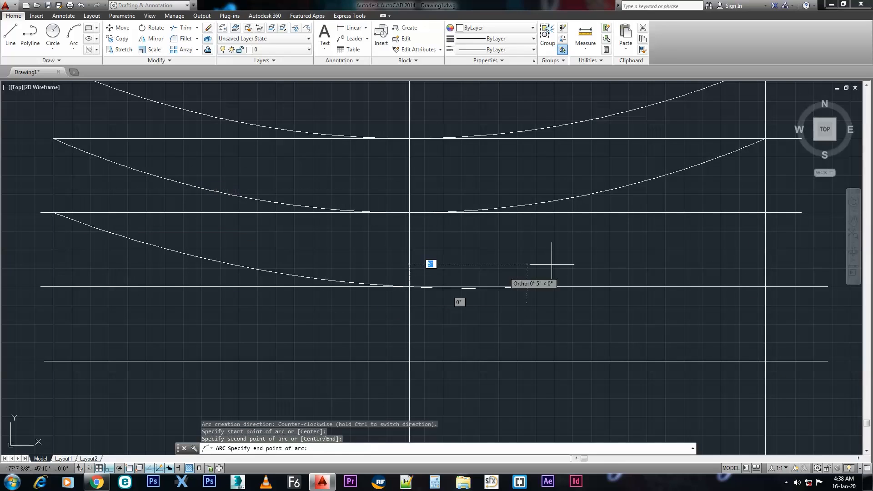
click(766, 212)
scroll(432, 296, down, 3)
middle_drag(433, 296, 370, 253)
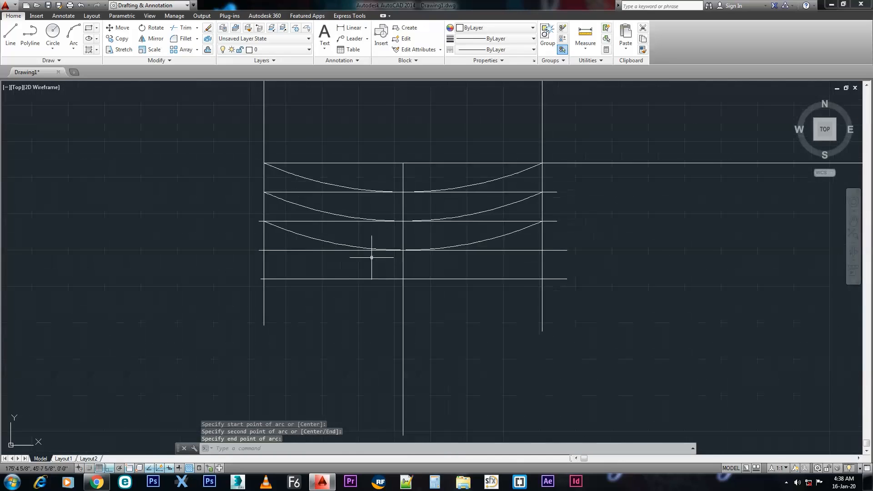
Step: Erase the lowest horizontal guide line and the middle and right vertical guide lines below the rectangle
scroll(344, 262, up, 1)
key(Escape)
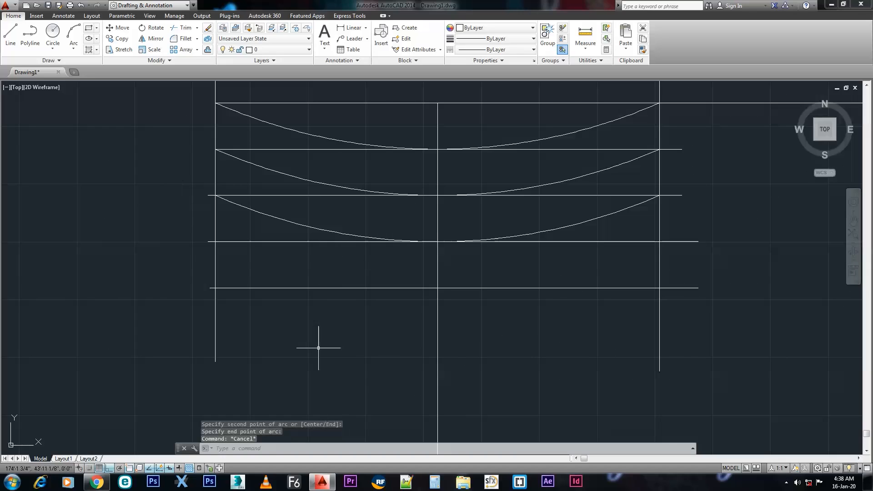
click(158, 269)
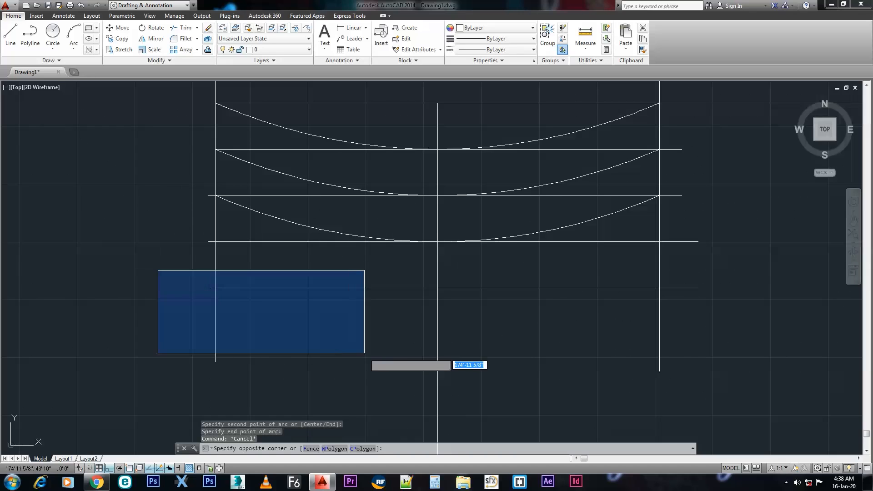
click(365, 353)
click(284, 288)
key(Delete)
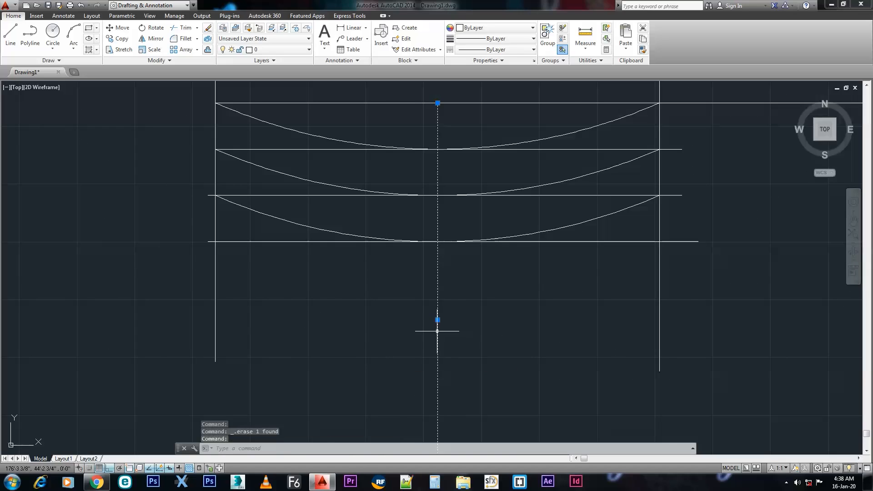
click(658, 286)
key(Delete)
Step: Erase the three remaining horizontal guide lines that touch the arcs, keeping the rectangle's bottom edge
click(669, 239)
click(666, 243)
key(Delete)
click(673, 197)
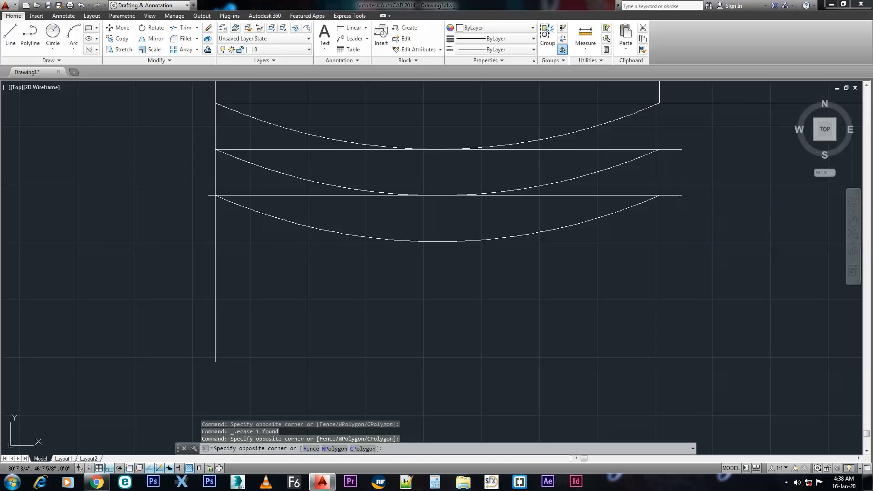
click(680, 200)
key(Delete)
click(655, 149)
key(Delete)
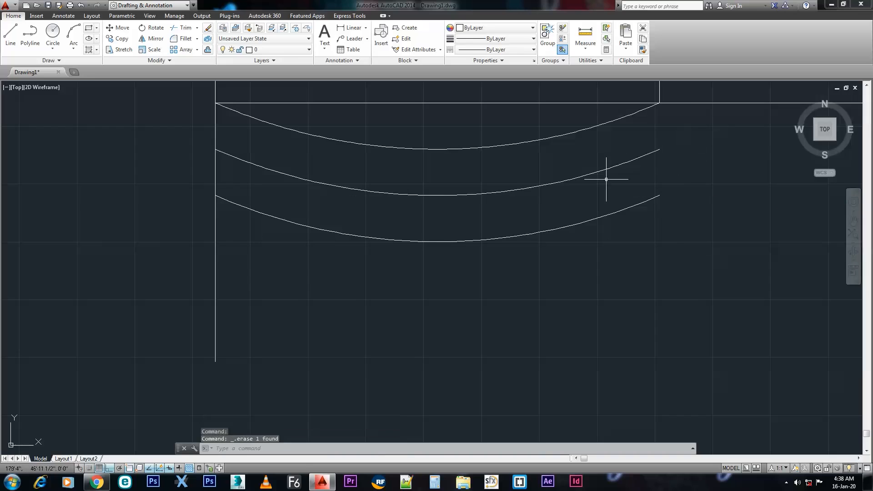
Step: Draw a vertical line from the rectangle's bottom-right corner down to the right end of the lowest arc
middle_drag(346, 229, 311, 275)
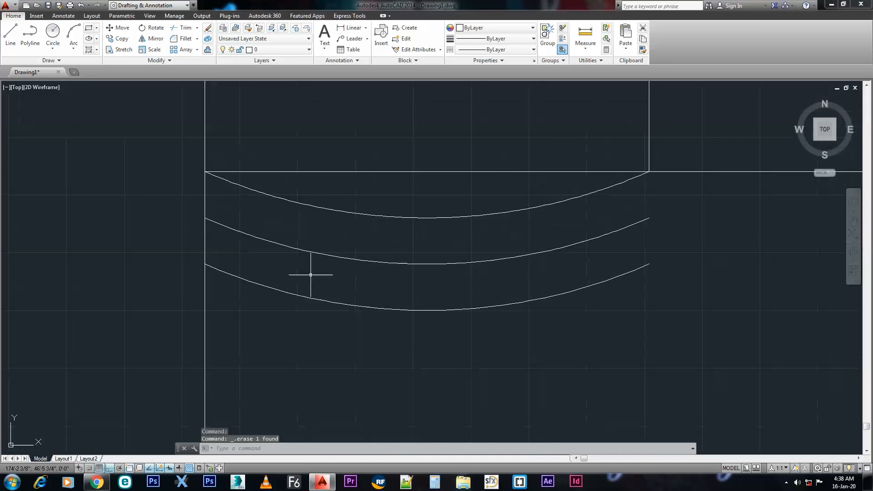
middle_drag(269, 307, 239, 302)
click(10, 34)
click(619, 167)
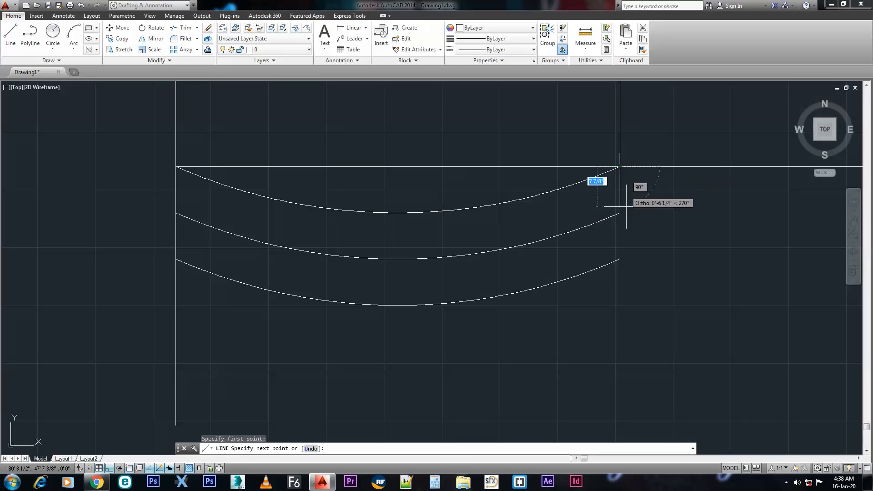
click(620, 258)
key(Escape)
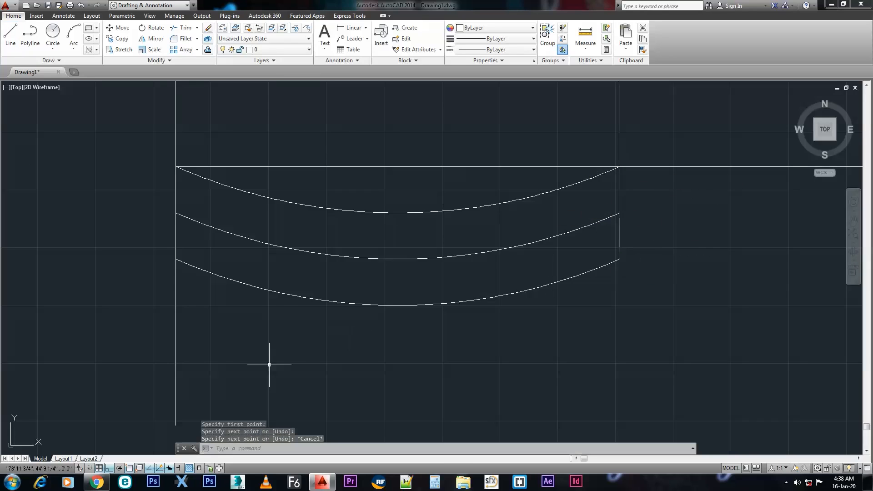
Step: Shorten the left vertical guide line by stretching its lower endpoint up to the left end of the lowest arc
click(175, 330)
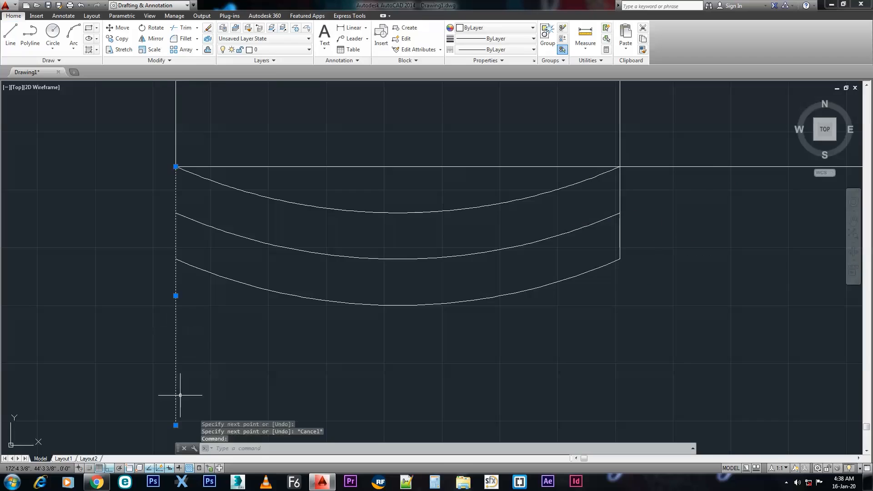
click(175, 425)
click(176, 259)
key(Escape)
Step: Examine the curved steps, the bottom edge they start from, and their place in the whole square layout
middle_drag(375, 258, 391, 300)
scroll(316, 281, down, 1)
scroll(220, 259, up, 2)
scroll(267, 288, down, 2)
middle_drag(487, 239, 394, 238)
click(371, 231)
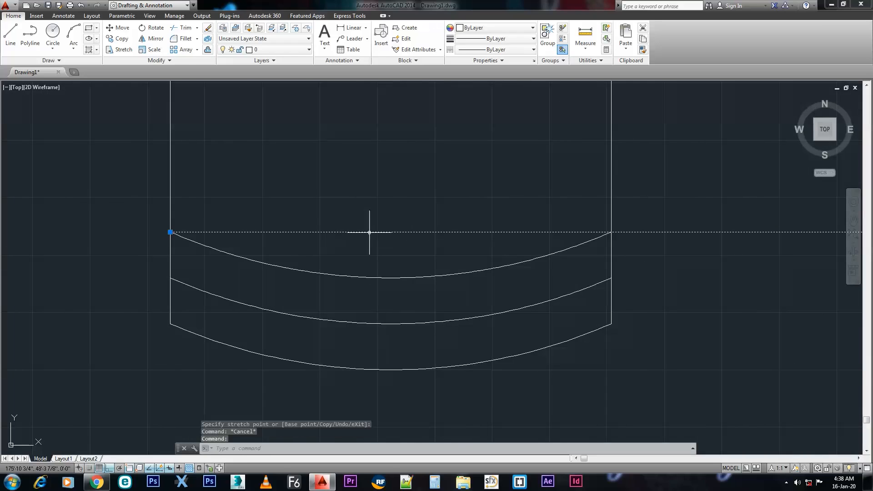
key(Escape)
scroll(369, 232, down, 3)
scroll(332, 283, down, 1)
scroll(391, 189, down, 2)
scroll(362, 266, down, 2)
scroll(328, 277, up, 4)
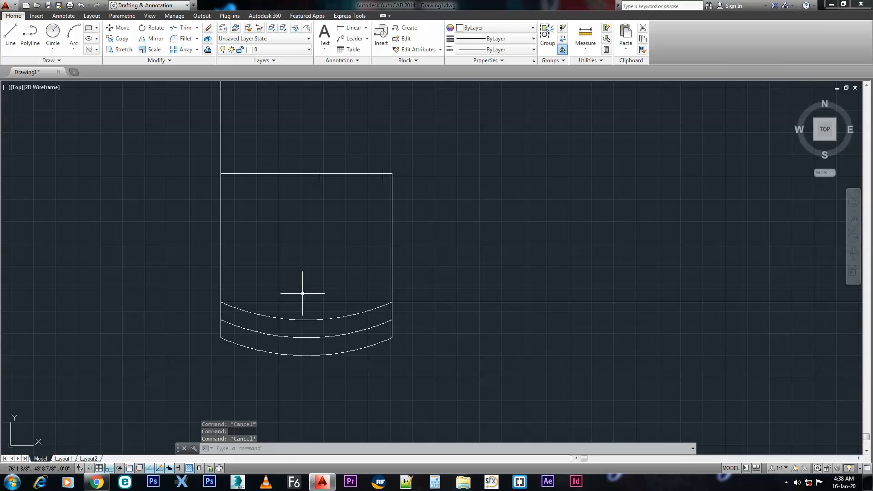
scroll(448, 253, down, 2)
scroll(376, 331, down, 3)
scroll(415, 284, down, 2)
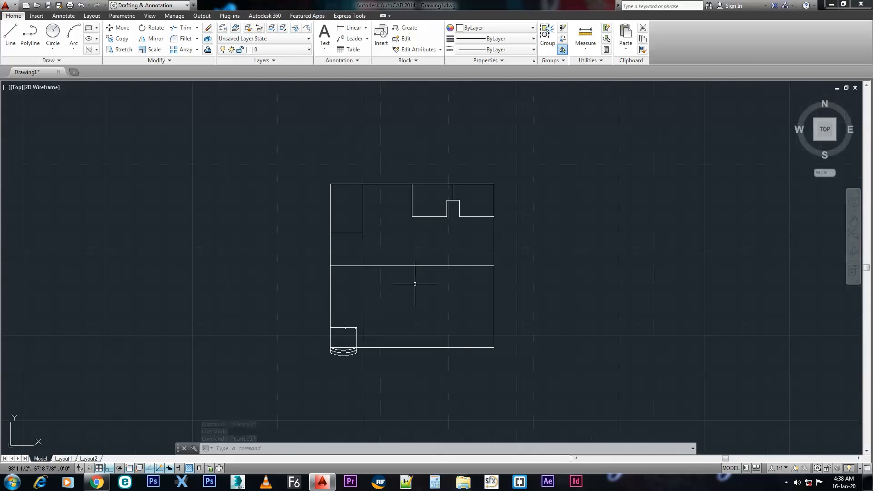
scroll(364, 295, up, 4)
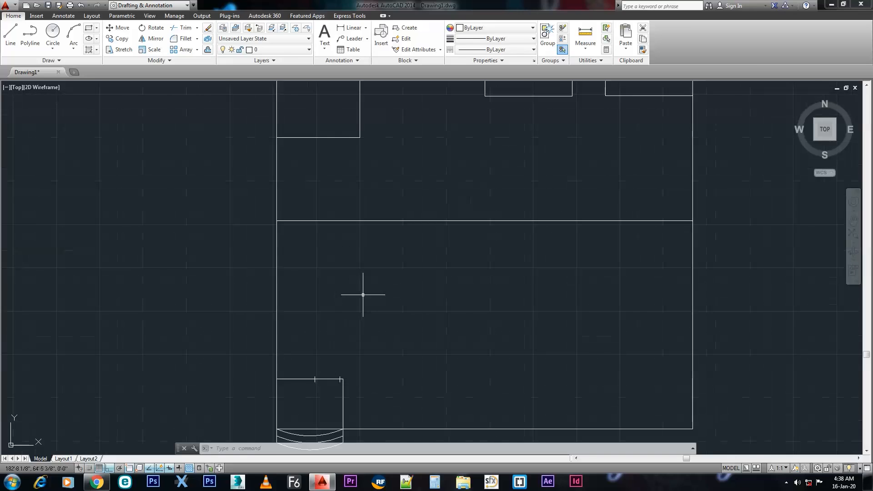
scroll(370, 298, down, 2)
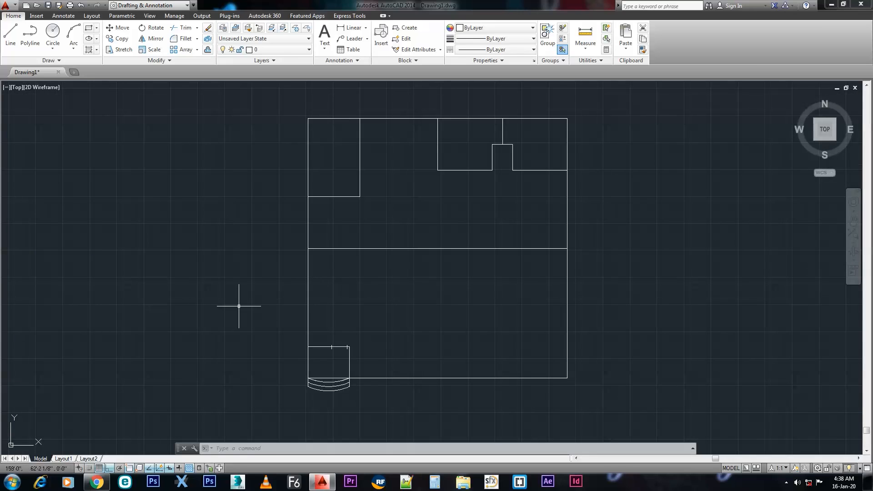